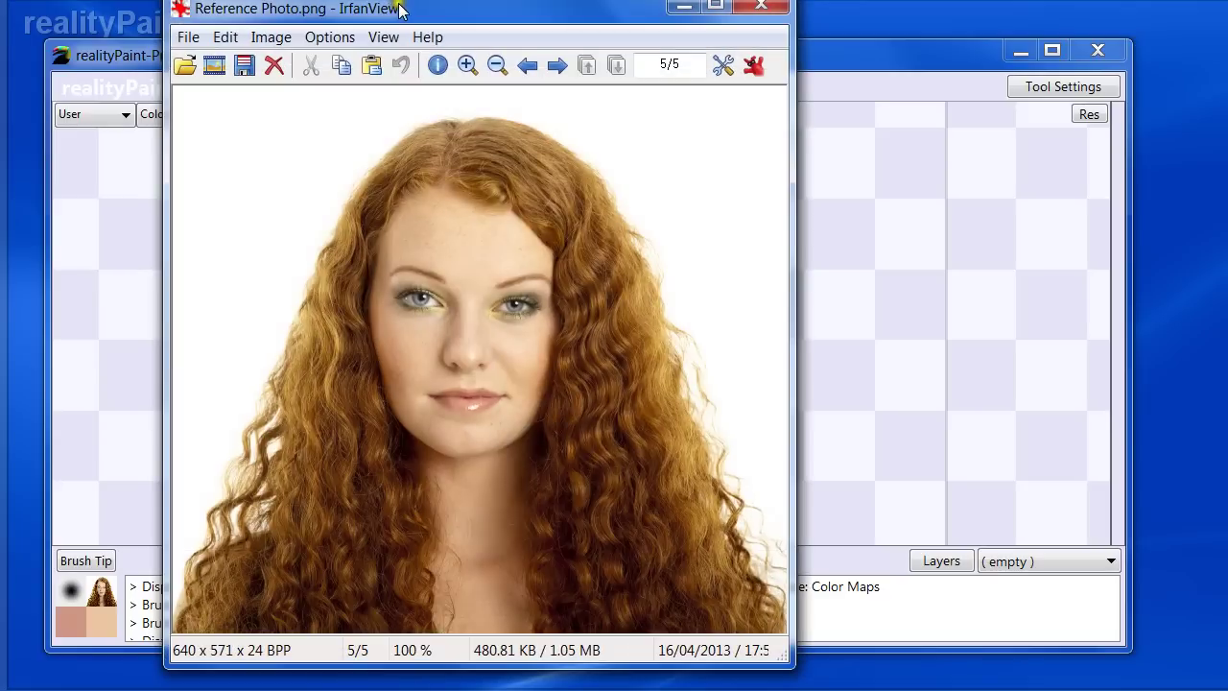
- Compare the face in the reference photo with the eye area of the 3D head, and close the photo
{"action": "left_click_drag", "start_coordinate": [399, 10], "coordinate": [154, 31]}
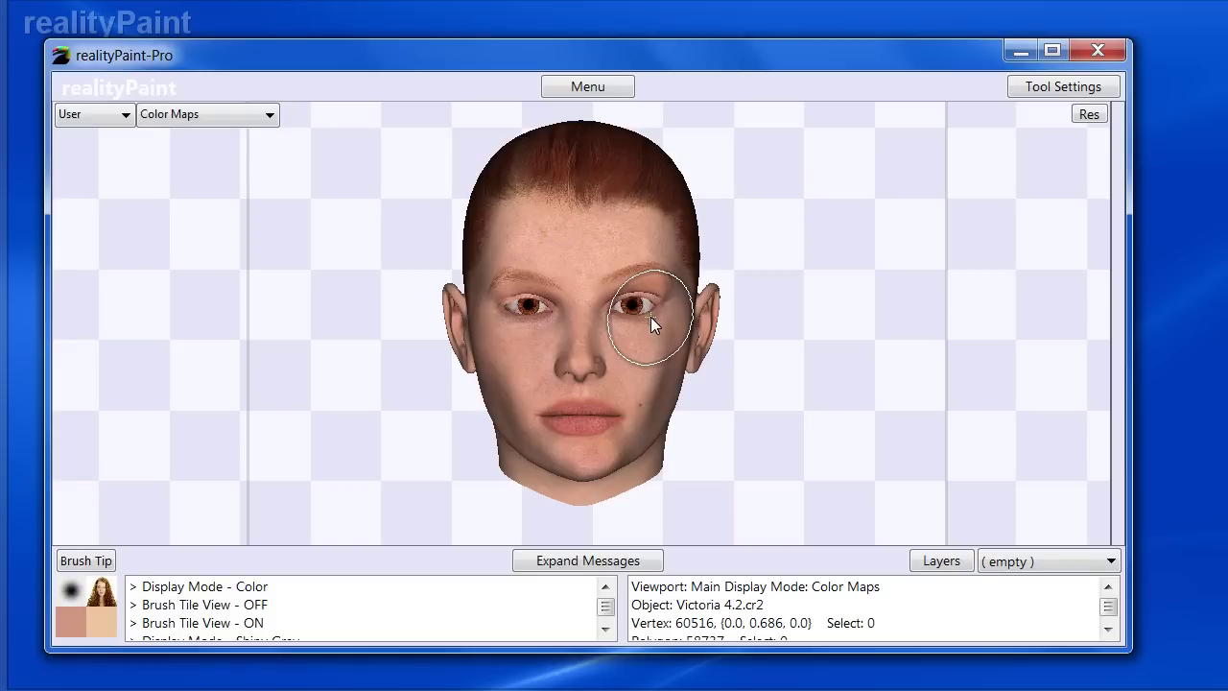
{"action": "left_click", "coordinate": [523, 302]}
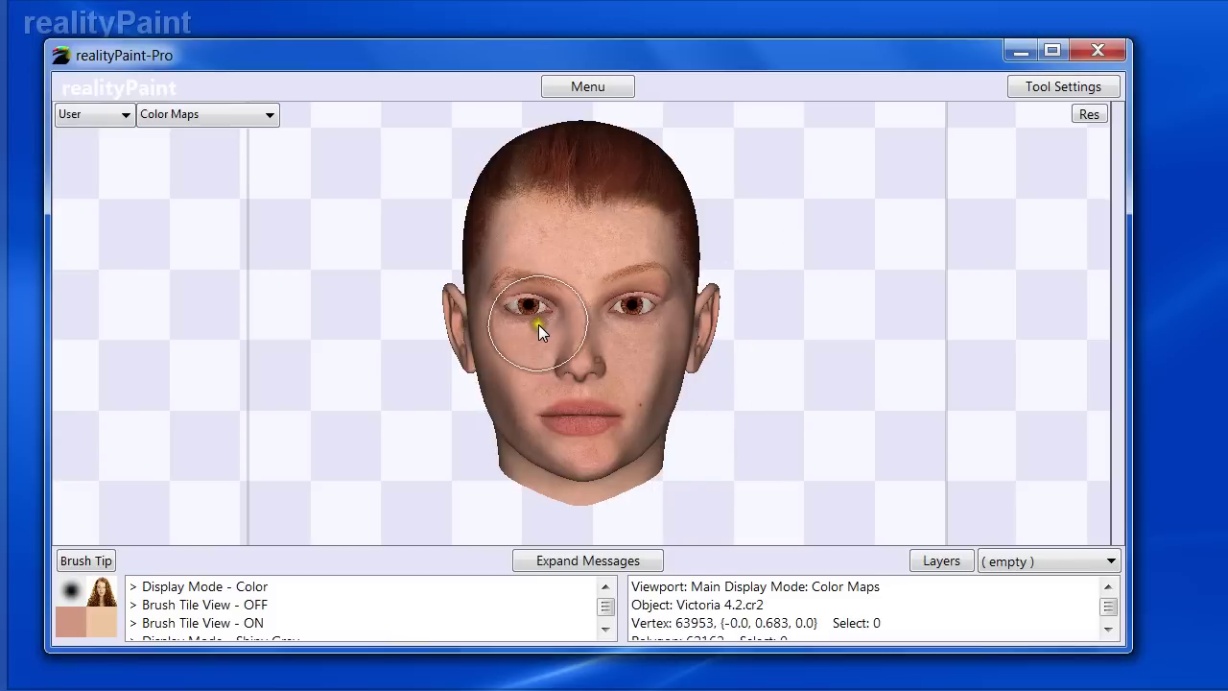
{"action": "left_click", "coordinate": [646, 299]}
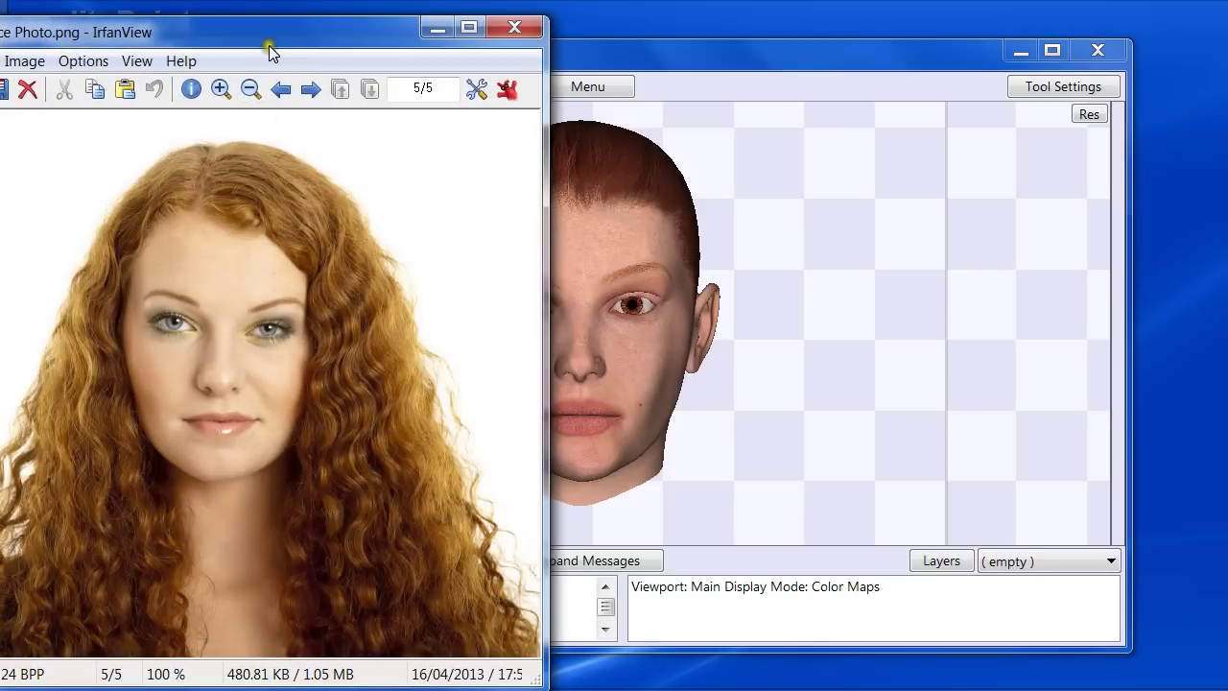
{"action": "left_click_drag", "start_coordinate": [268, 50], "coordinate": [534, 36]}
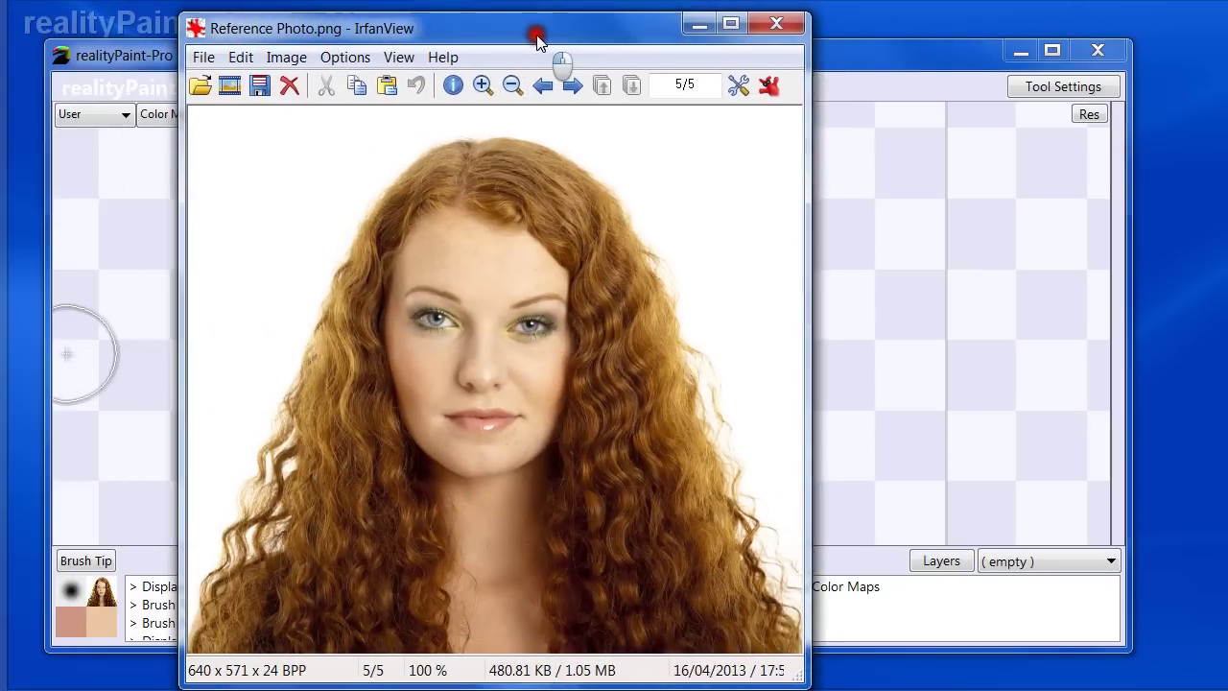
{"action": "left_click", "coordinate": [792, 25]}
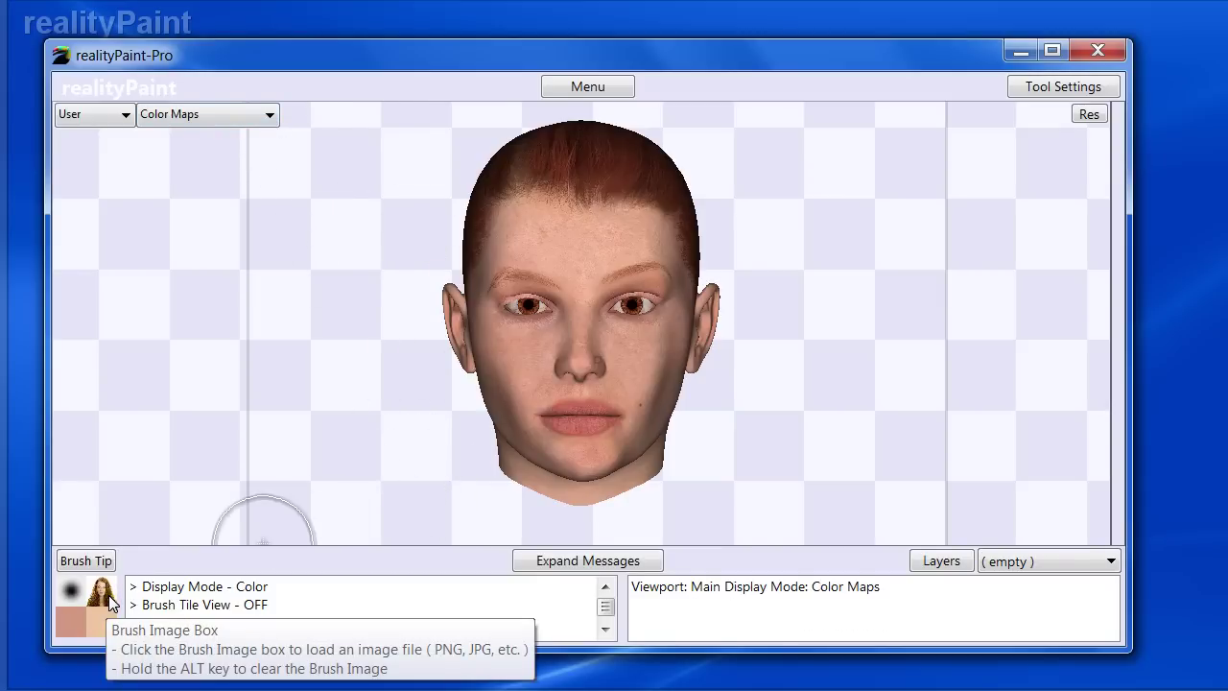
- Preview the brush image over the head in Brush Tile View and return to the Color Maps display
{"action": "key", "text": "t"}
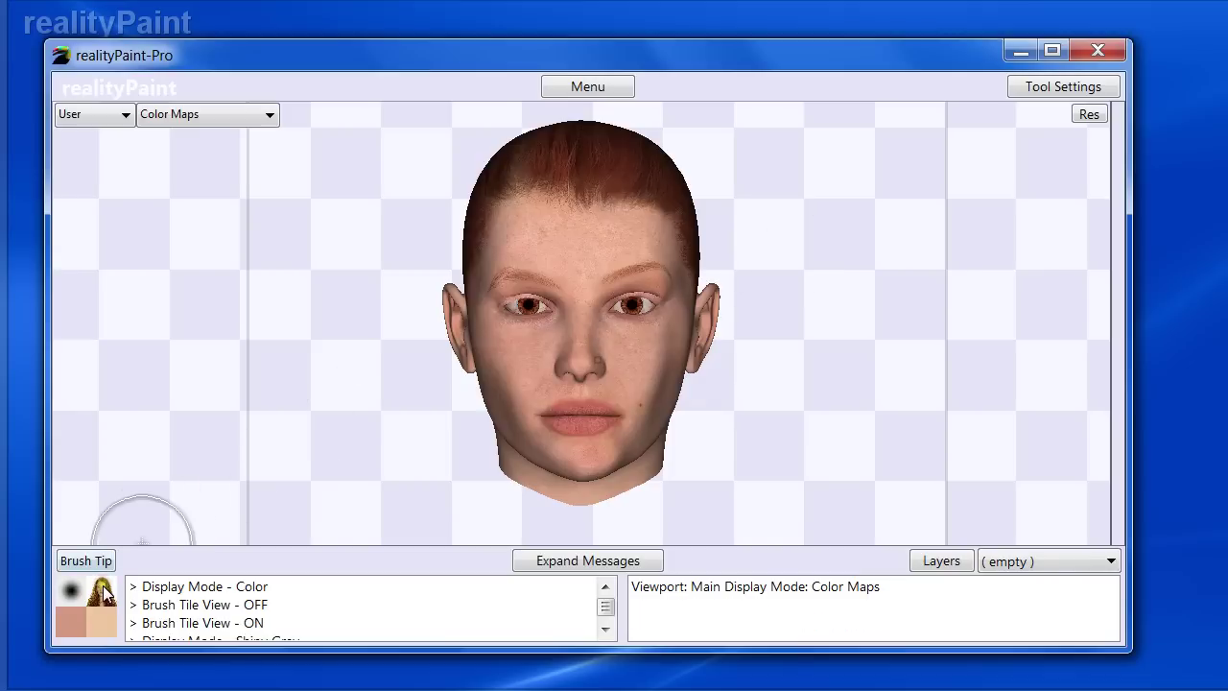
{"action": "key", "text": "v"}
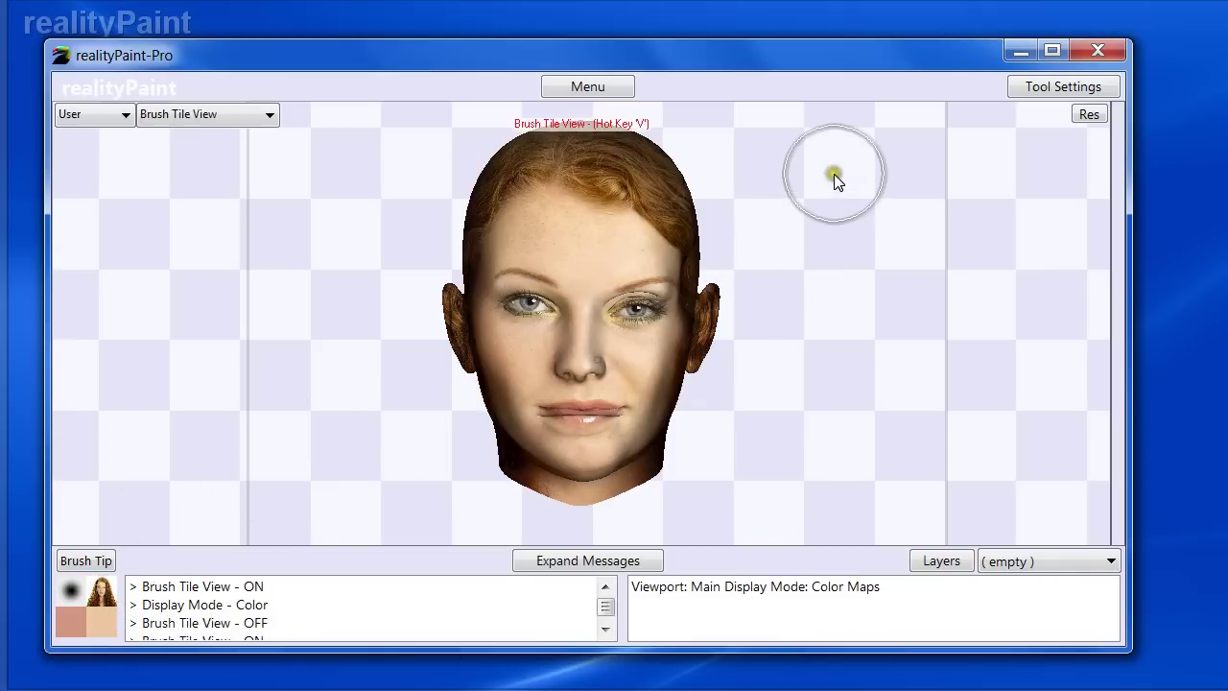
{"action": "key", "text": "v"}
{"action": "key", "text": "v"}
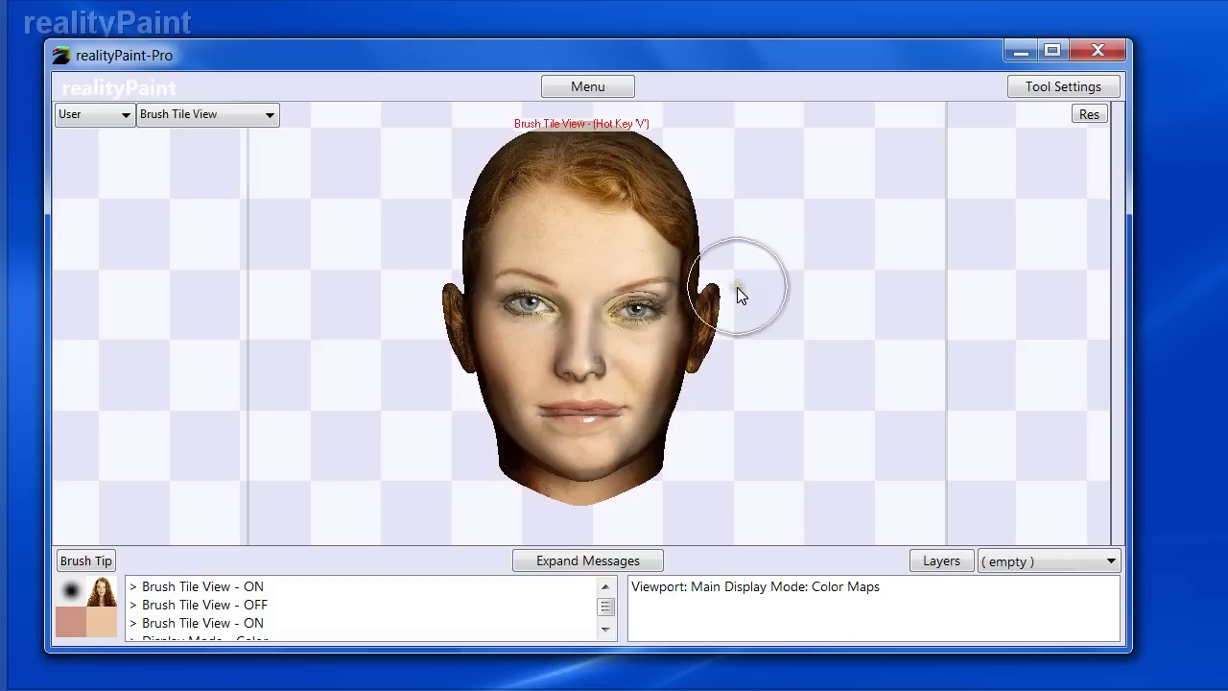
{"action": "key", "text": "v"}
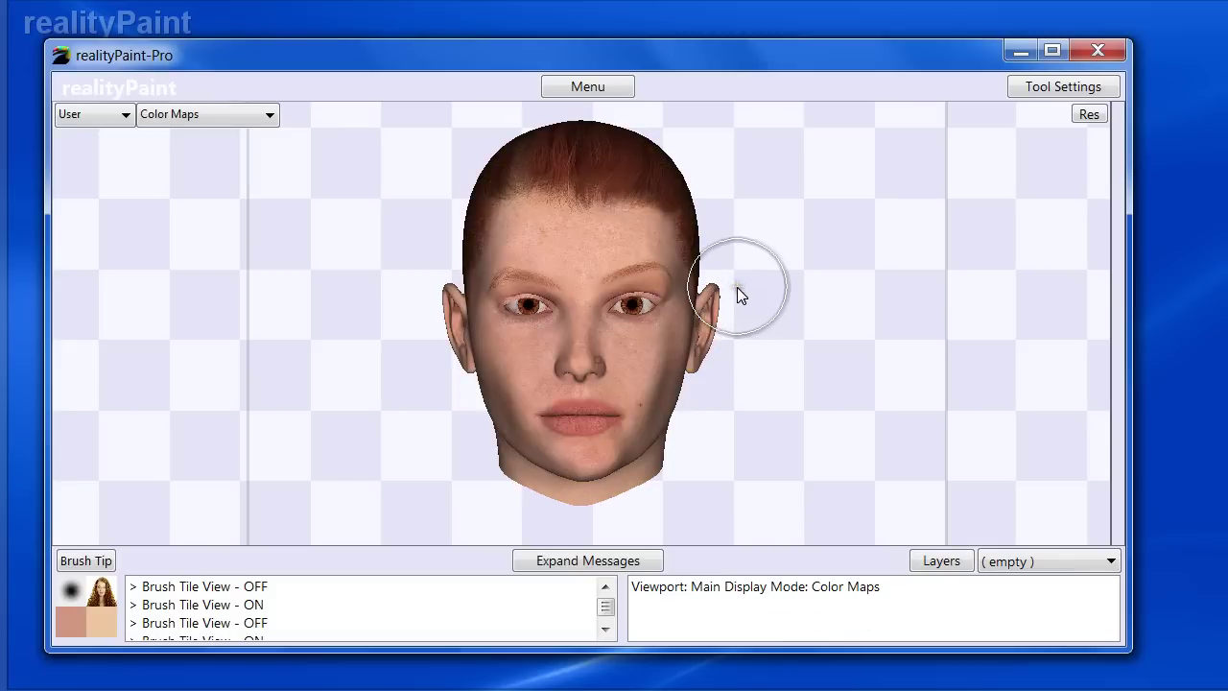
- Create a new image map layer above the background and rename it Face
{"action": "left_click", "coordinate": [938, 562]}
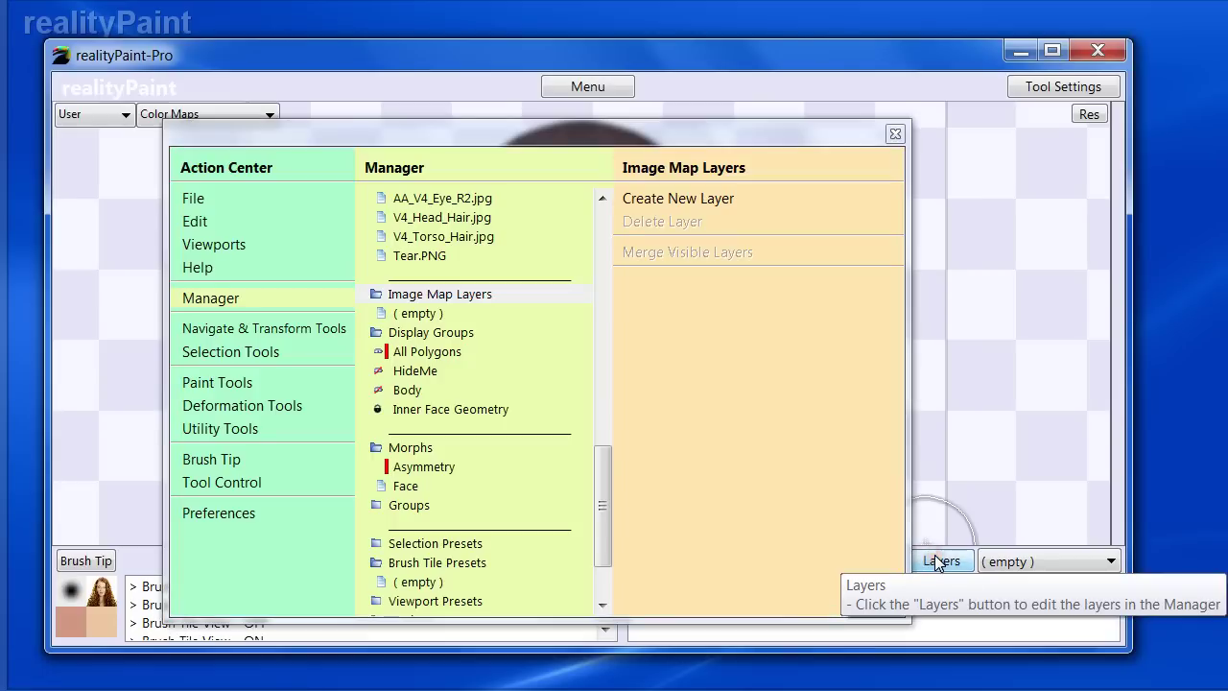
{"action": "left_click", "coordinate": [432, 293]}
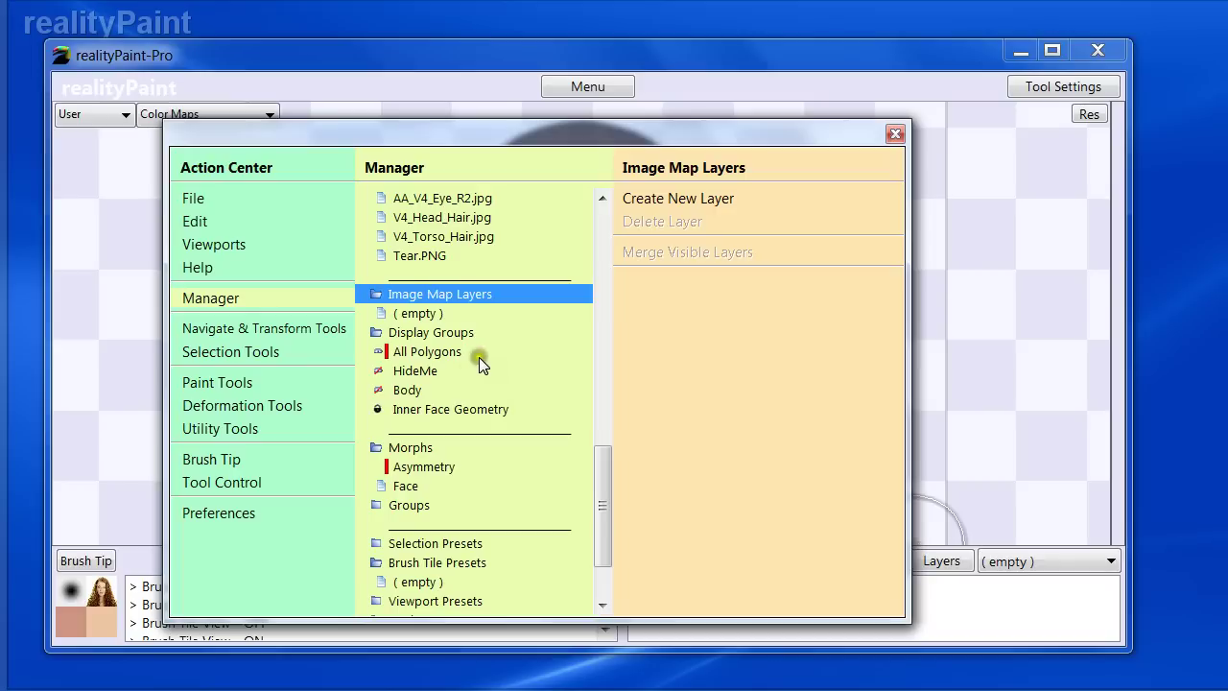
{"action": "left_click", "coordinate": [679, 203]}
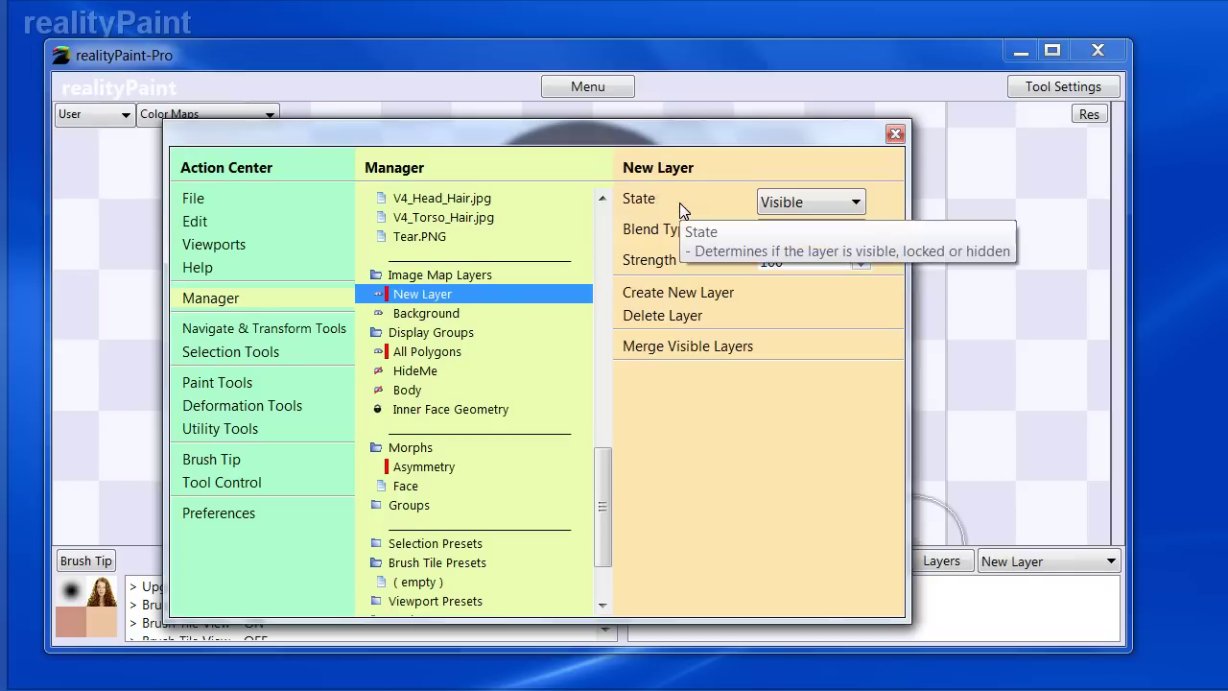
{"action": "left_click", "coordinate": [392, 332]}
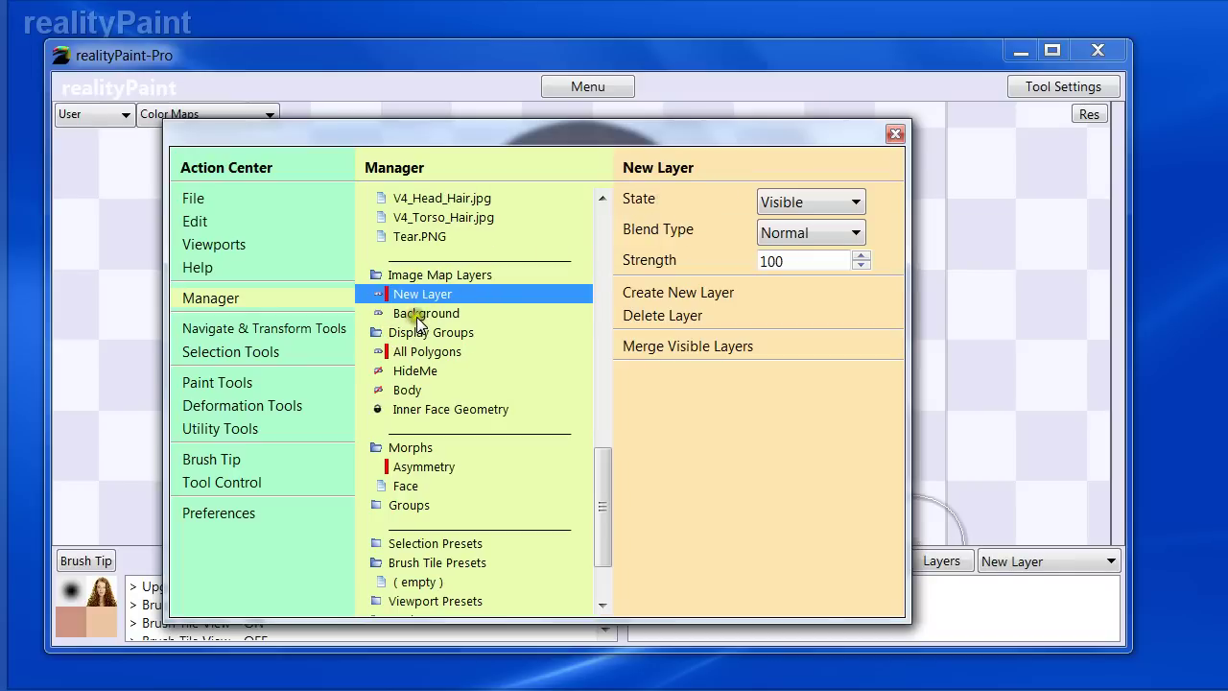
{"action": "left_click", "coordinate": [418, 317]}
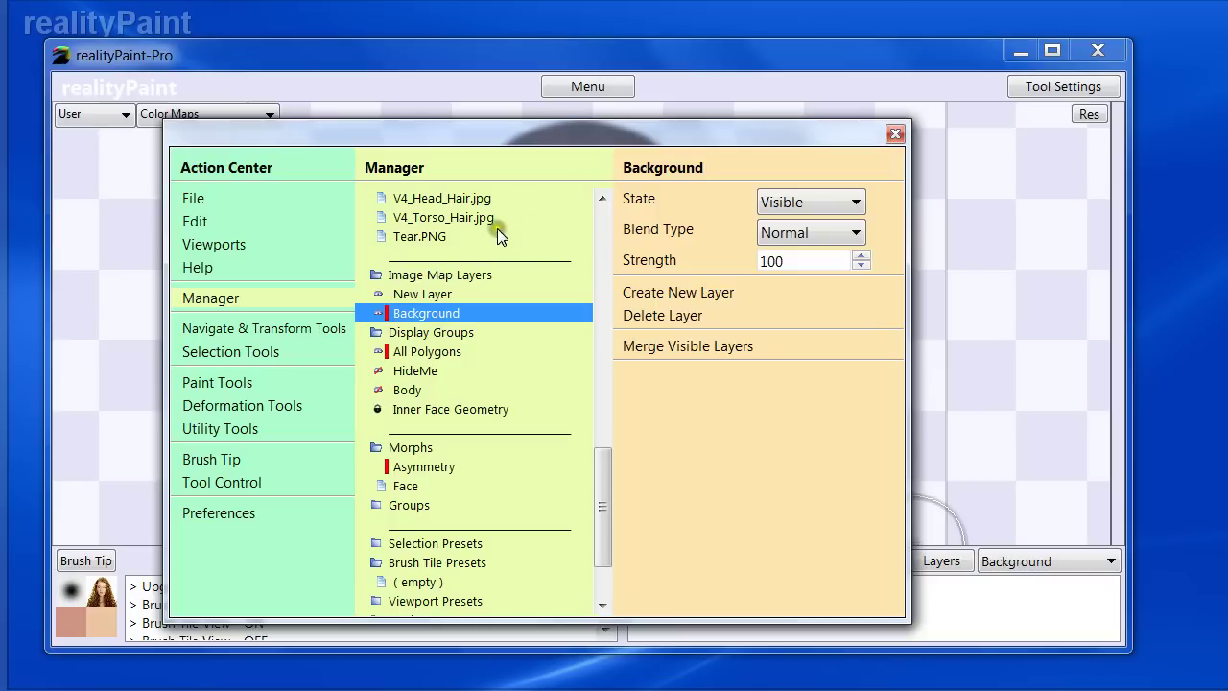
{"action": "left_click", "coordinate": [417, 294]}
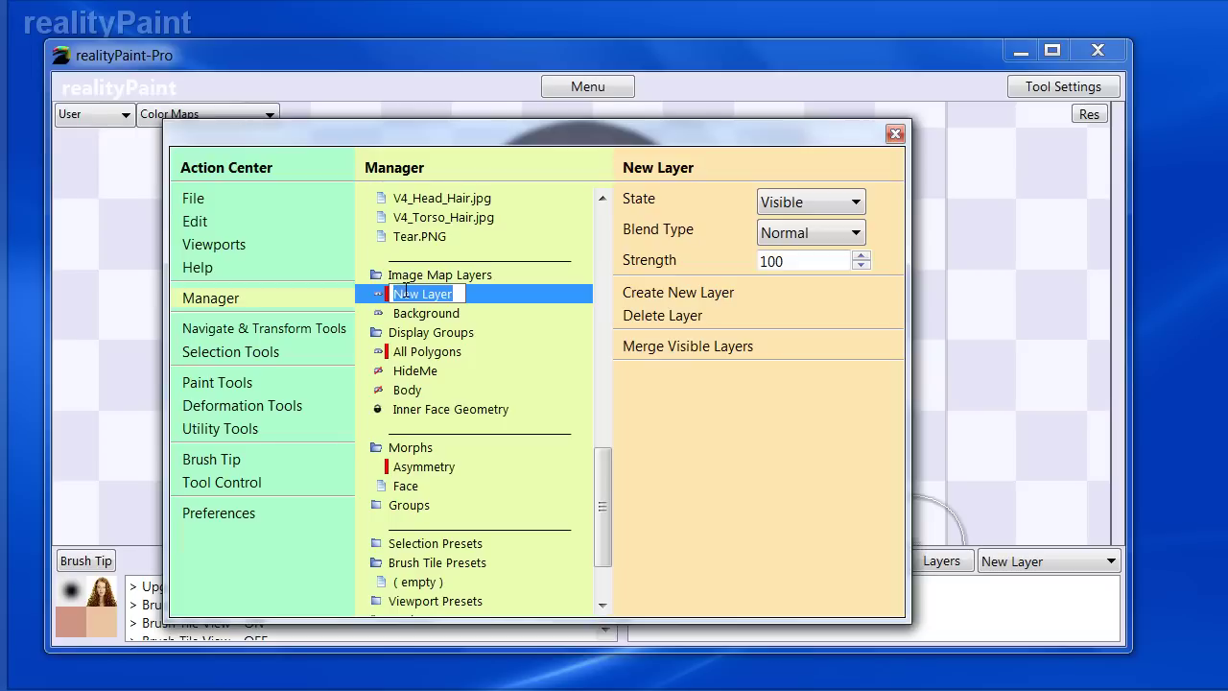
{"action": "type", "text": "Face"}
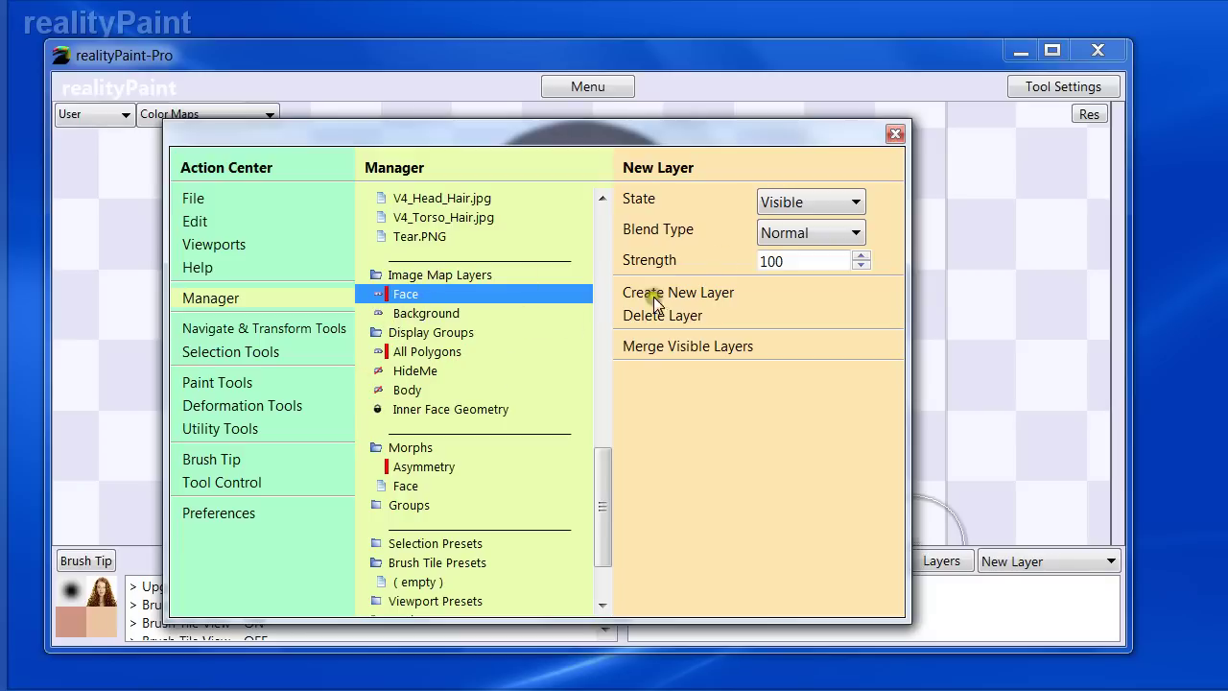
{"action": "mouse_move", "coordinate": [659, 257]}
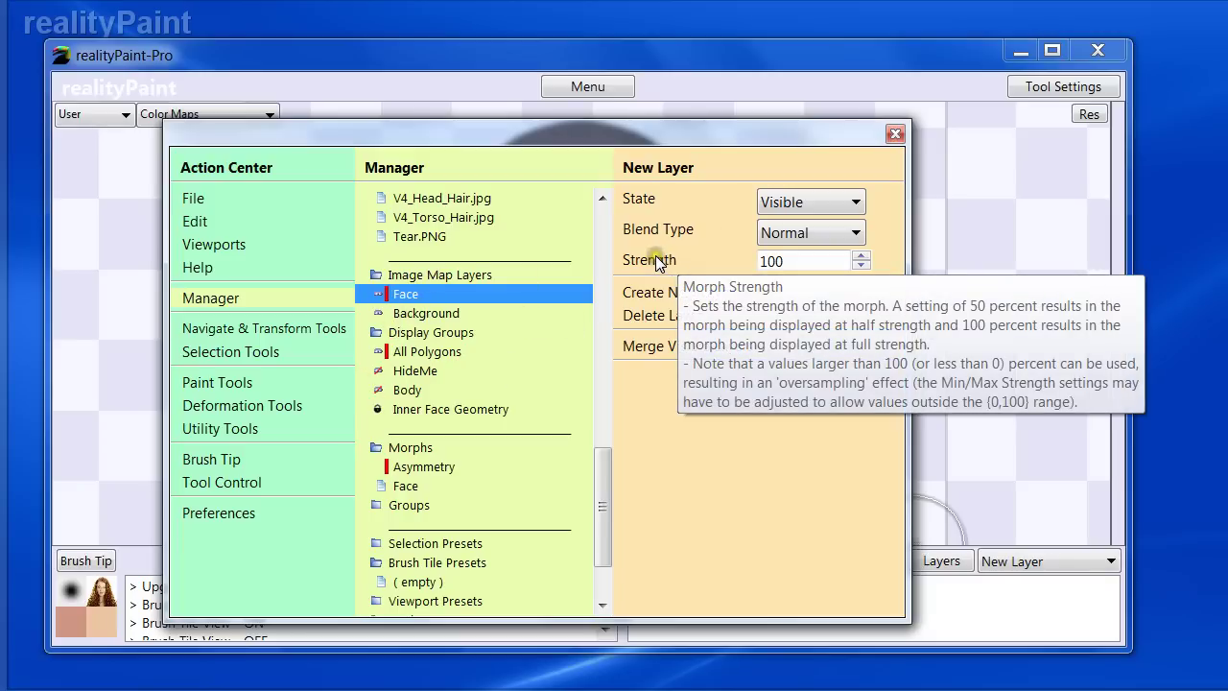
{"action": "key", "text": "Escape"}
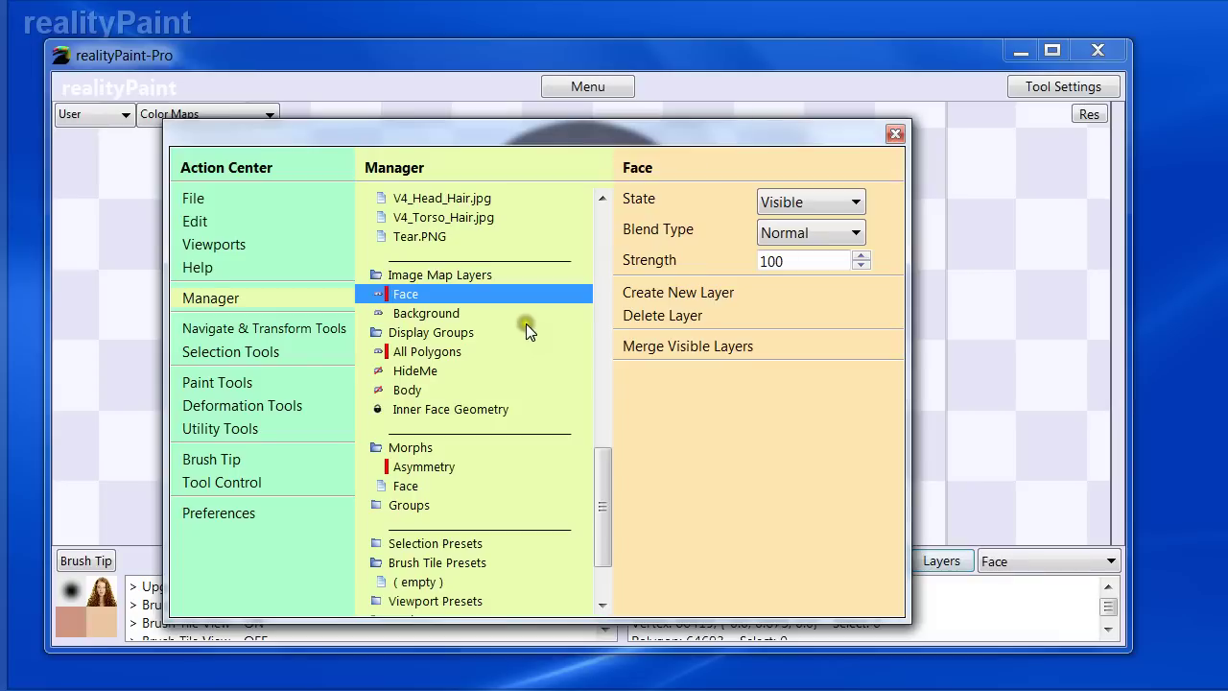
- Activate the Paint Brush and set its strength to 100
{"action": "left_click", "coordinate": [220, 382]}
{"action": "left_click", "coordinate": [398, 199]}
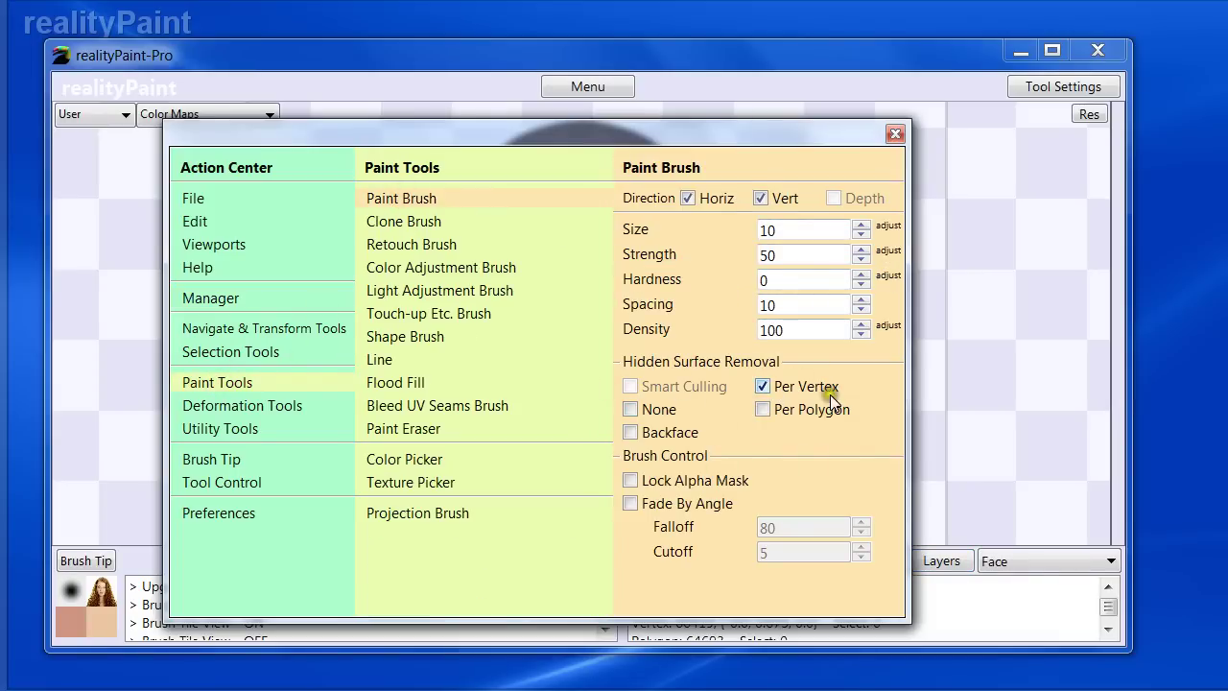
{"action": "double_click", "coordinate": [776, 251]}
{"action": "type", "text": "100"}
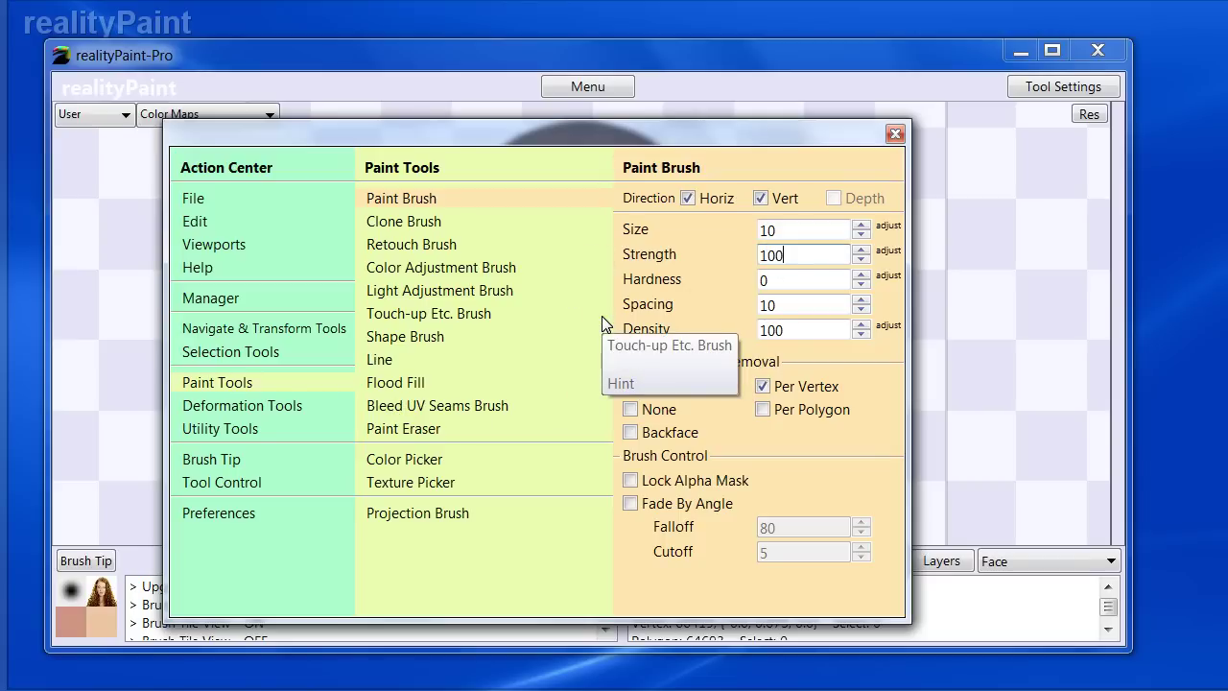
{"action": "right_click", "coordinate": [670, 409]}
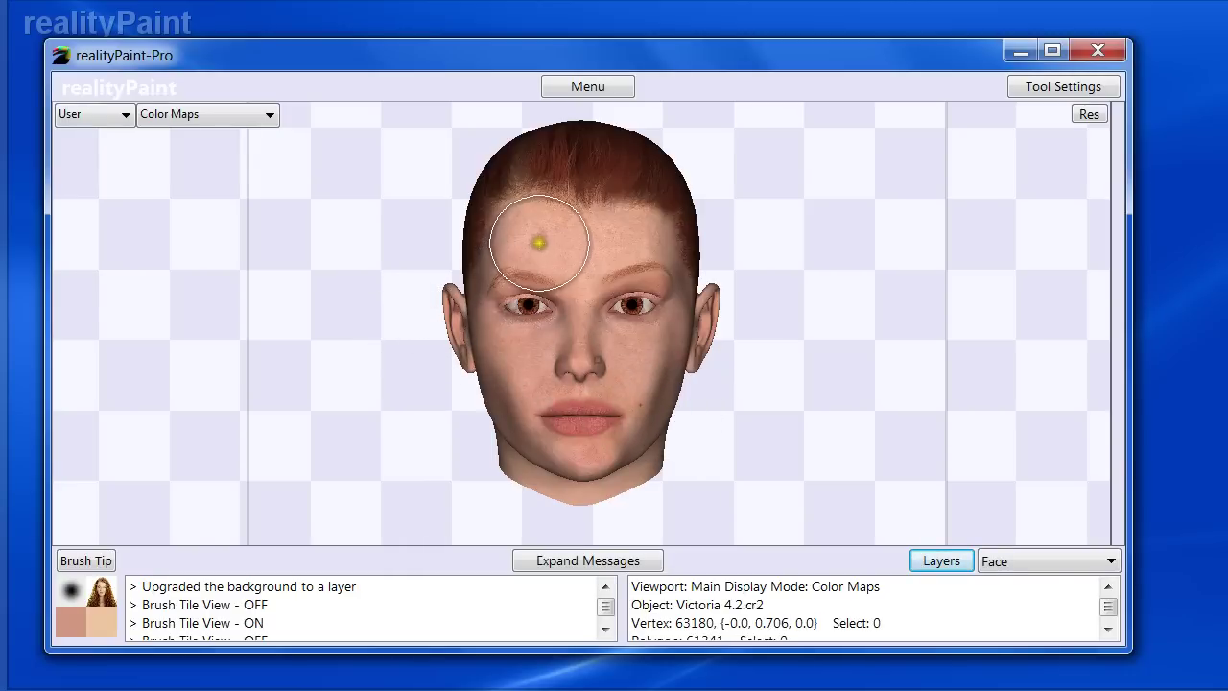
- Preview the brush image on the head, and try painting it over one half of the face before undoing the stroke
{"action": "key", "text": "t"}
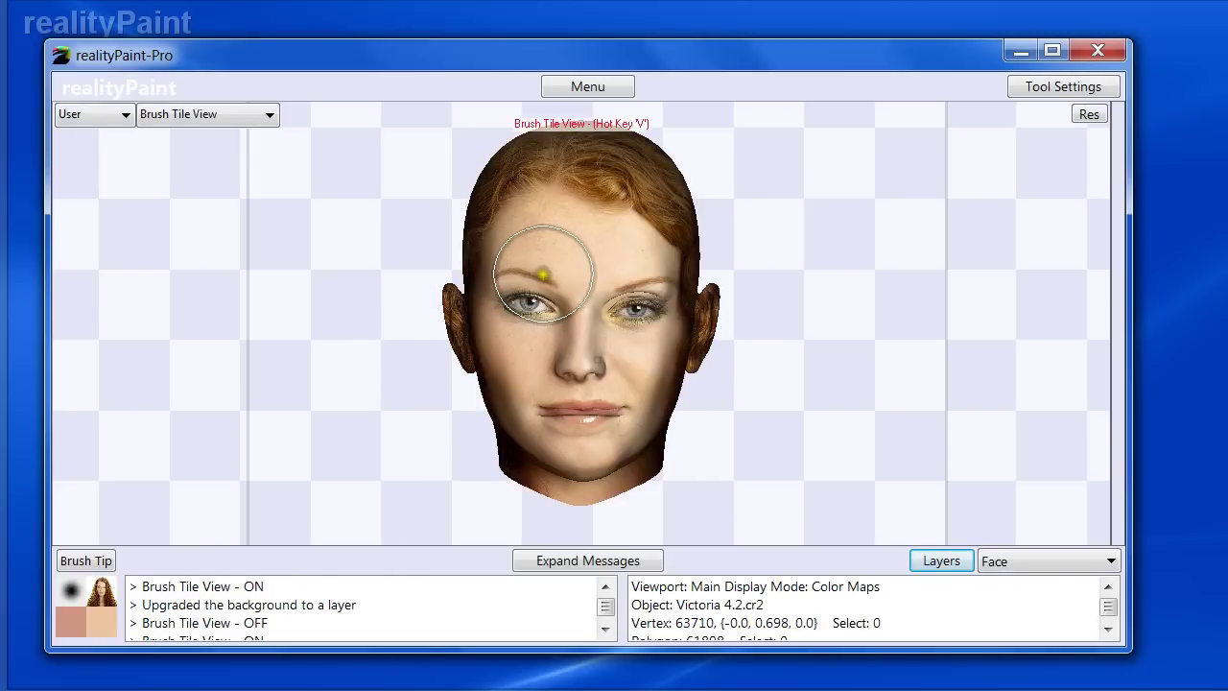
{"action": "key", "text": "v"}
{"action": "key", "text": "v"}
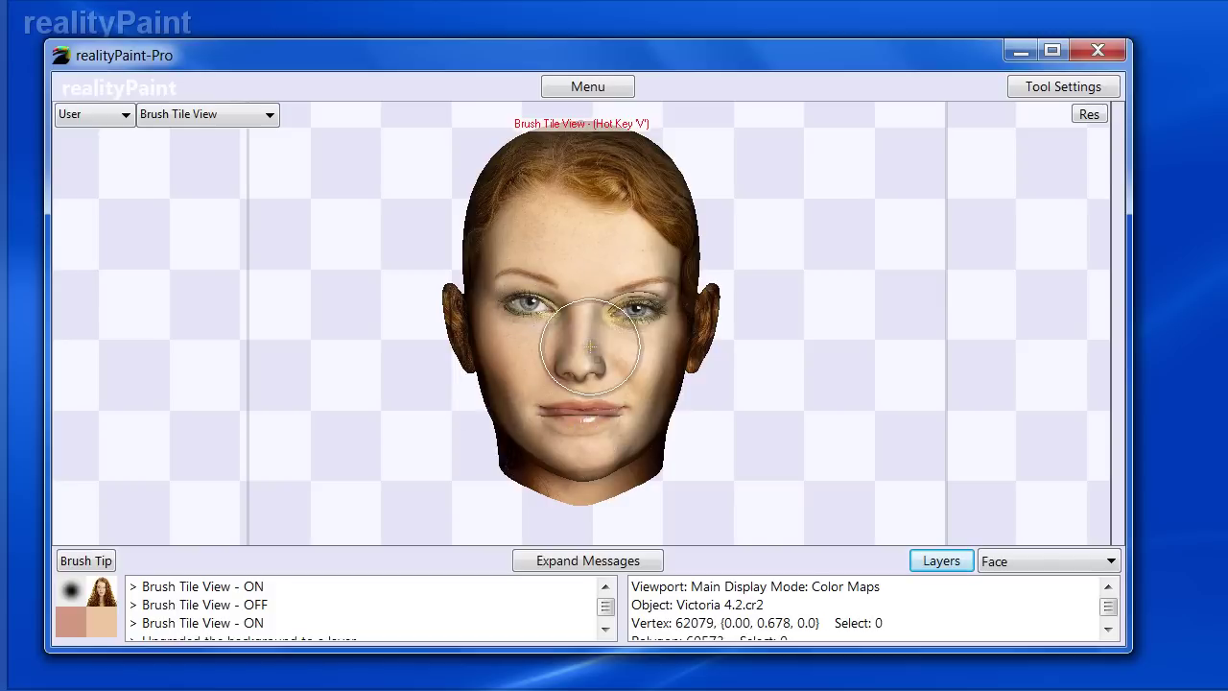
{"action": "key", "text": "v"}
{"action": "mouse_move", "coordinate": [515, 260]}
{"action": "left_mouse_down"}
{"action": "mouse_move", "coordinate": [514, 273]}
{"action": "mouse_move", "coordinate": [563, 255]}
{"action": "mouse_move", "coordinate": [511, 308]}
{"action": "mouse_move", "coordinate": [558, 353]}
{"action": "mouse_move", "coordinate": [543, 371]}
{"action": "left_mouse_up"}
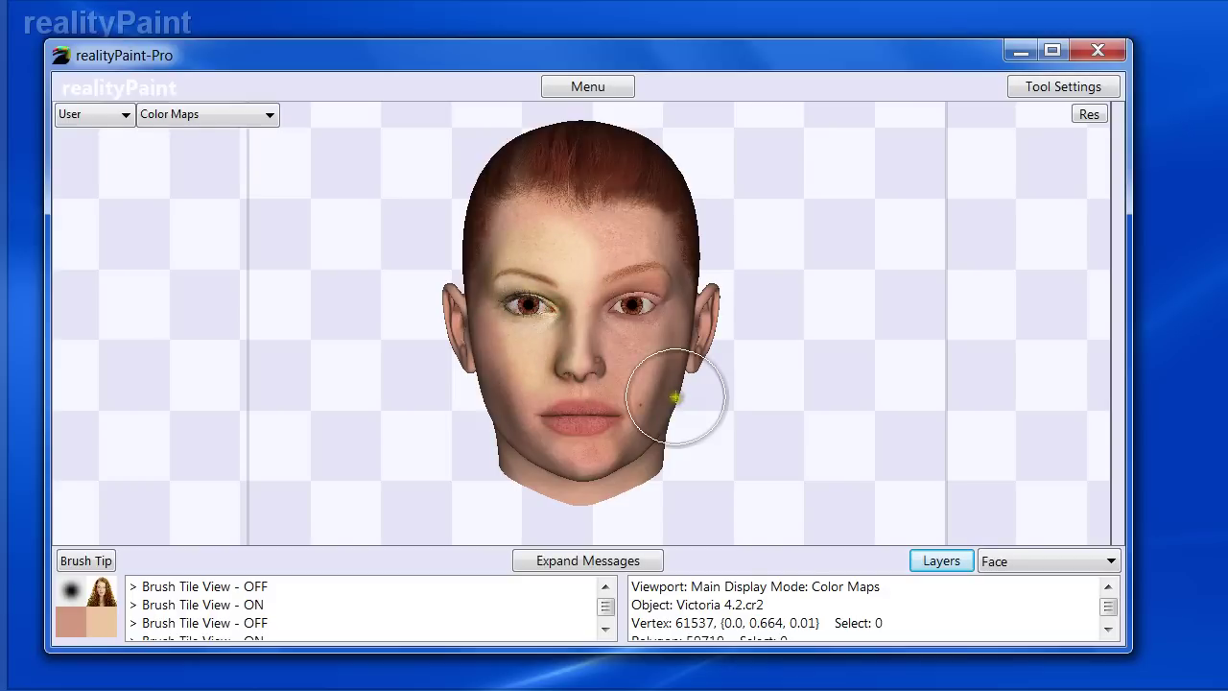
{"action": "key", "text": "ctrl+z"}
- Enable Use Symmetry in the Mirror and Symmetry tool control settings
{"action": "right_click", "coordinate": [643, 406]}
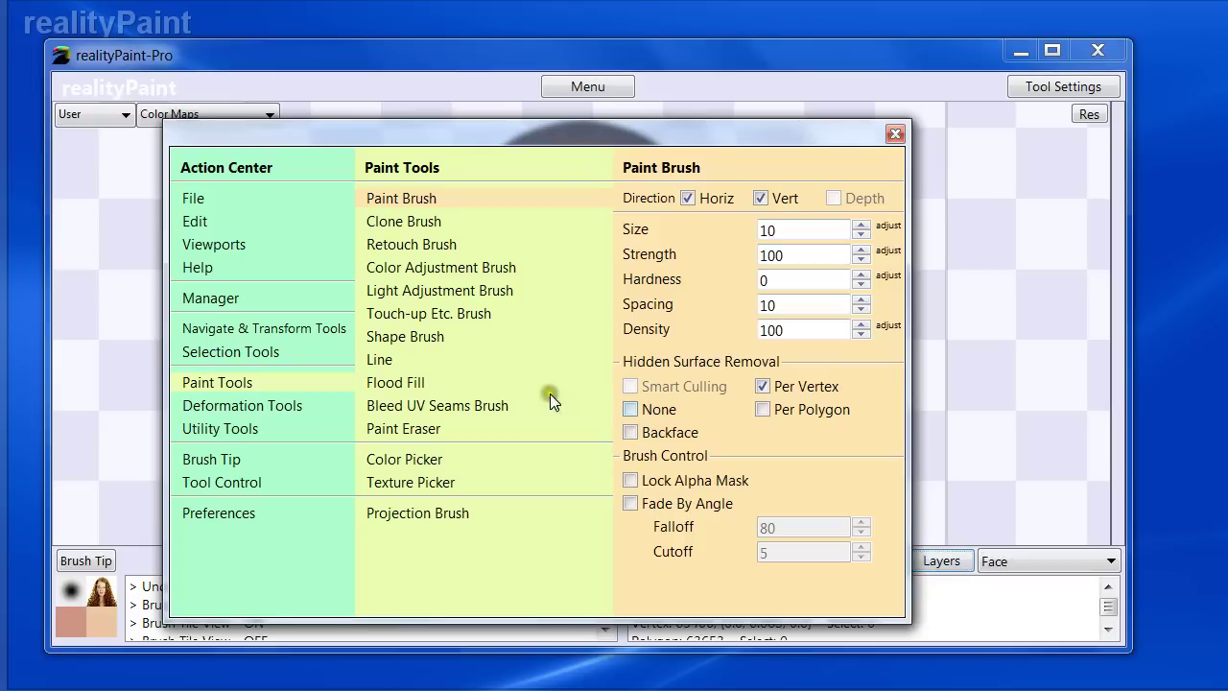
{"action": "left_click", "coordinate": [224, 481]}
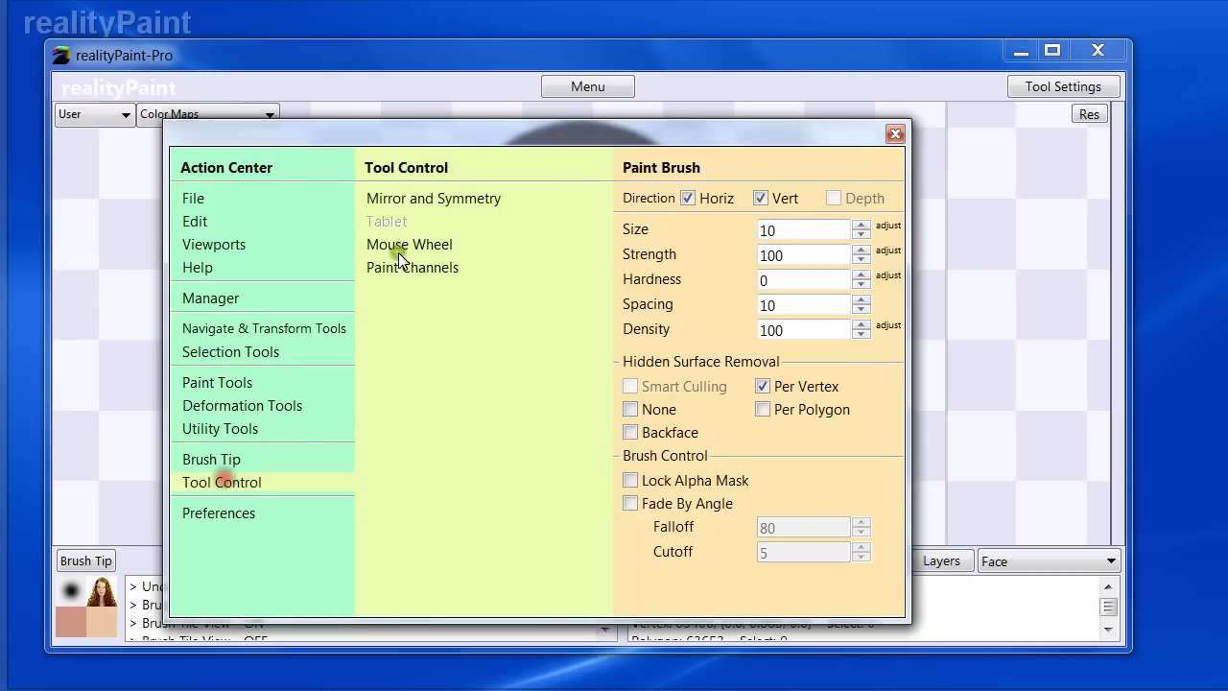
{"action": "left_click", "coordinate": [440, 200]}
{"action": "left_click", "coordinate": [660, 271]}
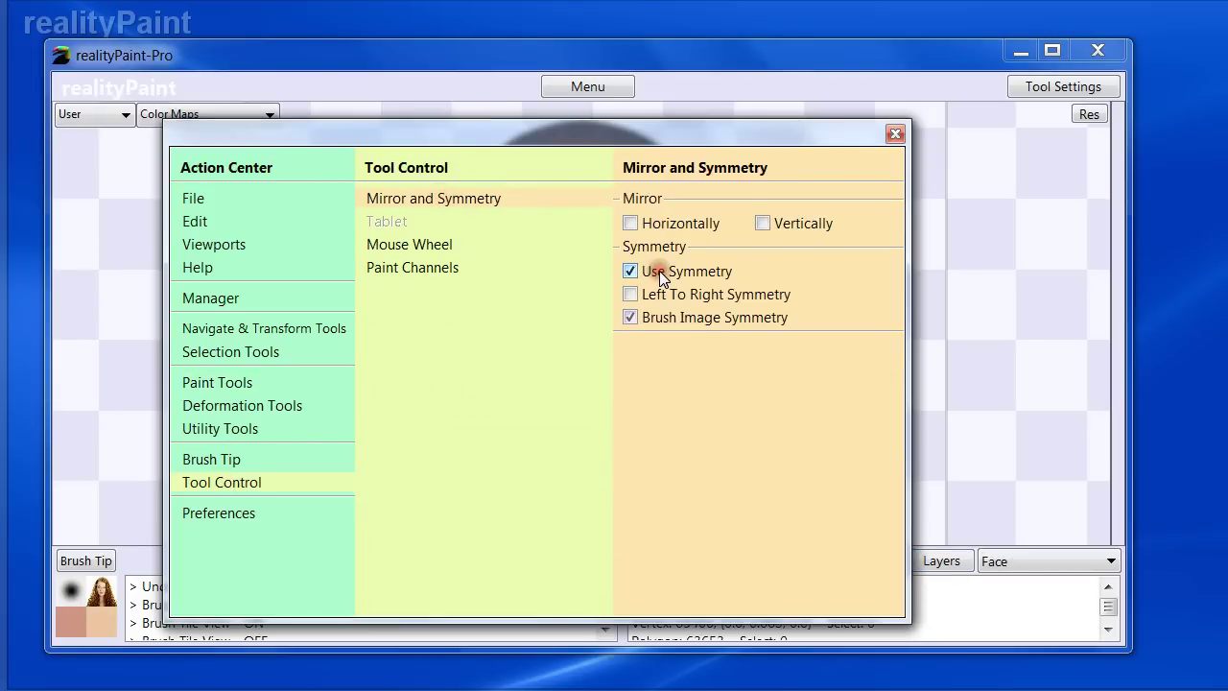
{"action": "key", "text": "space"}
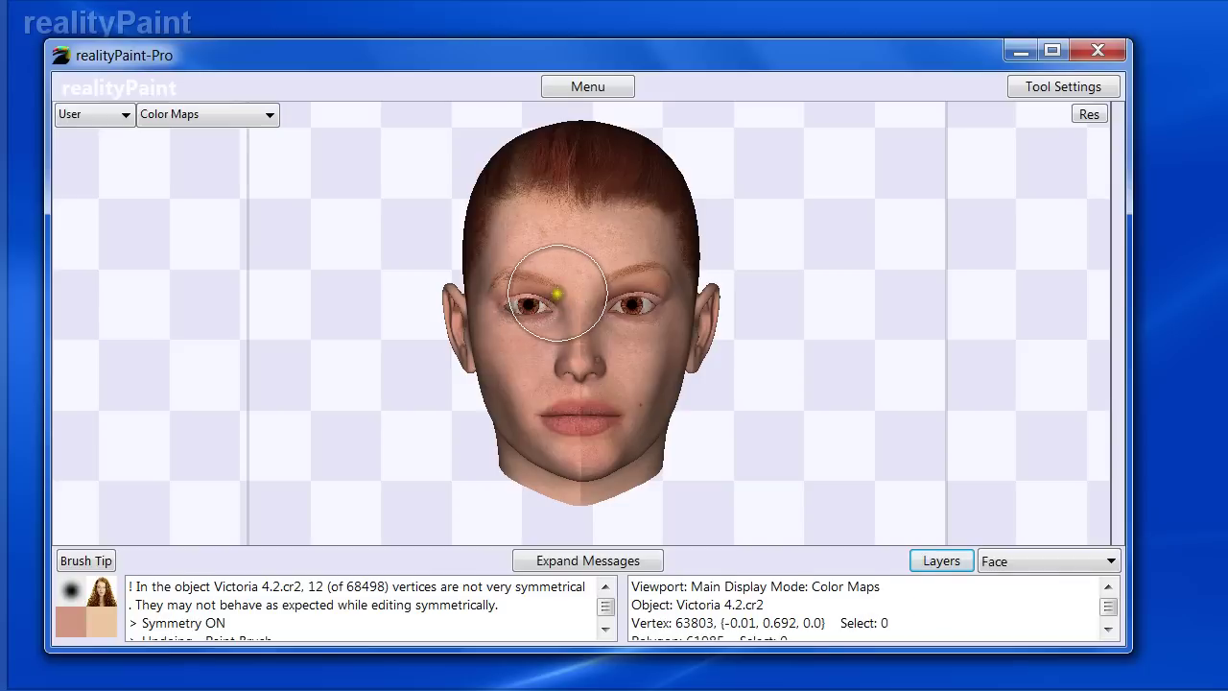
- Try painting the reference photo symmetrically over the eye, nose and cheek, and undo the painting
{"action": "mouse_move", "coordinate": [558, 288]}
{"action": "left_mouse_down"}
{"action": "mouse_move", "coordinate": [496, 281]}
{"action": "mouse_move", "coordinate": [526, 317]}
{"action": "left_mouse_up"}
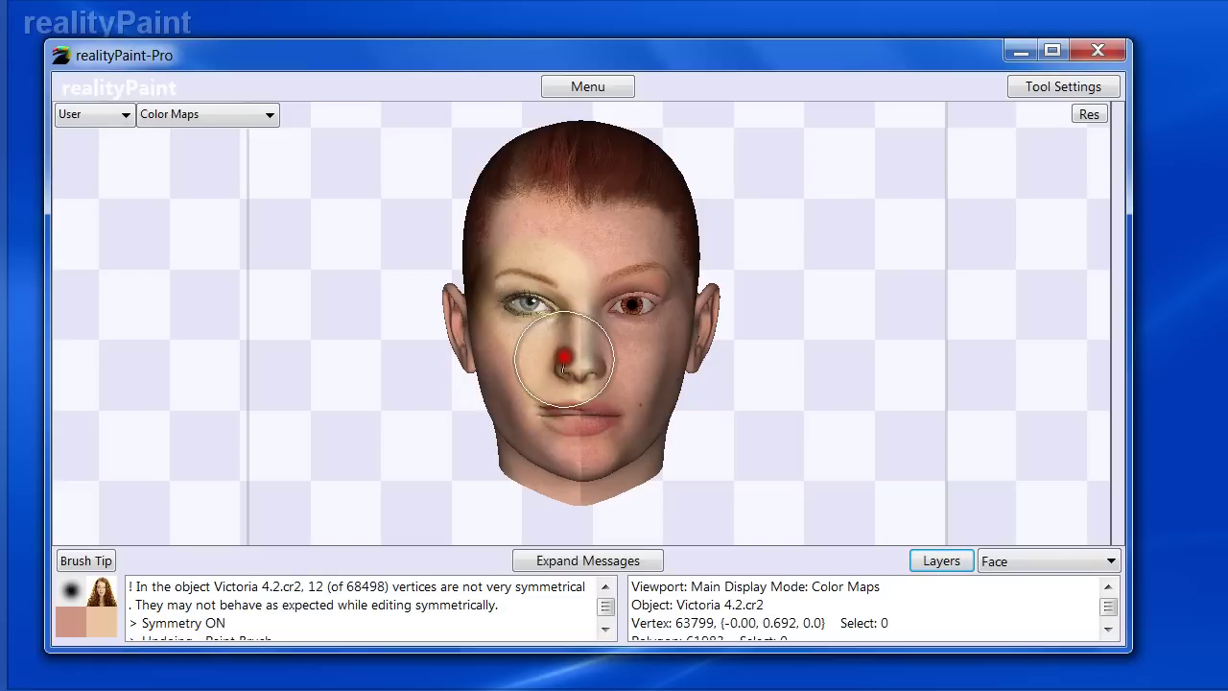
{"action": "key", "text": "ctrl+z"}
{"action": "key", "text": "ctrl+z"}
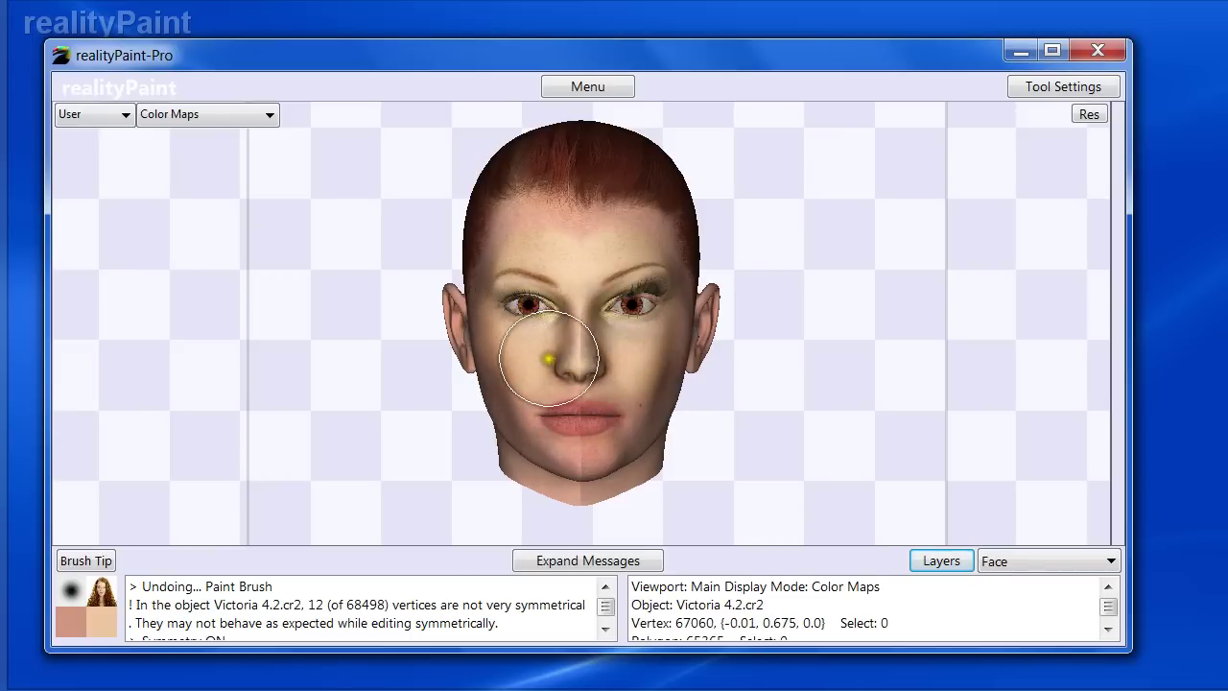
- Preview the brush image on the head and check painting over the nose and the corner of the mouth
{"action": "left_click", "coordinate": [564, 370]}
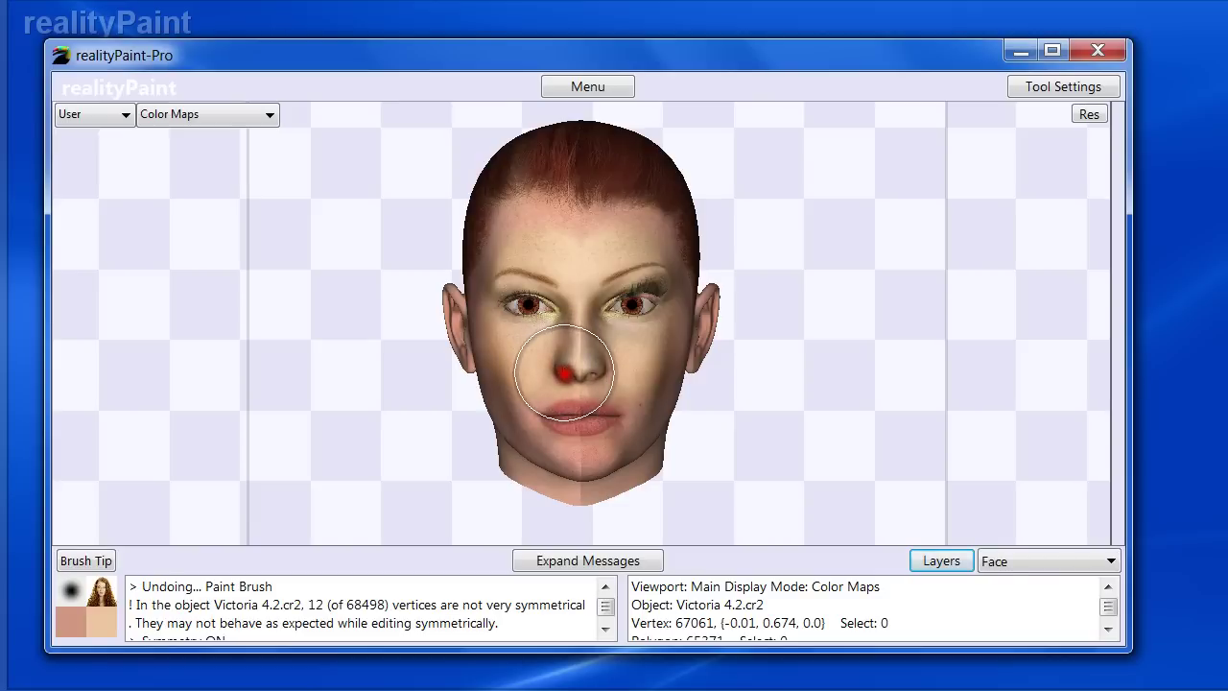
{"action": "key", "text": "v"}
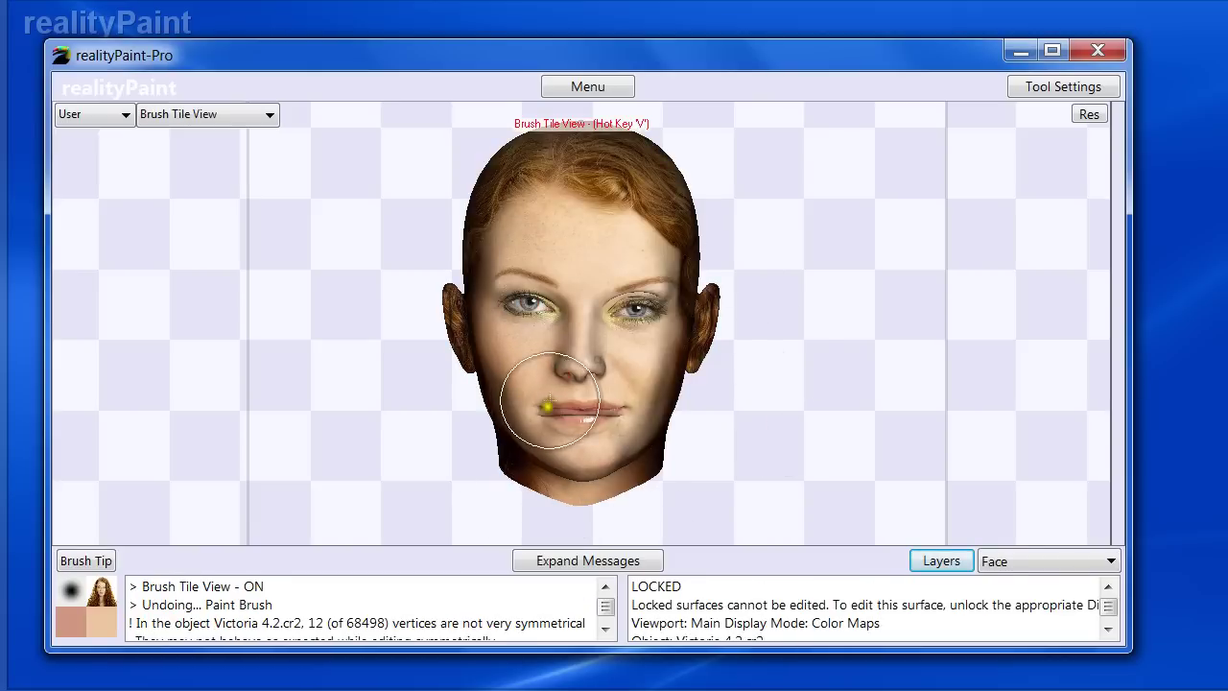
{"action": "key", "text": "v"}
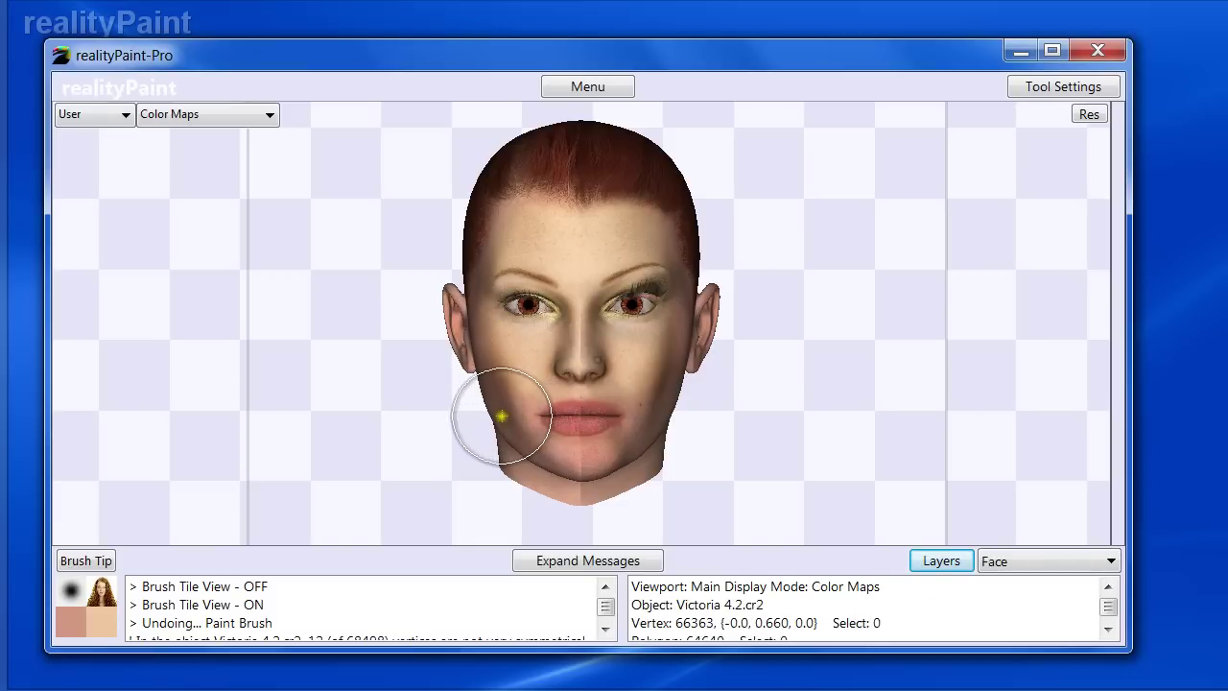
{"action": "left_click", "coordinate": [543, 412]}
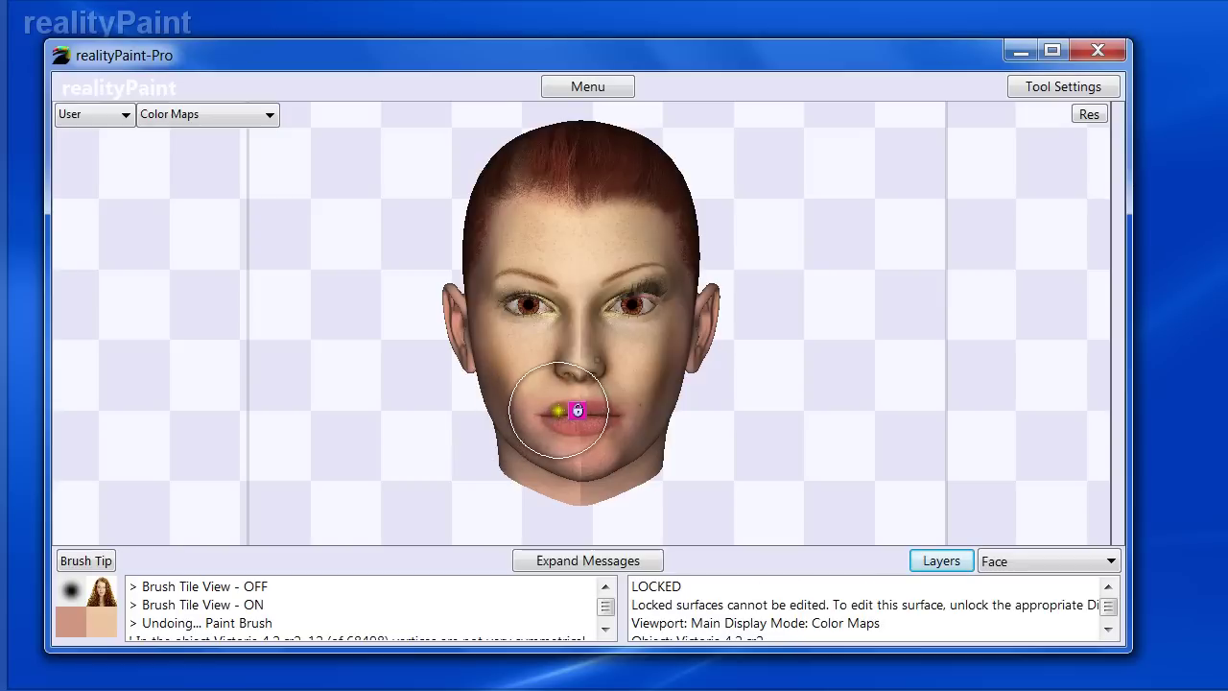
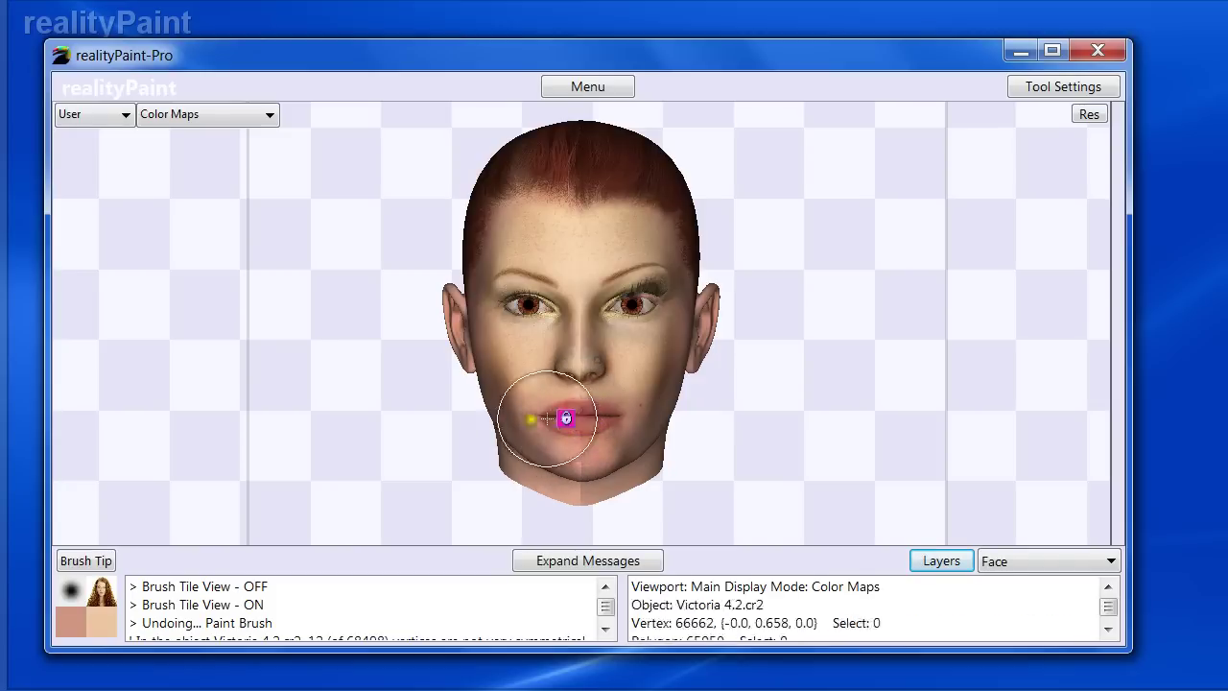
- Set the Picker to select polygons by Material, and try picking the lips
{"action": "right_click", "coordinate": [416, 339]}
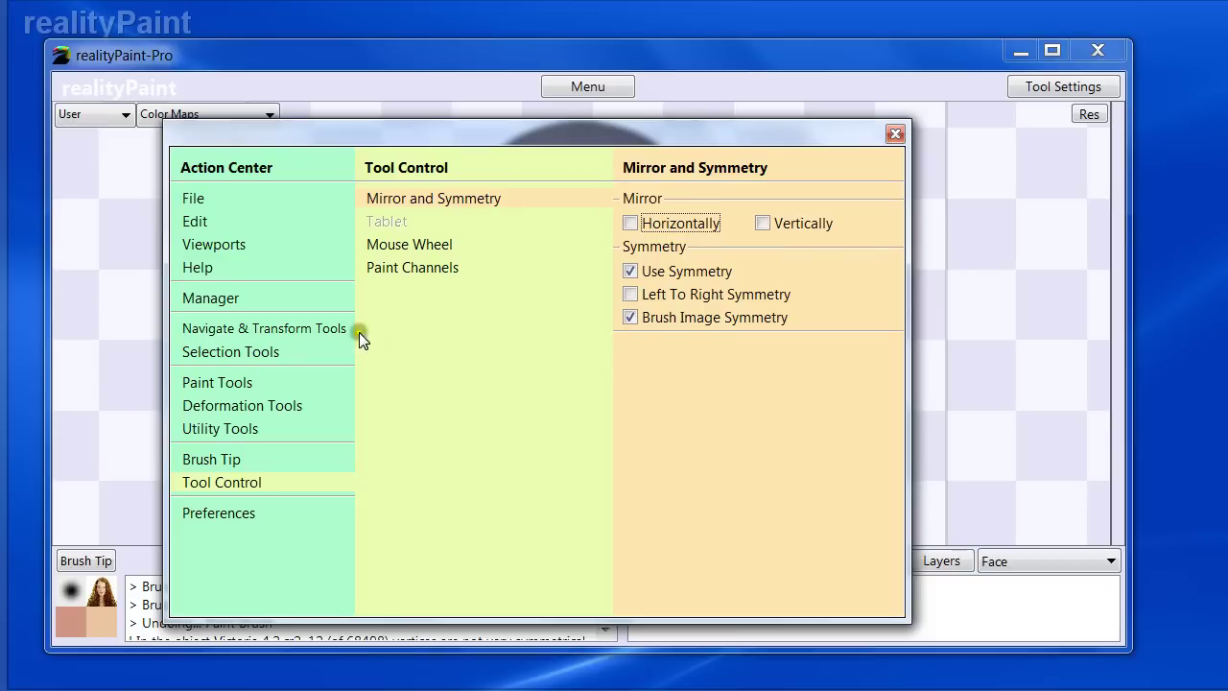
{"action": "left_click", "coordinate": [224, 349]}
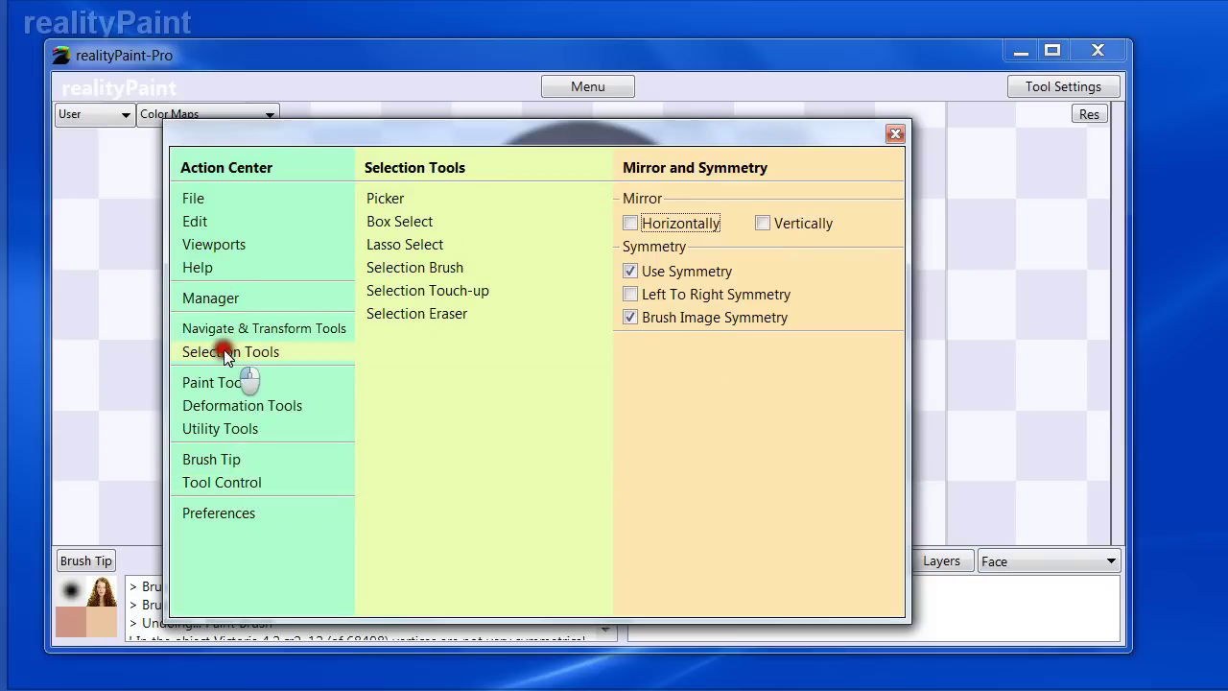
{"action": "left_click", "coordinate": [389, 200]}
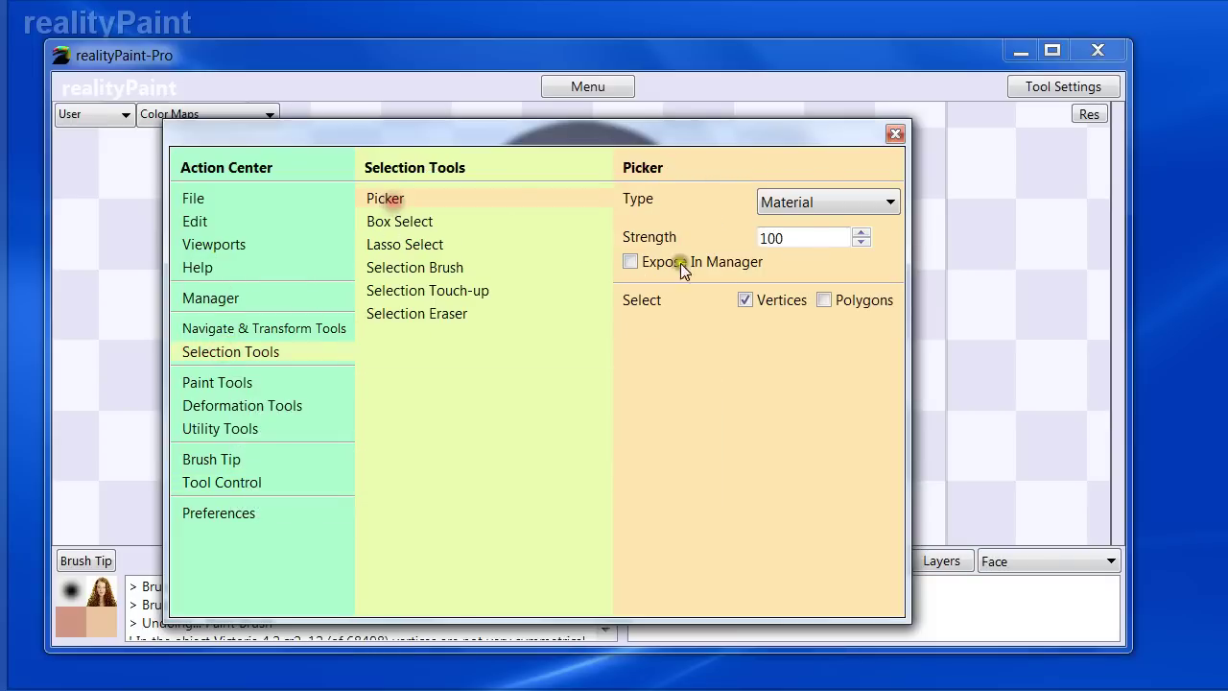
{"action": "left_click", "coordinate": [825, 300]}
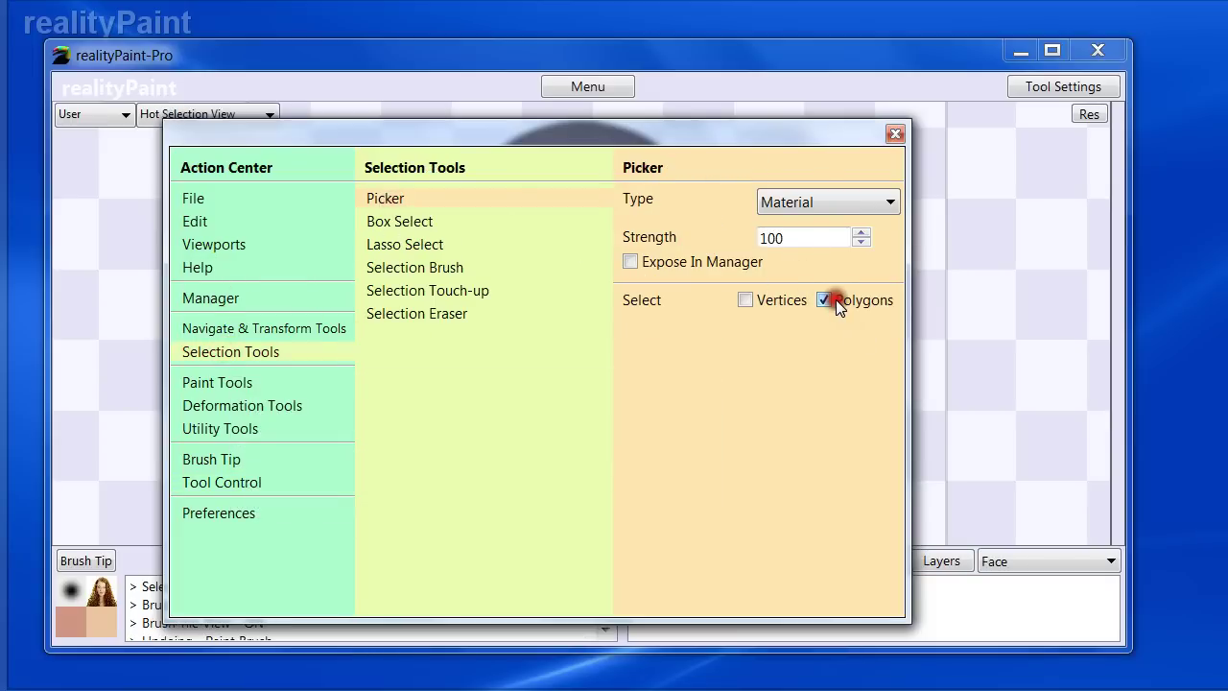
{"action": "left_click", "coordinate": [793, 203]}
{"action": "left_click", "coordinate": [792, 210]}
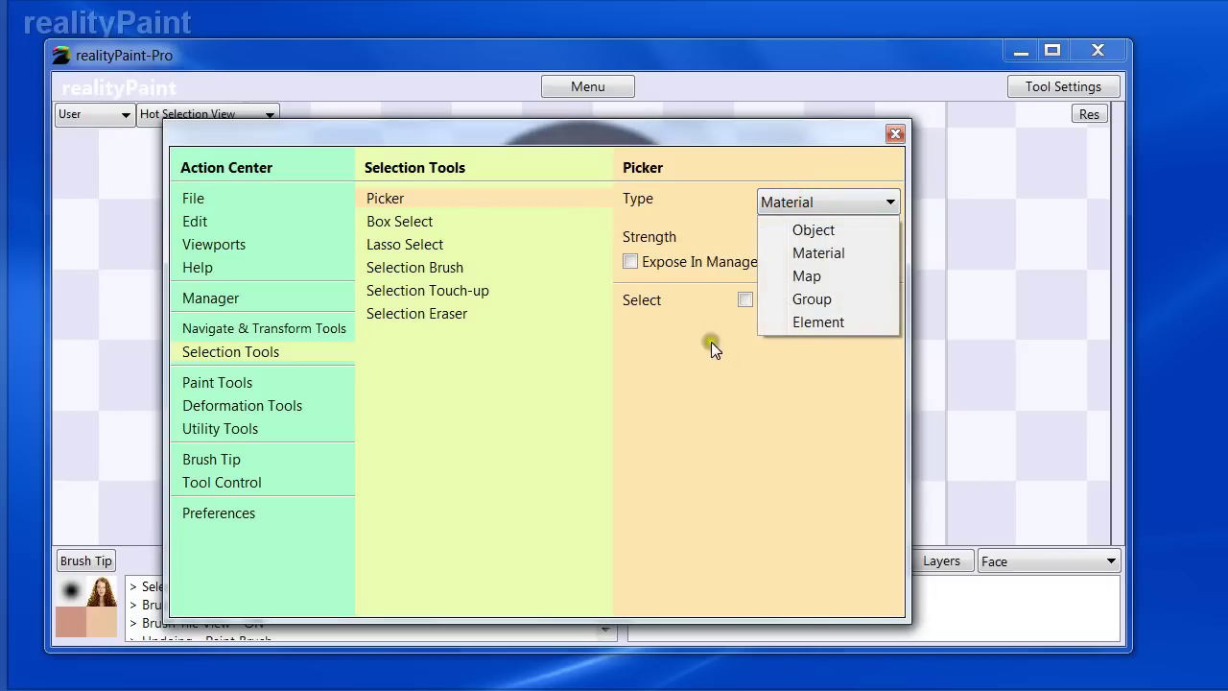
{"action": "left_click", "coordinate": [718, 369]}
{"action": "key", "text": "shift+space"}
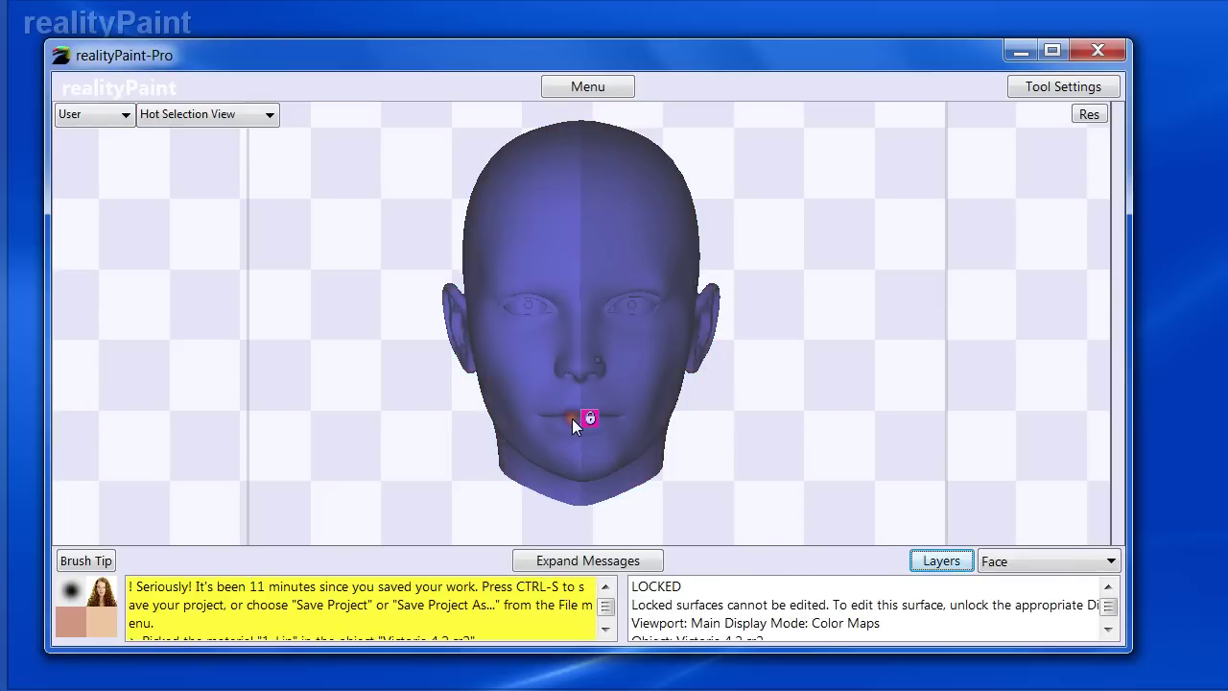
{"action": "left_click", "coordinate": [572, 420]}
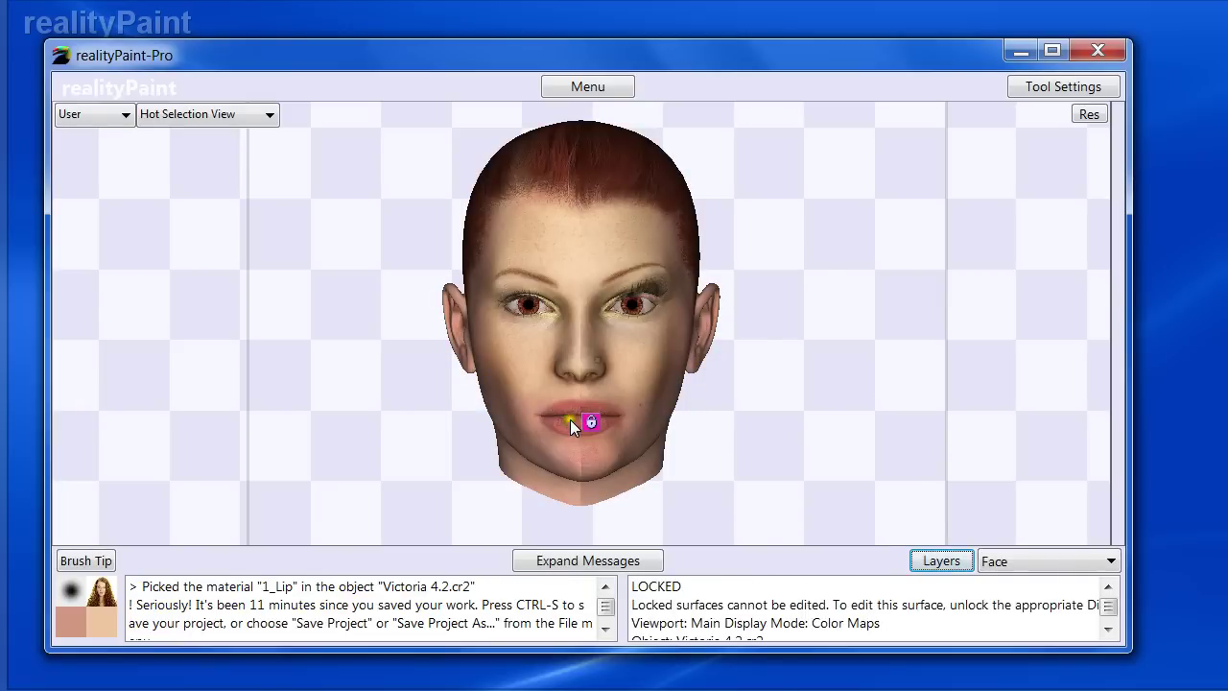
- Set the state of the Inner Face Geometry display group to Visible
{"action": "key", "text": "space"}
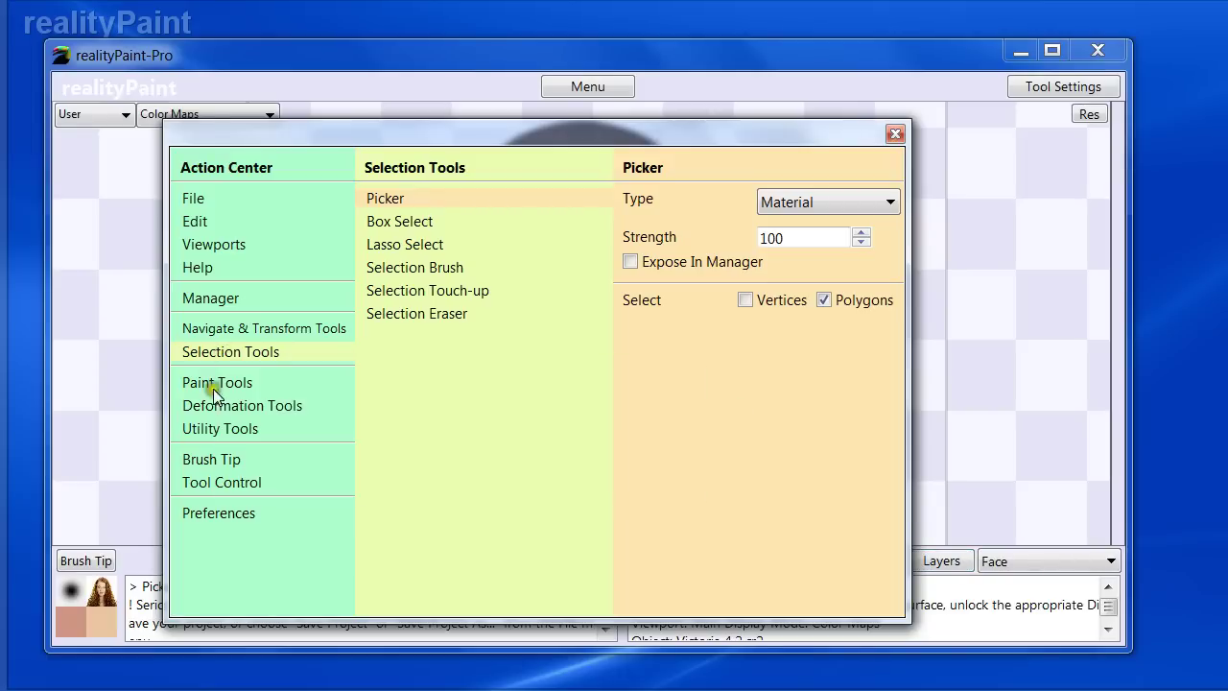
{"action": "left_click", "coordinate": [213, 298]}
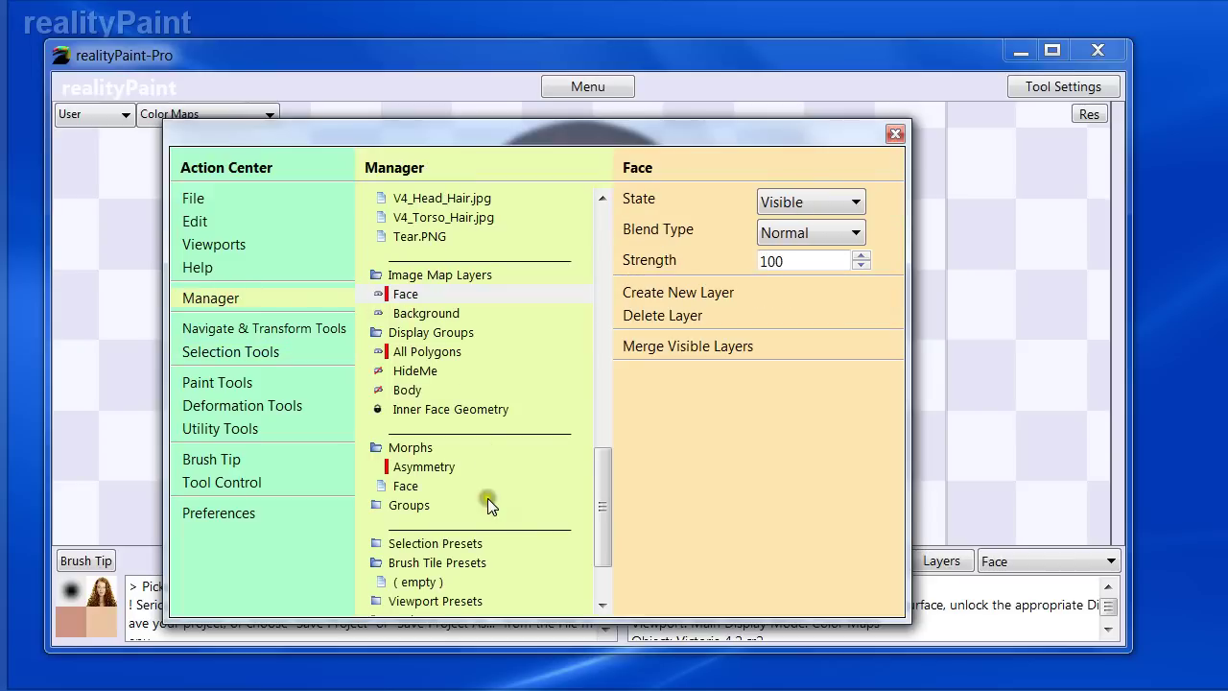
{"action": "left_click", "coordinate": [412, 411]}
{"action": "left_click", "coordinate": [811, 201]}
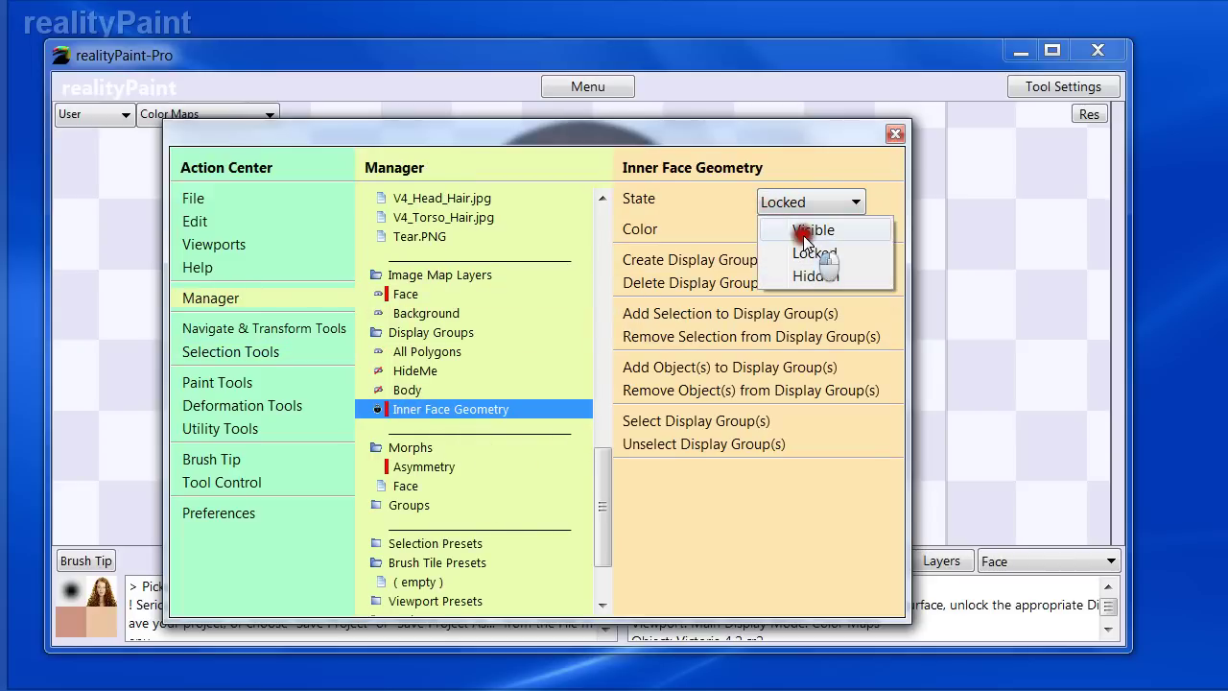
{"action": "left_click", "coordinate": [802, 231]}
- Pick the lip material on the head and remove that selection from the Inner Face Geometry display group
{"action": "left_click", "coordinate": [566, 420]}
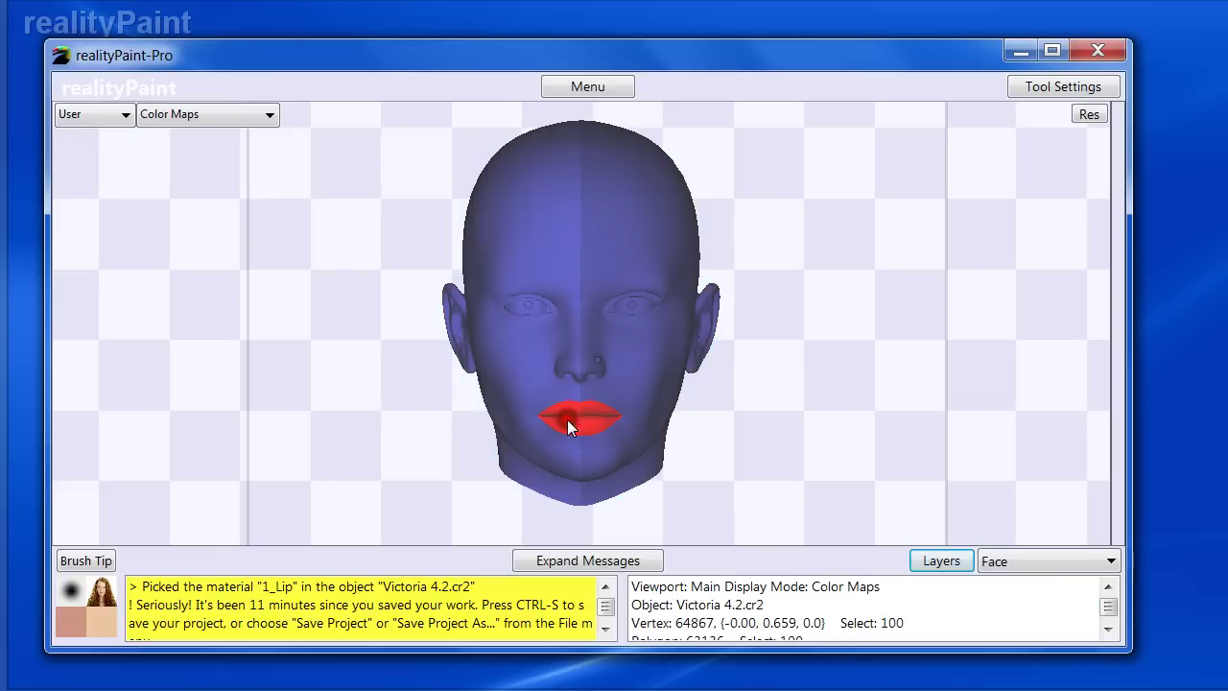
{"action": "right_click", "coordinate": [565, 419]}
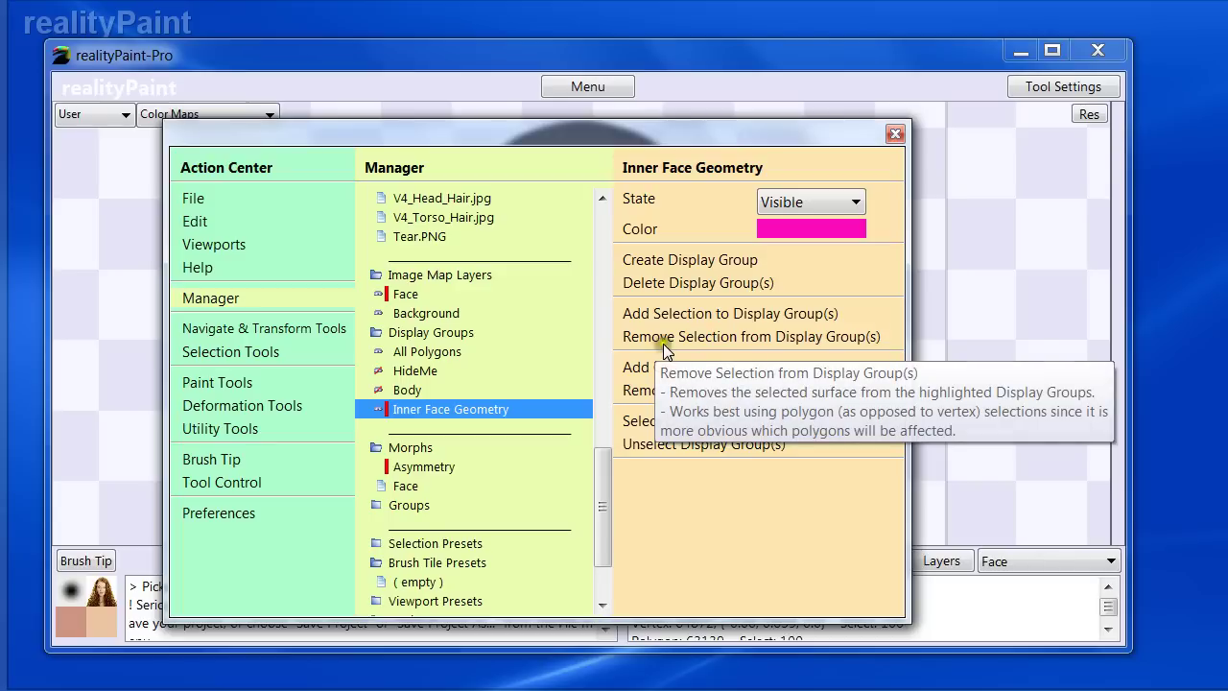
{"action": "left_click", "coordinate": [822, 338]}
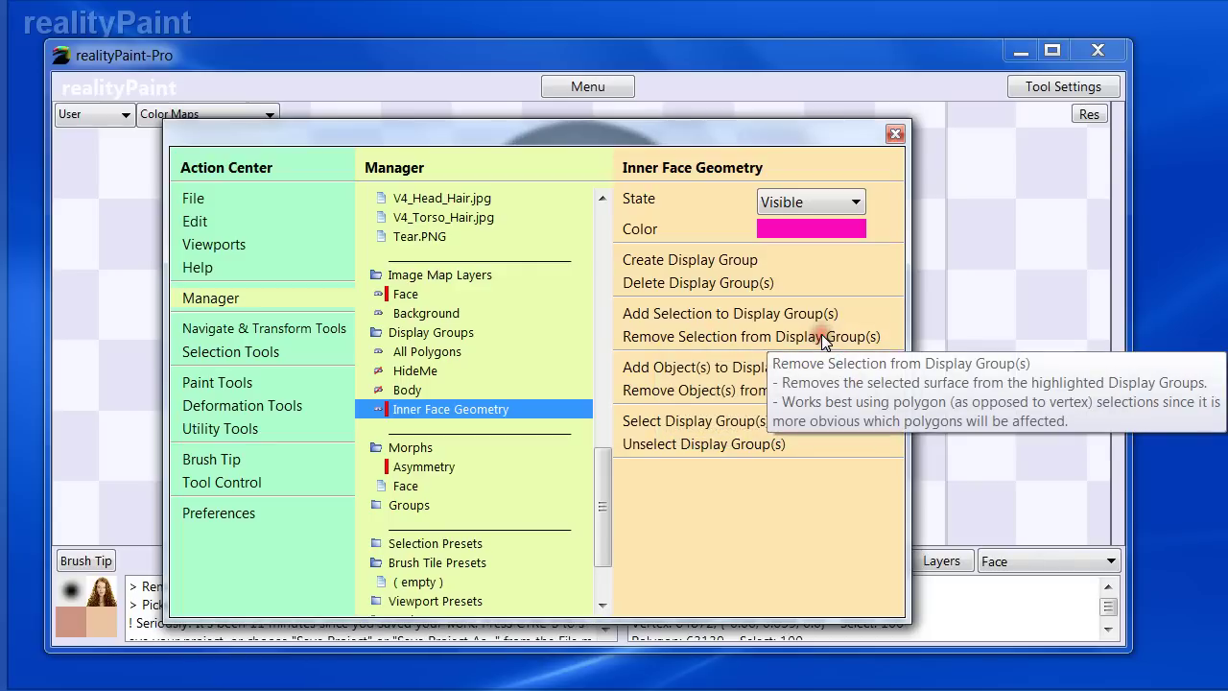
{"action": "key", "text": "Escape"}
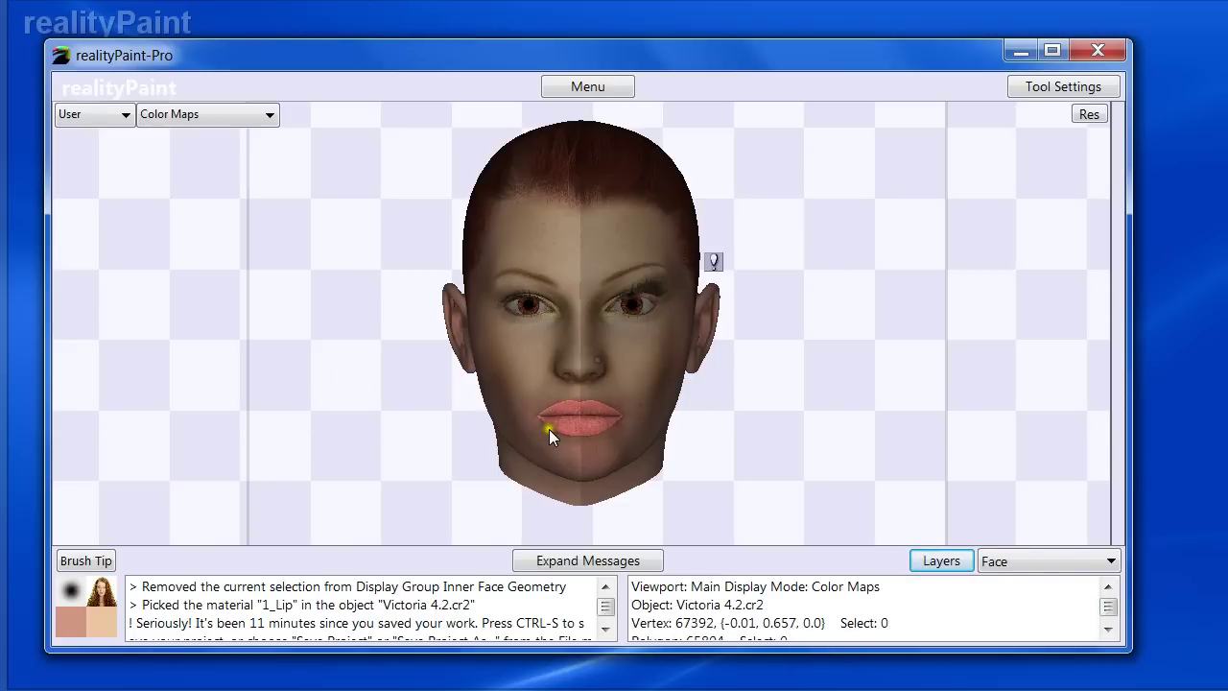
- Set the Inner Face Geometry display group's state to Locked and clear the current selection
{"action": "key", "text": "space"}
{"action": "left_click", "coordinate": [825, 201]}
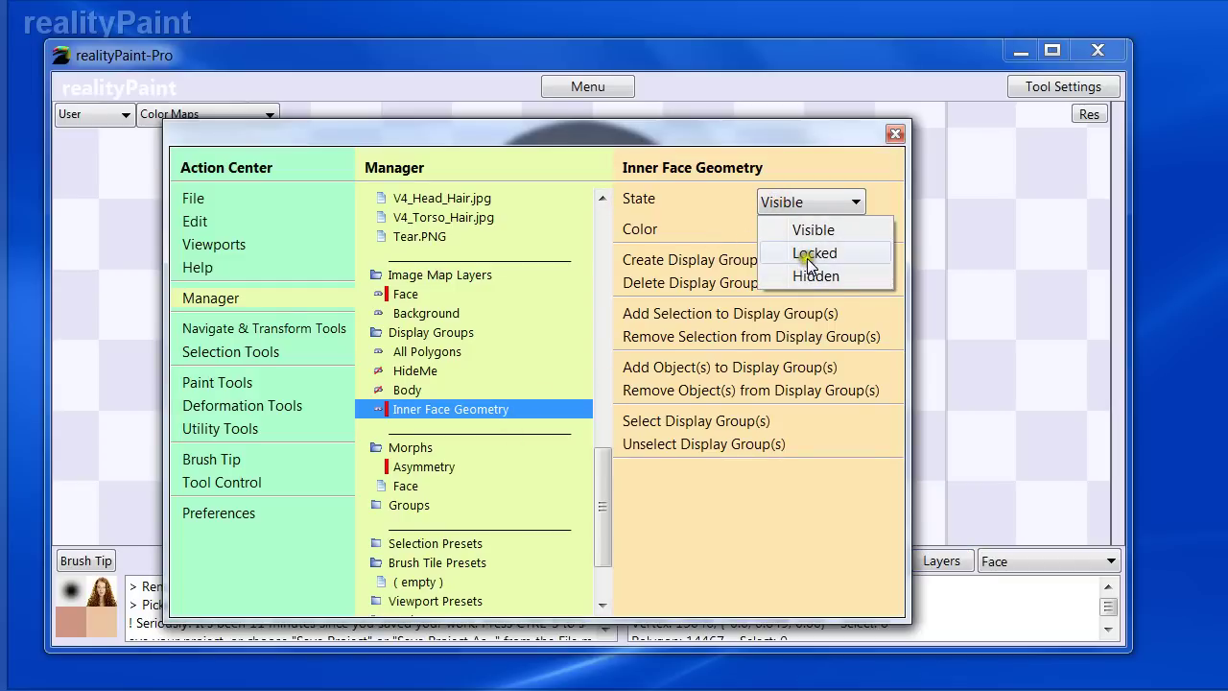
{"action": "left_click", "coordinate": [807, 255]}
{"action": "left_click", "coordinate": [665, 336]}
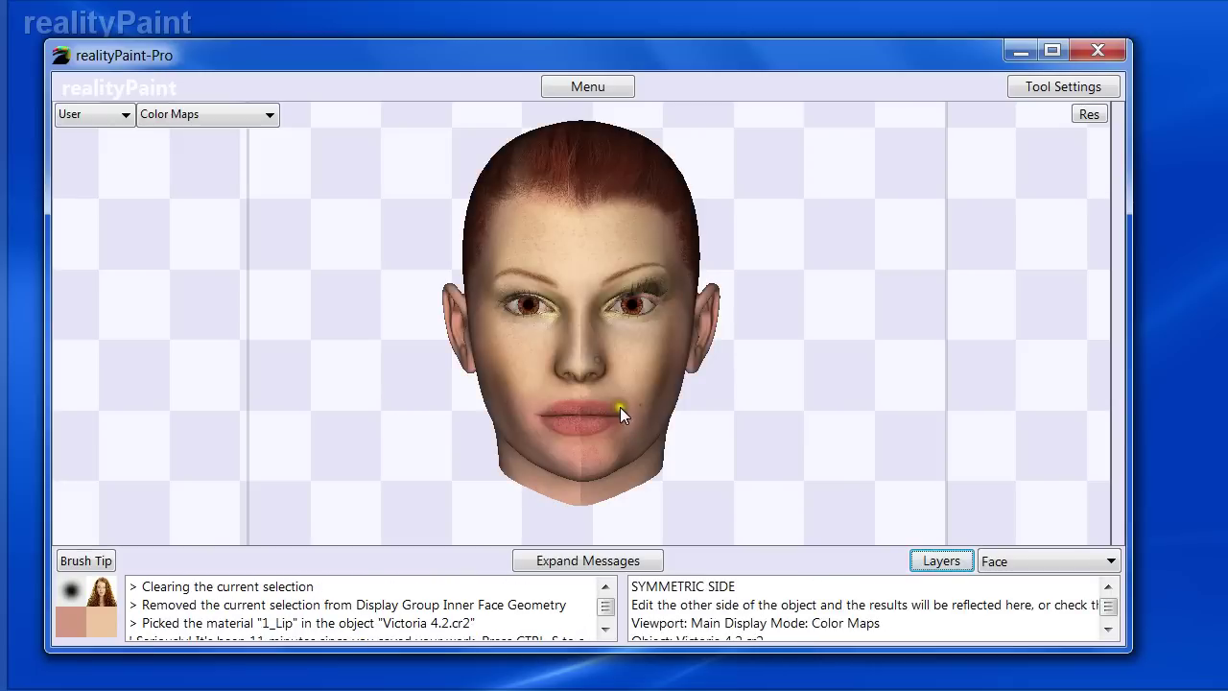
- Activate the Paint Brush from the paint tools
{"action": "right_click", "coordinate": [279, 343]}
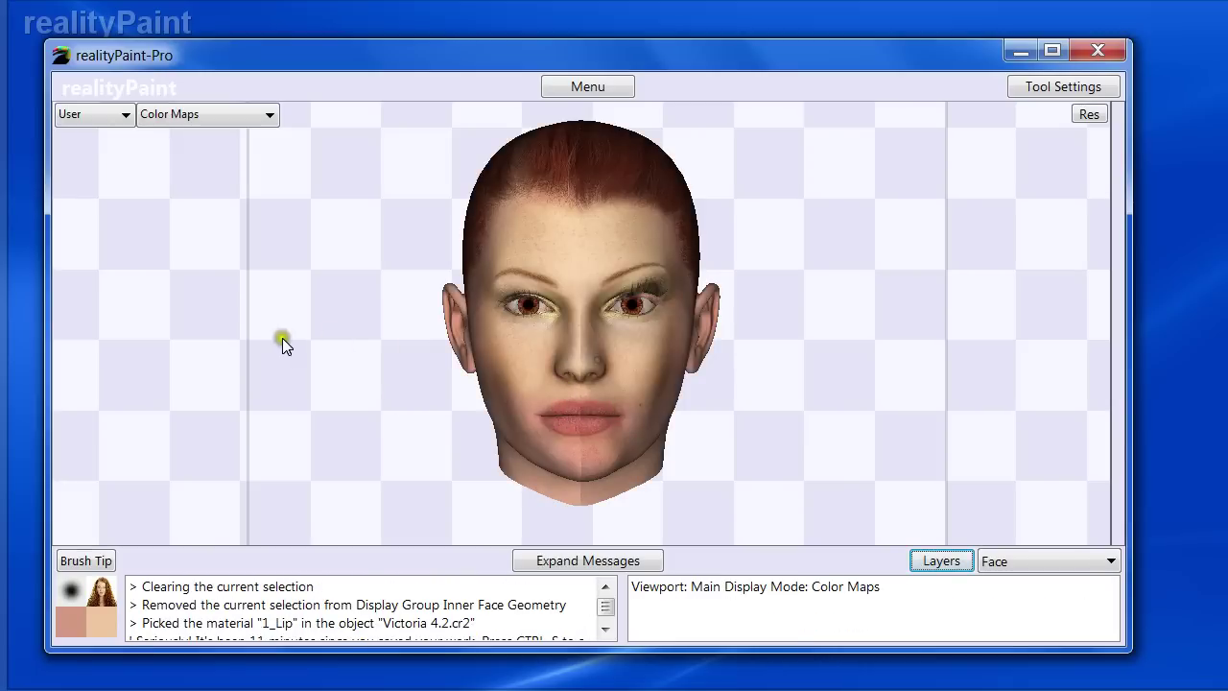
{"action": "left_click", "coordinate": [232, 378]}
{"action": "left_click", "coordinate": [422, 200]}
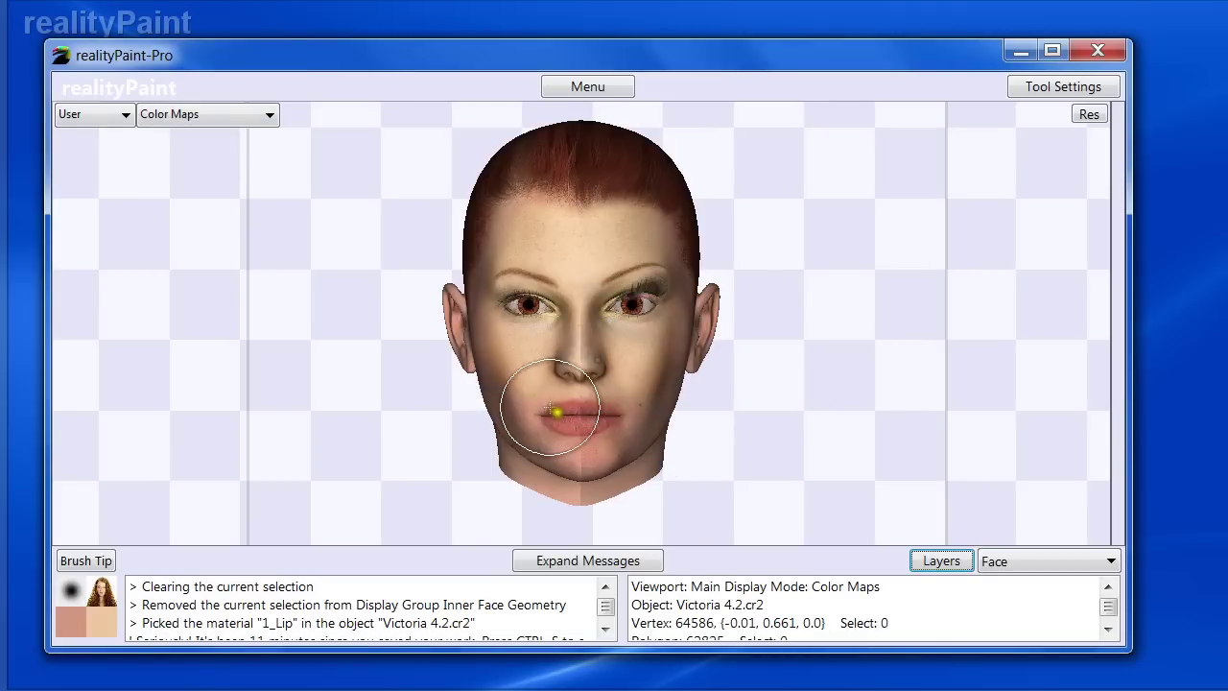
- Try painting the reference photo symmetrically over the mouth and chin, undo it, and preview the brush image on the head
{"action": "mouse_move", "coordinate": [555, 413]}
{"action": "left_mouse_down"}
{"action": "mouse_move", "coordinate": [562, 425]}
{"action": "mouse_move", "coordinate": [529, 416]}
{"action": "mouse_move", "coordinate": [561, 380]}
{"action": "left_mouse_up"}
{"action": "key", "text": "ctrl+z"}
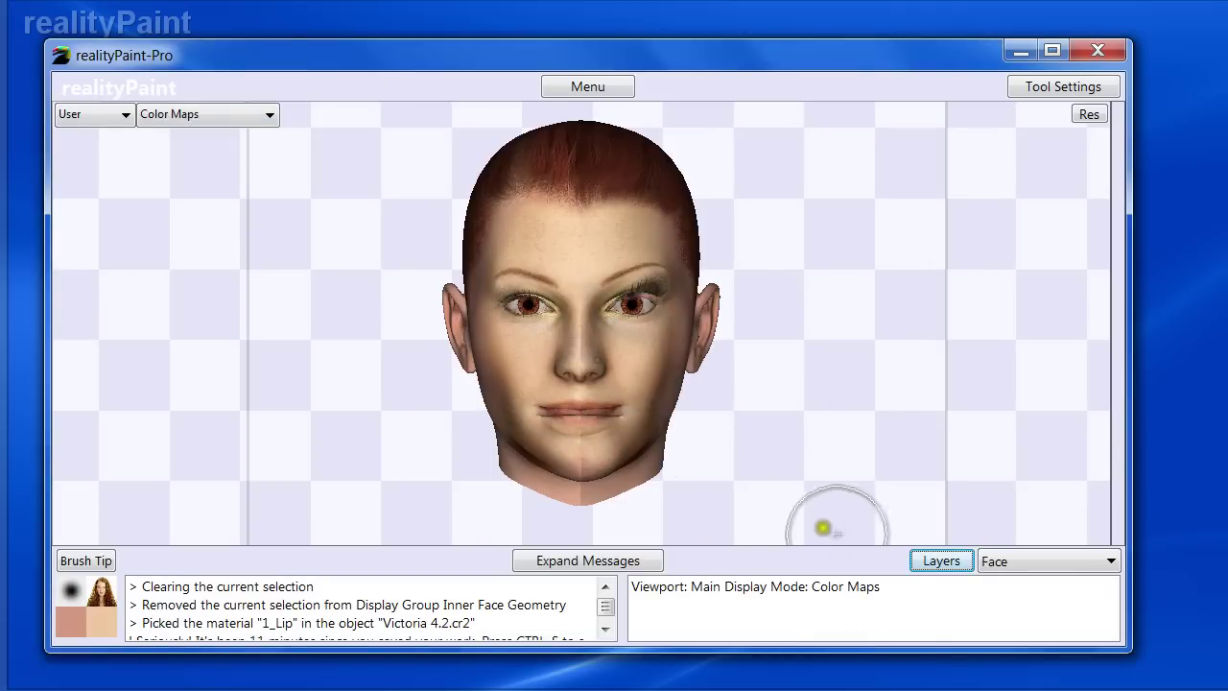
{"action": "key", "text": "ctrl+z"}
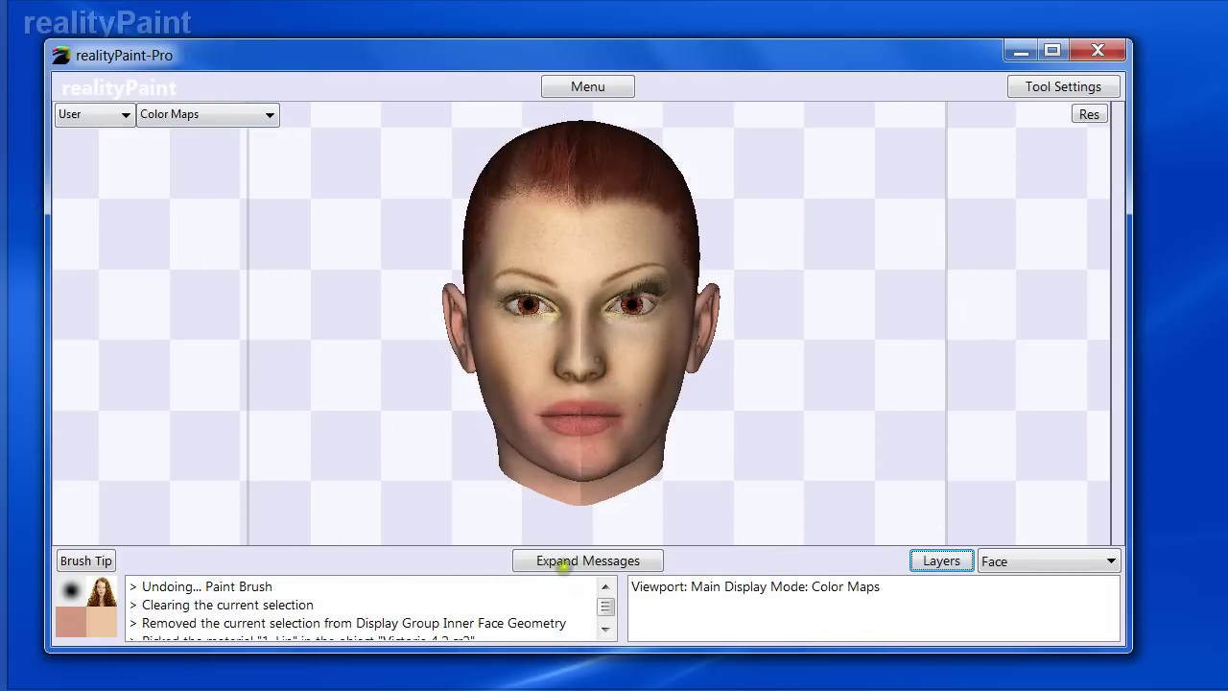
{"action": "key", "text": "v"}
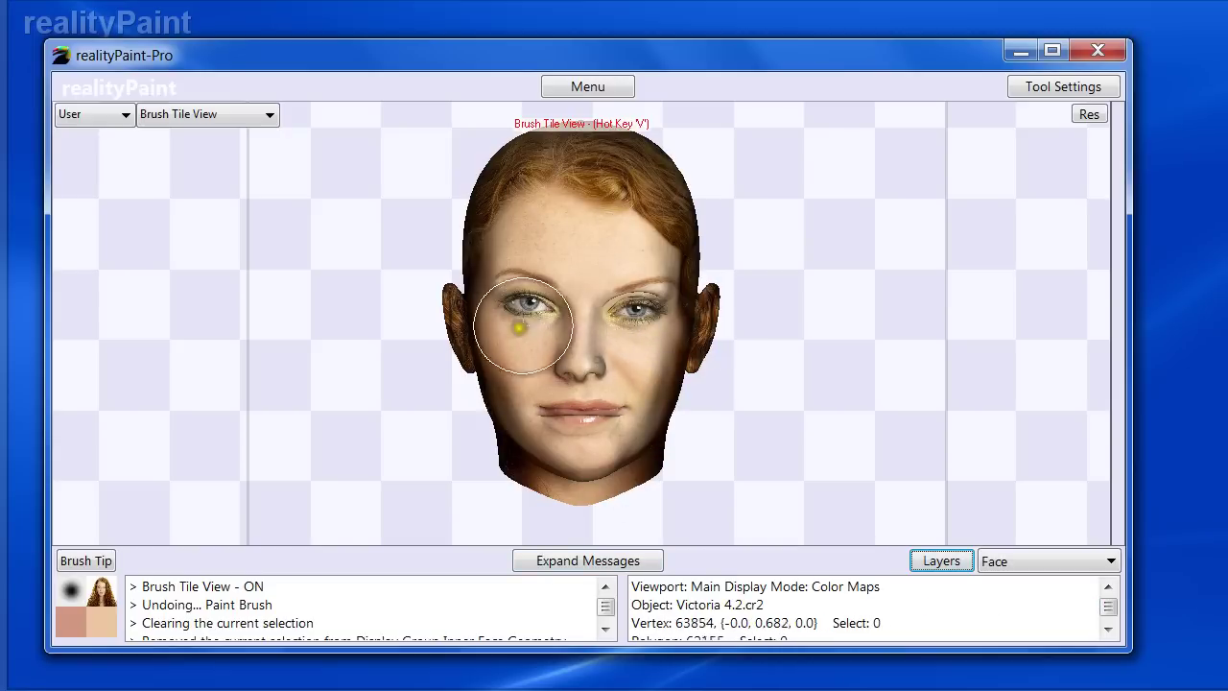
{"action": "key", "text": "v"}
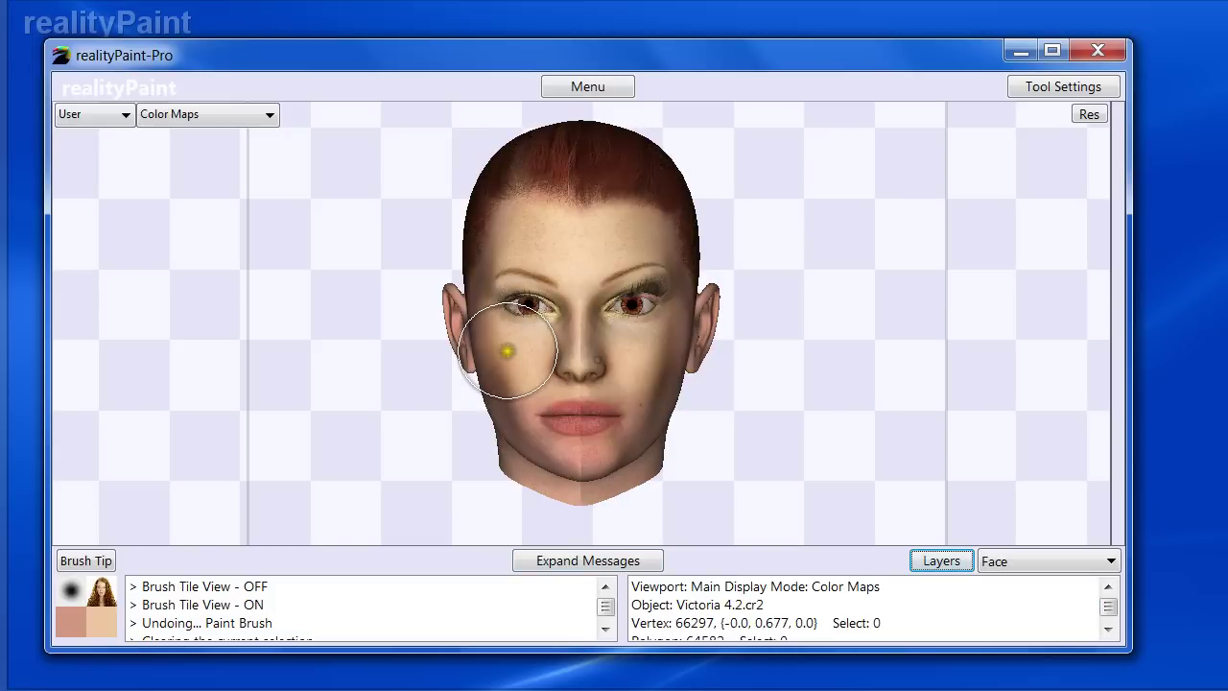
- Create a new brush tile preset in the Manager to store the current alignment of the brush image
{"action": "key", "text": "space"}
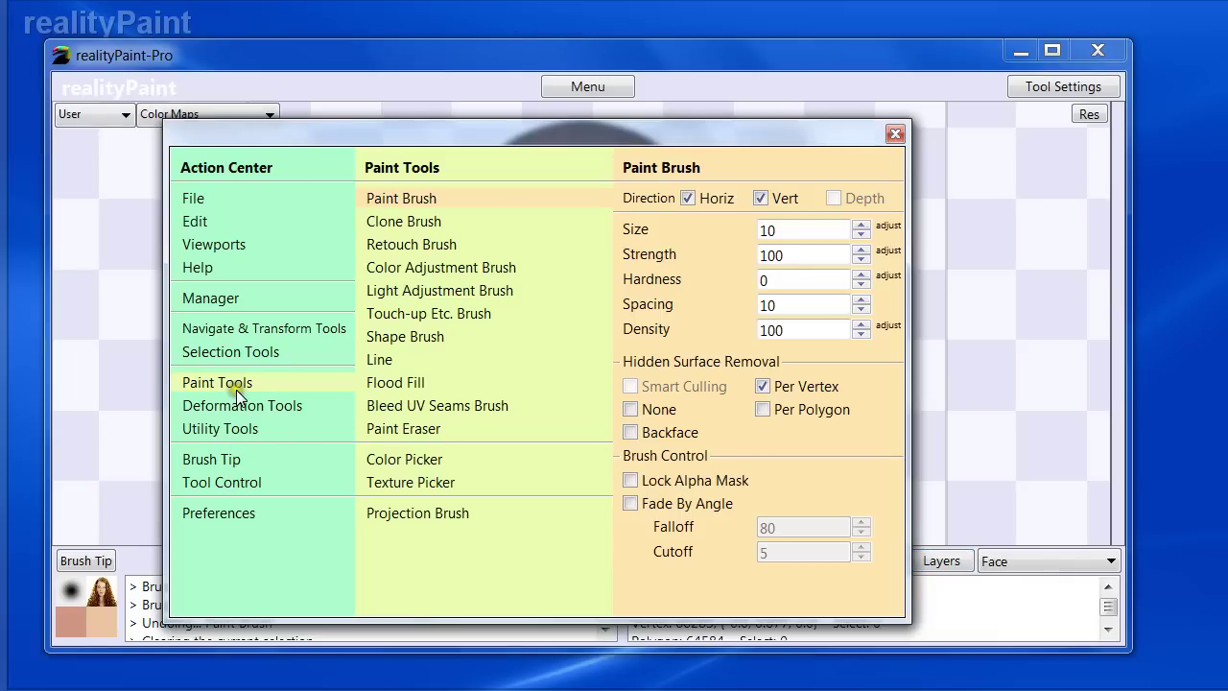
{"action": "left_click", "coordinate": [229, 298]}
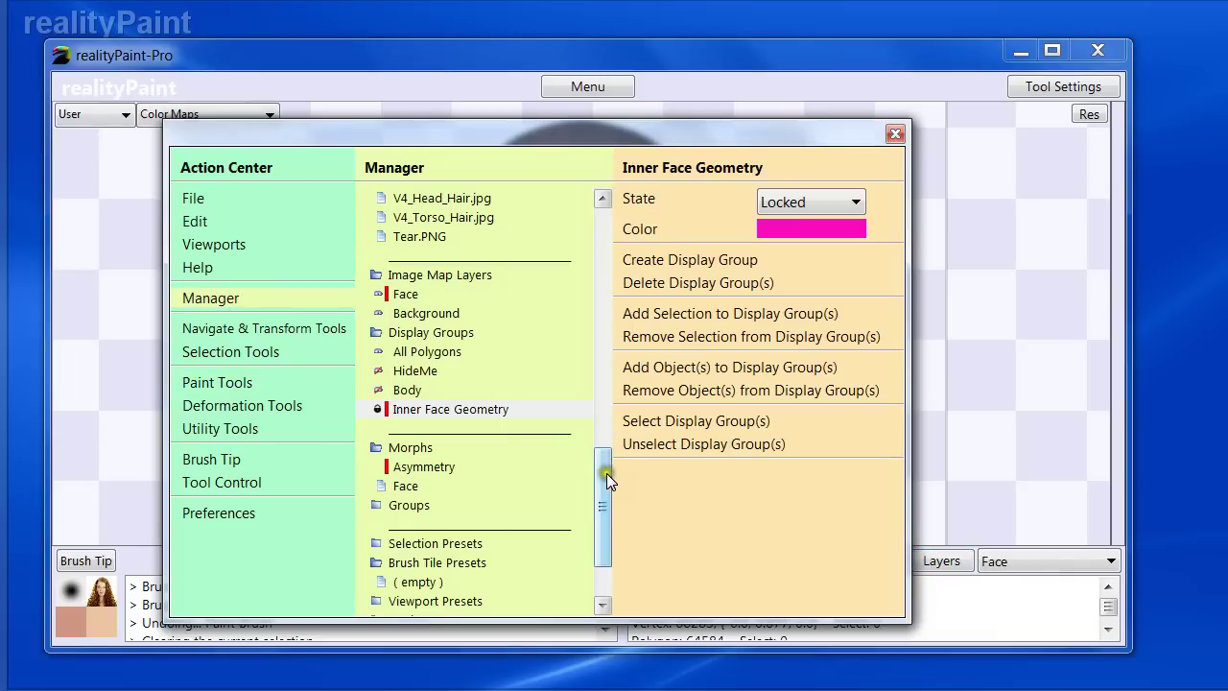
{"action": "left_click_drag", "start_coordinate": [603, 477], "coordinate": [560, 564]}
{"action": "left_click", "coordinate": [411, 467]}
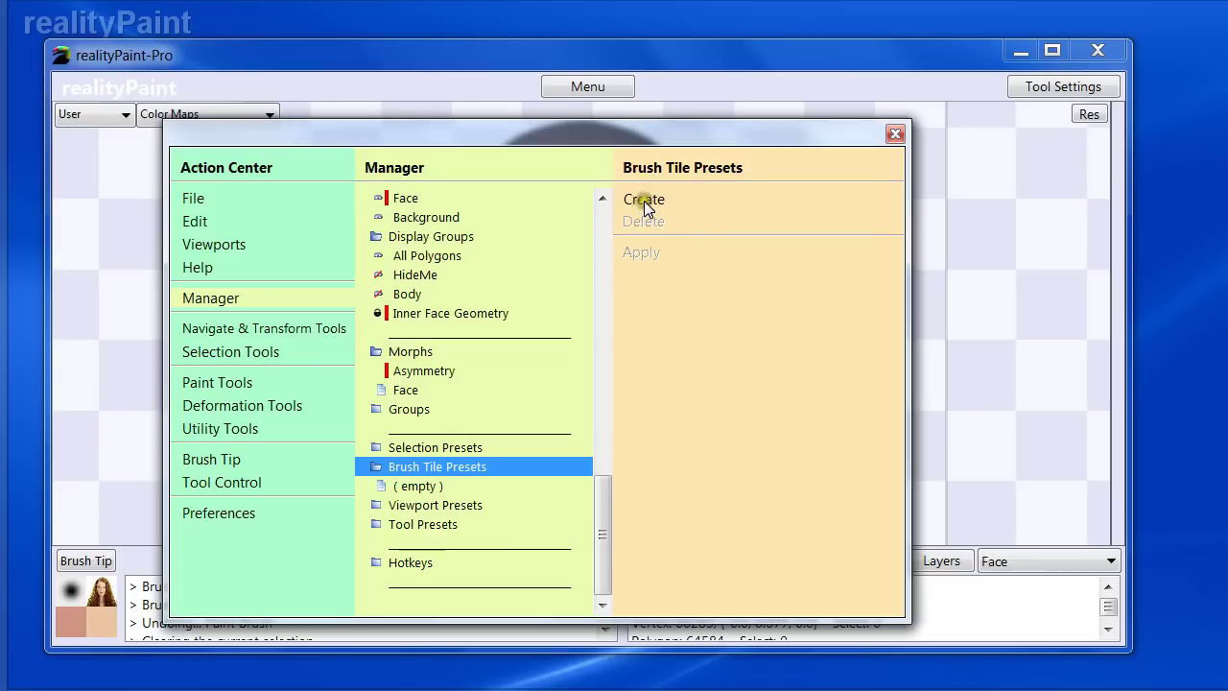
{"action": "left_click", "coordinate": [644, 199]}
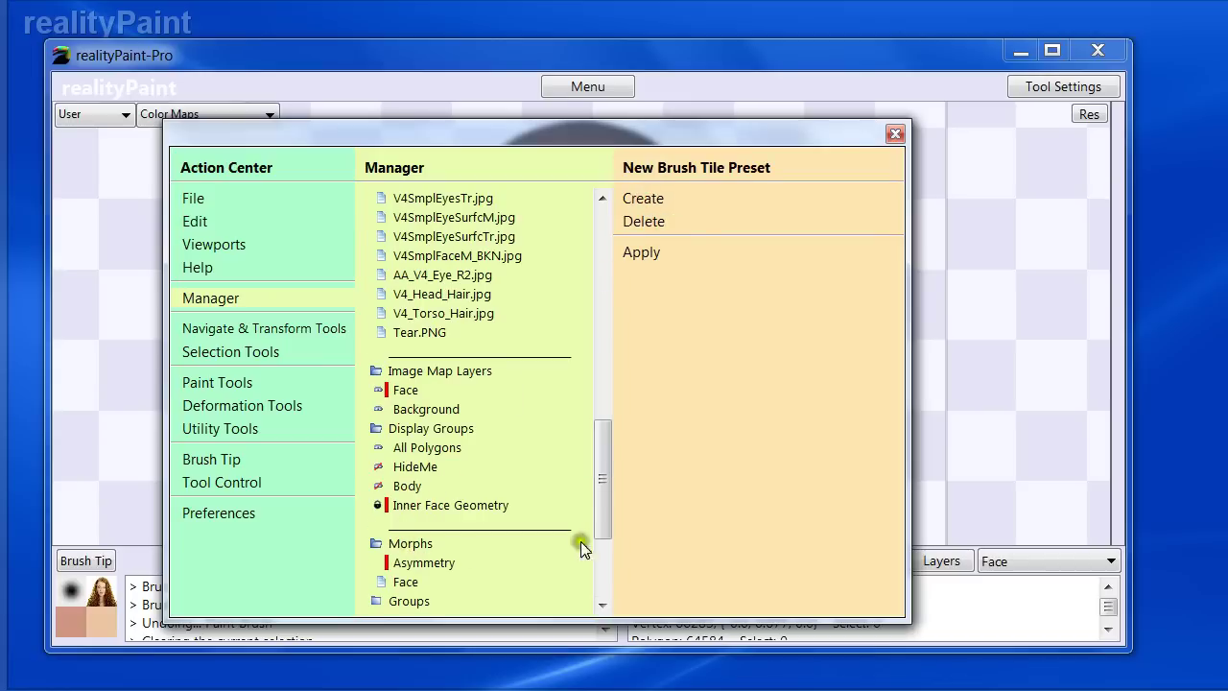
- Rename the new brush tile preset as "Face ( Main )"
{"action": "left_click_drag", "start_coordinate": [600, 471], "coordinate": [579, 569]}
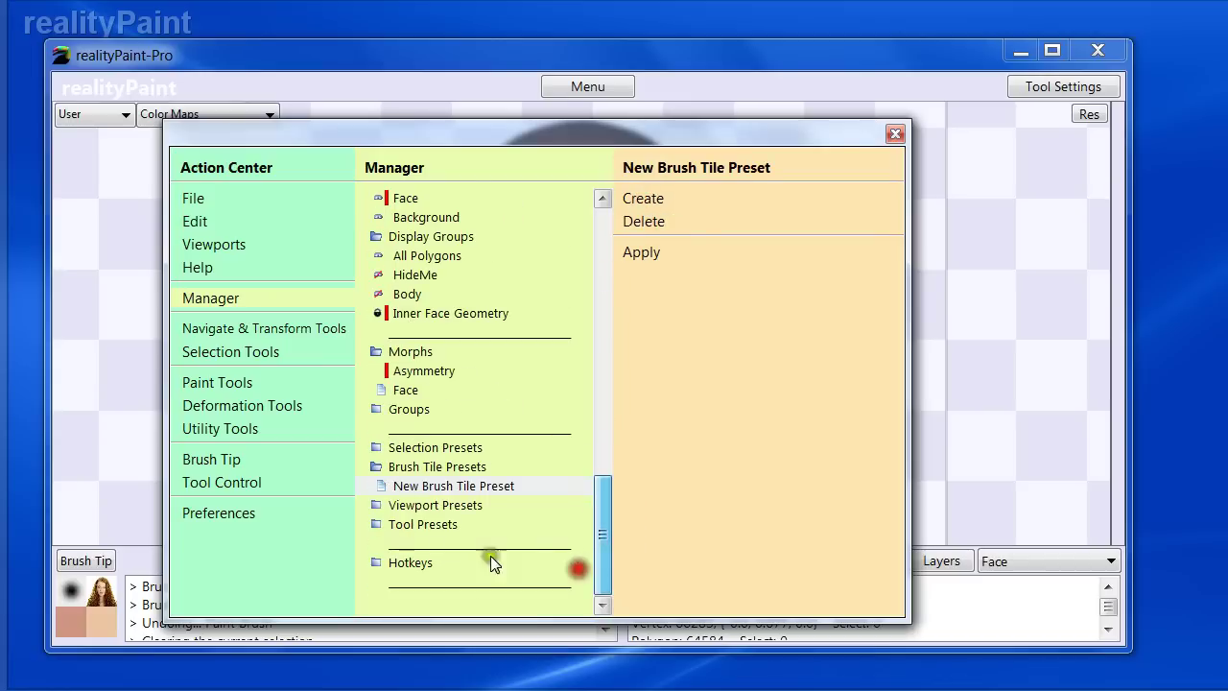
{"action": "left_click", "coordinate": [435, 492]}
{"action": "left_click", "coordinate": [436, 495]}
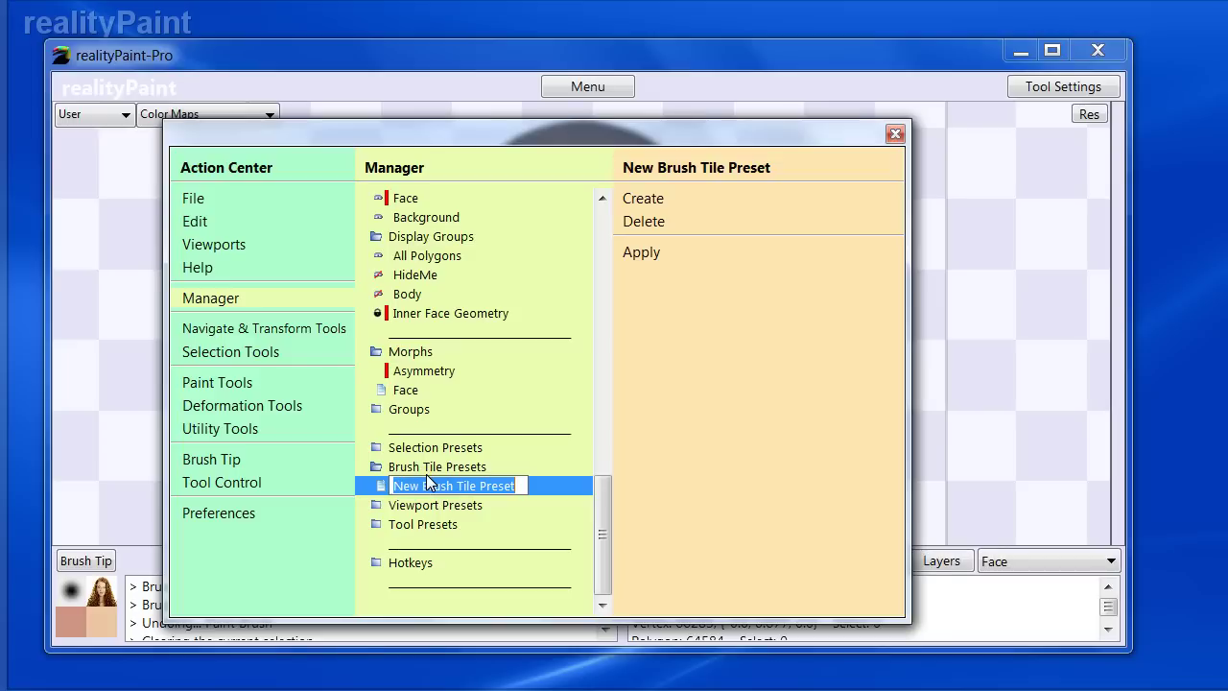
{"action": "type", "text": "Face (Main"}
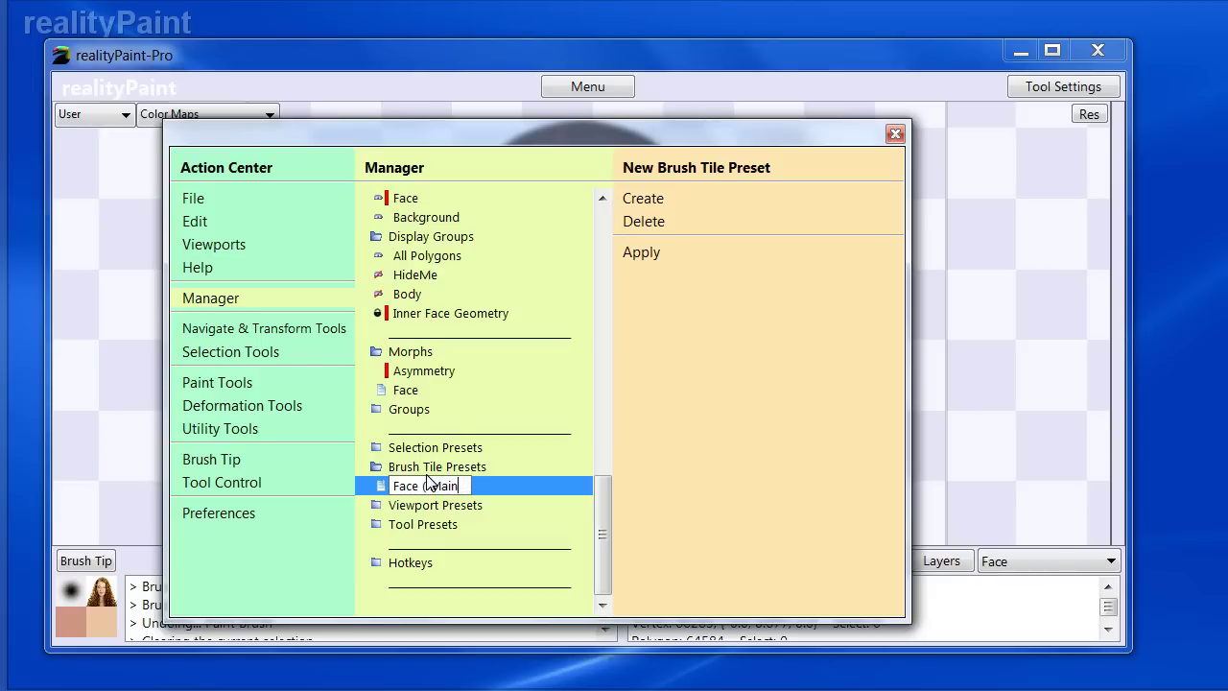
{"action": "key", "text": "Return"}
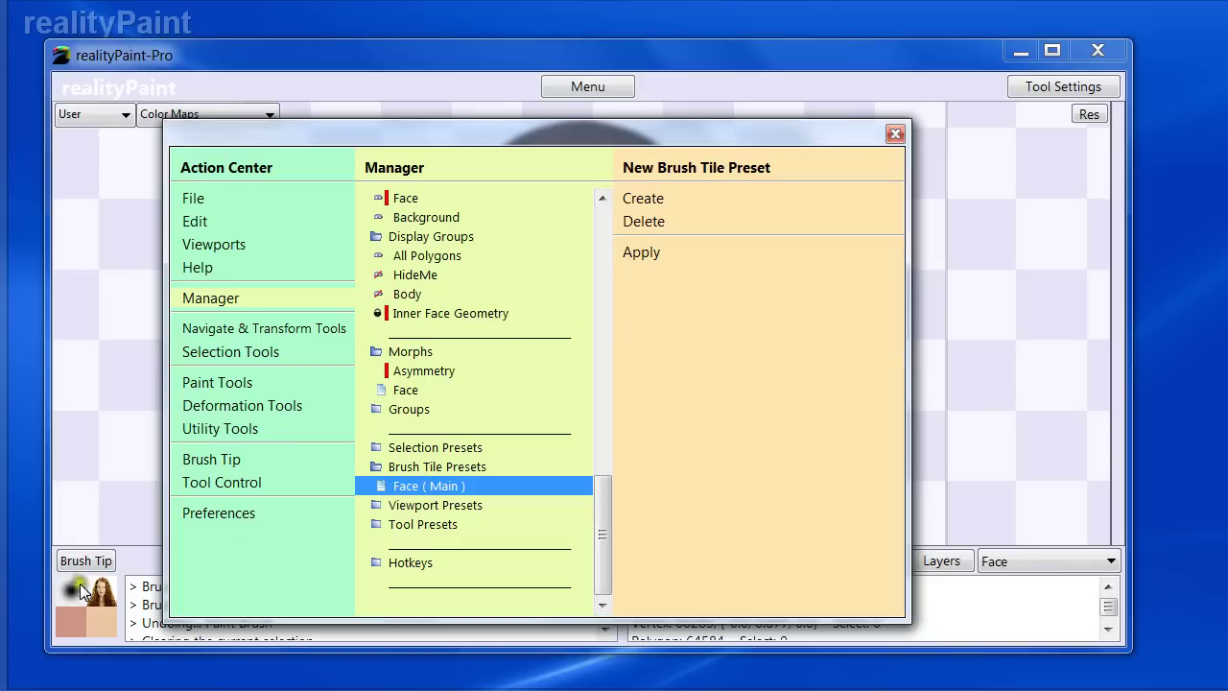
- Show the brush tile view and move the brush image slightly down on the head with Brush Tile Setup
{"action": "key", "text": "Escape"}
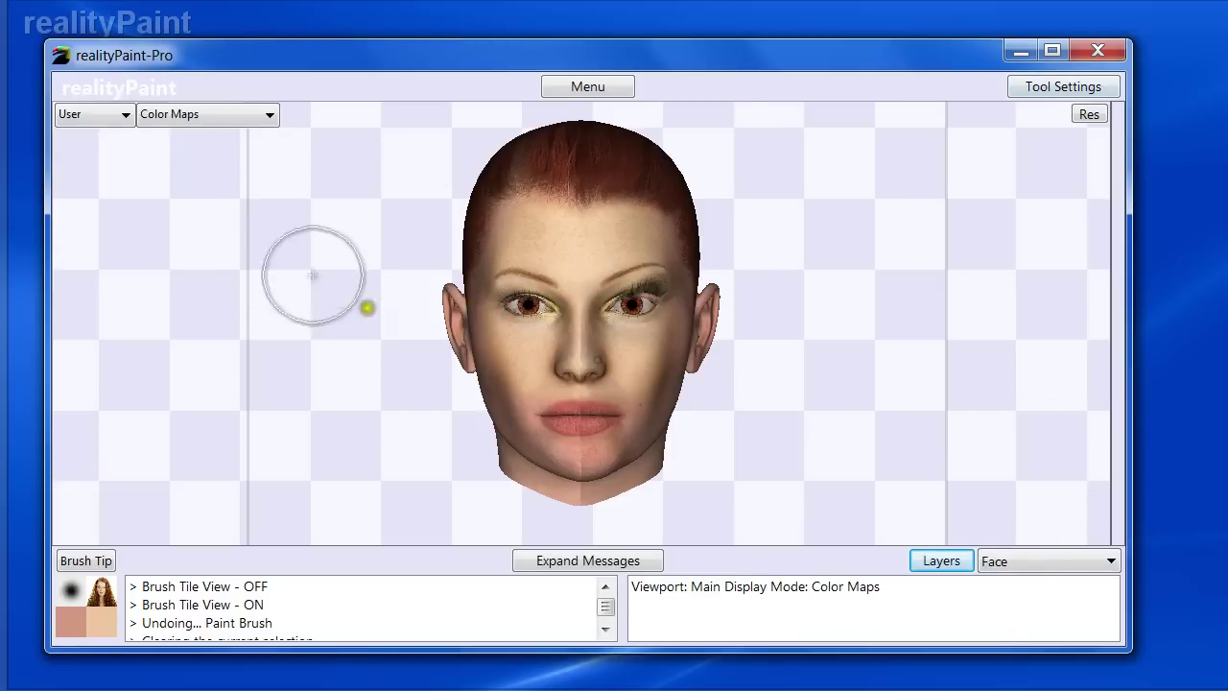
{"action": "key", "text": "v"}
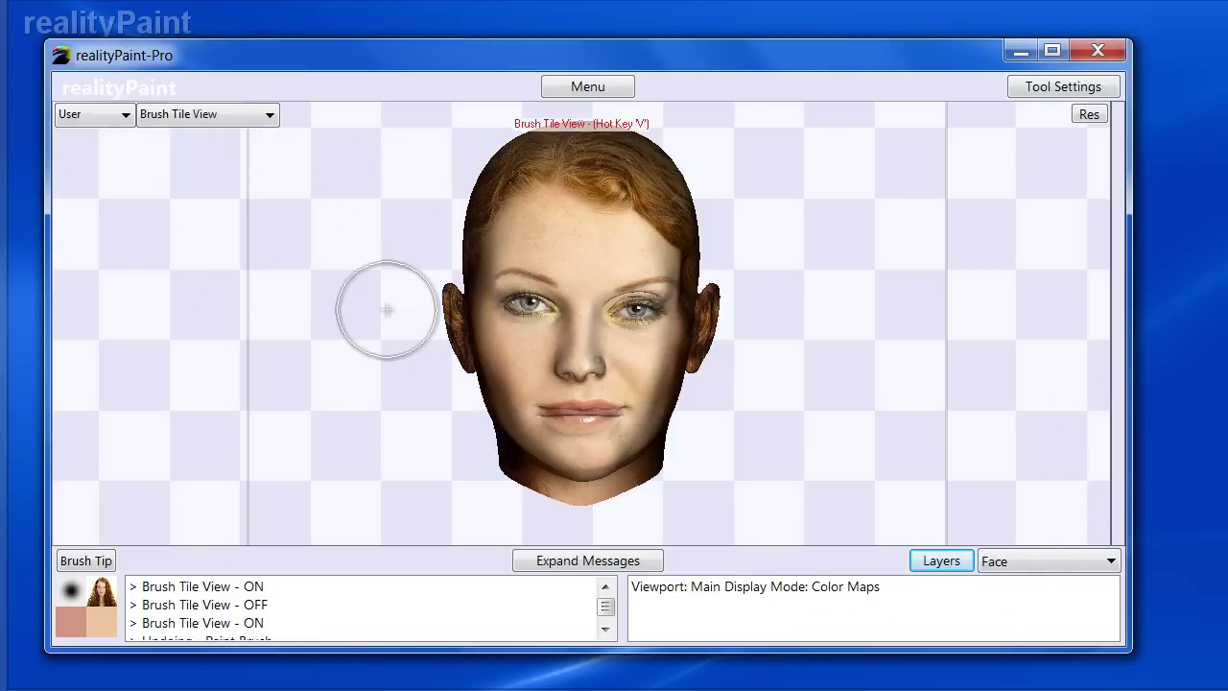
{"action": "key", "text": "space"}
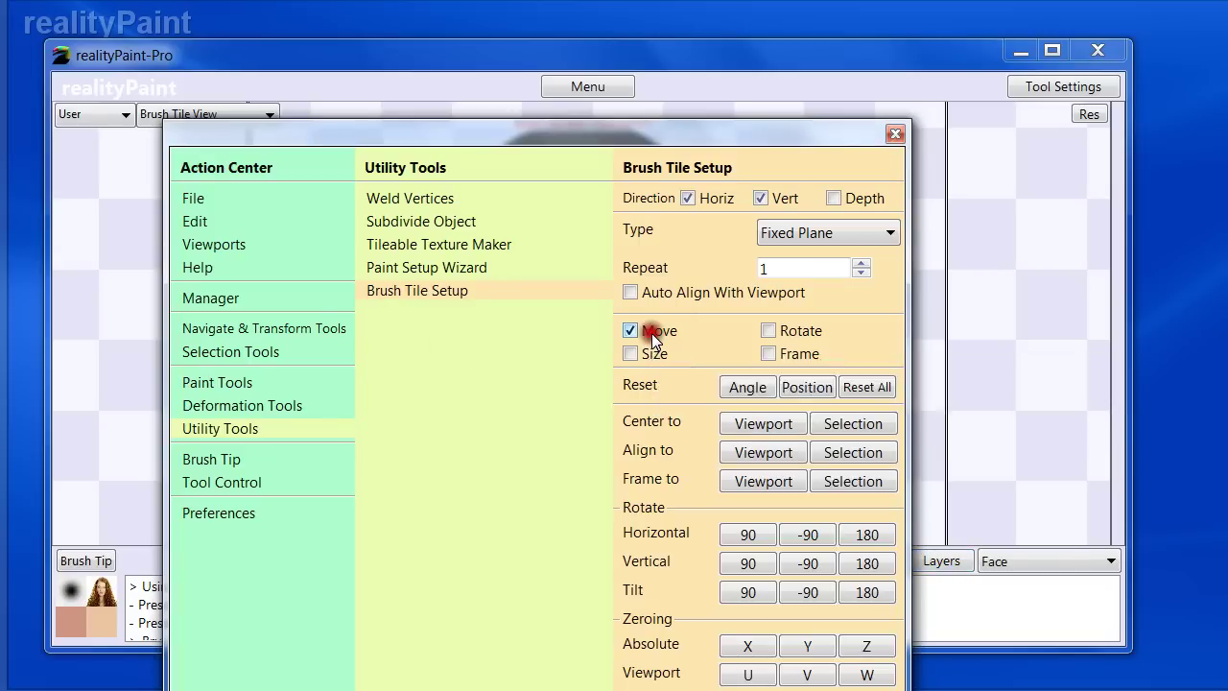
{"action": "key", "text": "space"}
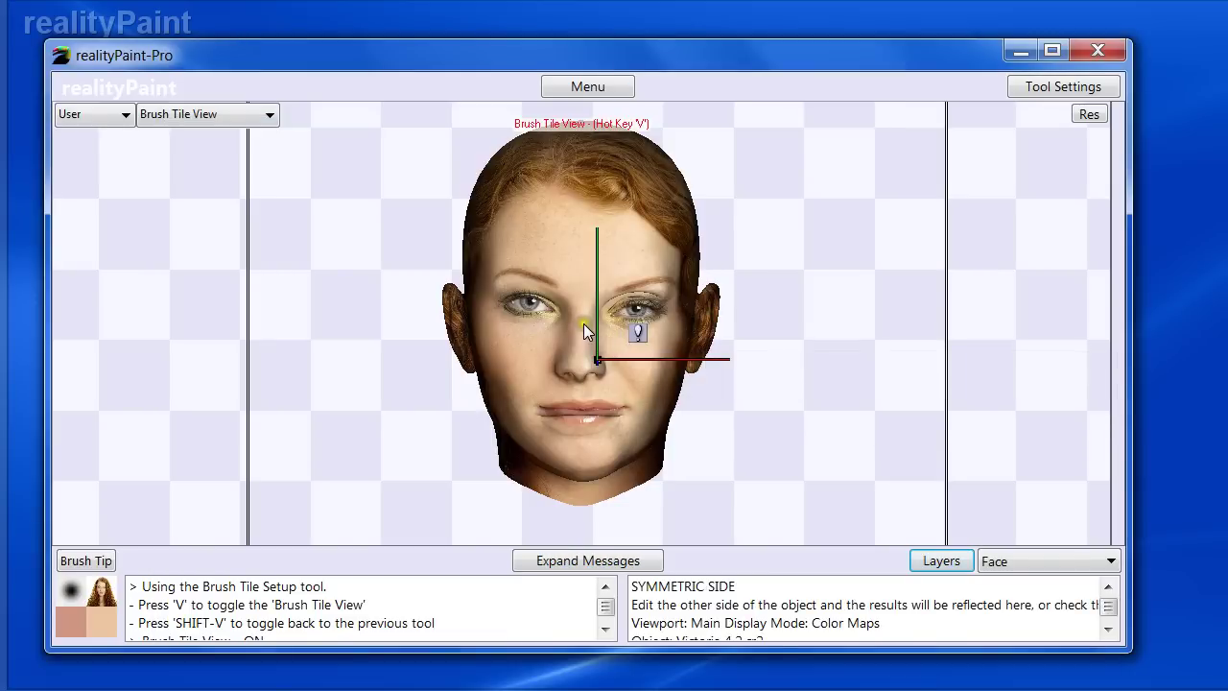
{"action": "left_click_drag", "start_coordinate": [584, 324], "coordinate": [583, 332]}
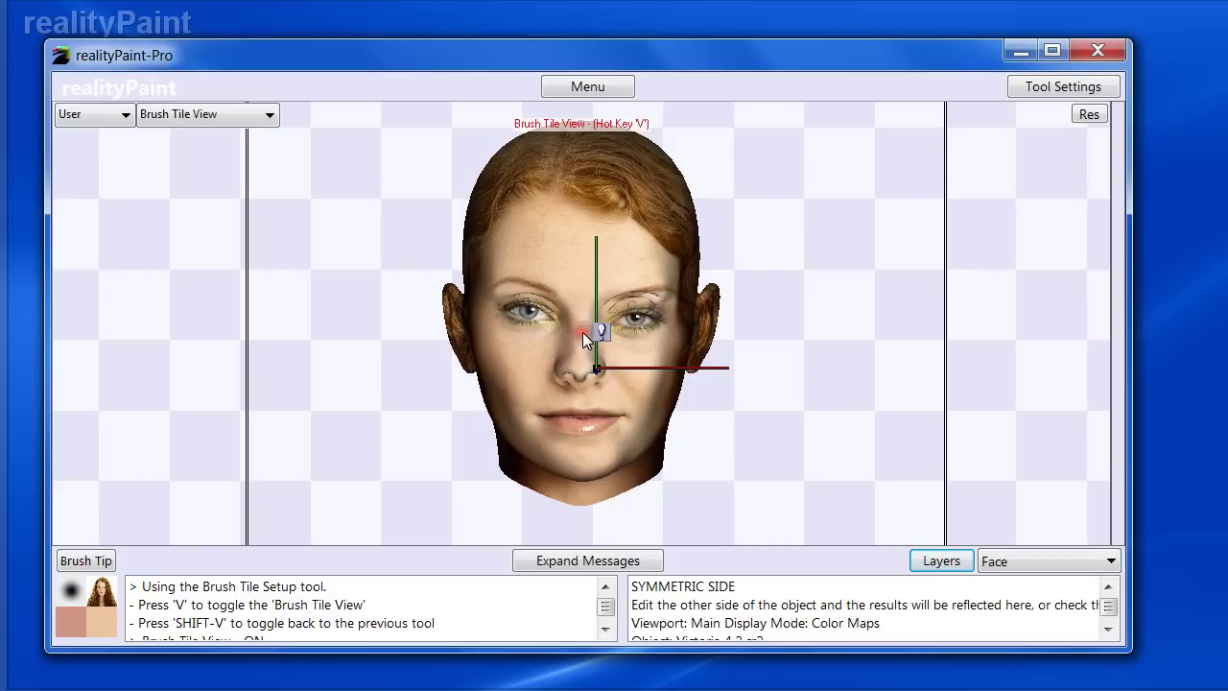
- Set Brush Tile Setup to Rotate in the Tilt direction and tilt the brush image to line up its lips with the model's mouth
{"action": "key", "text": "z"}
{"action": "left_click_drag", "start_coordinate": [490, 360], "coordinate": [648, 470]}
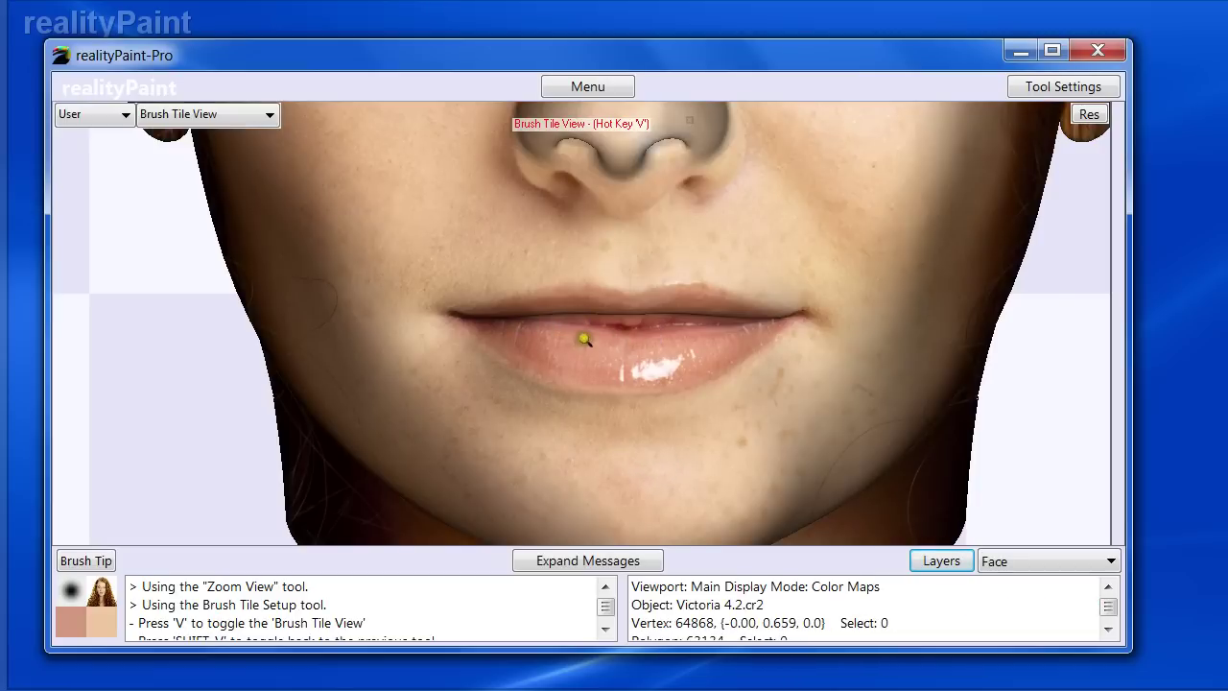
{"action": "right_click", "coordinate": [733, 235]}
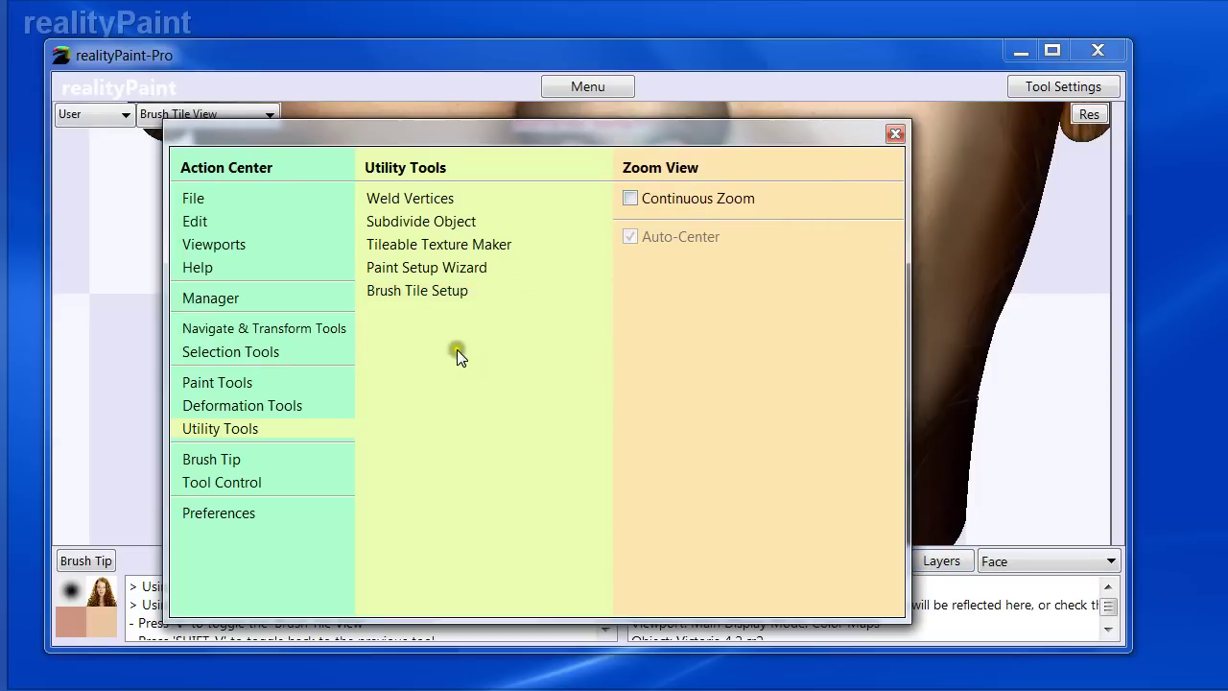
{"action": "mouse_move", "coordinate": [538, 290]}
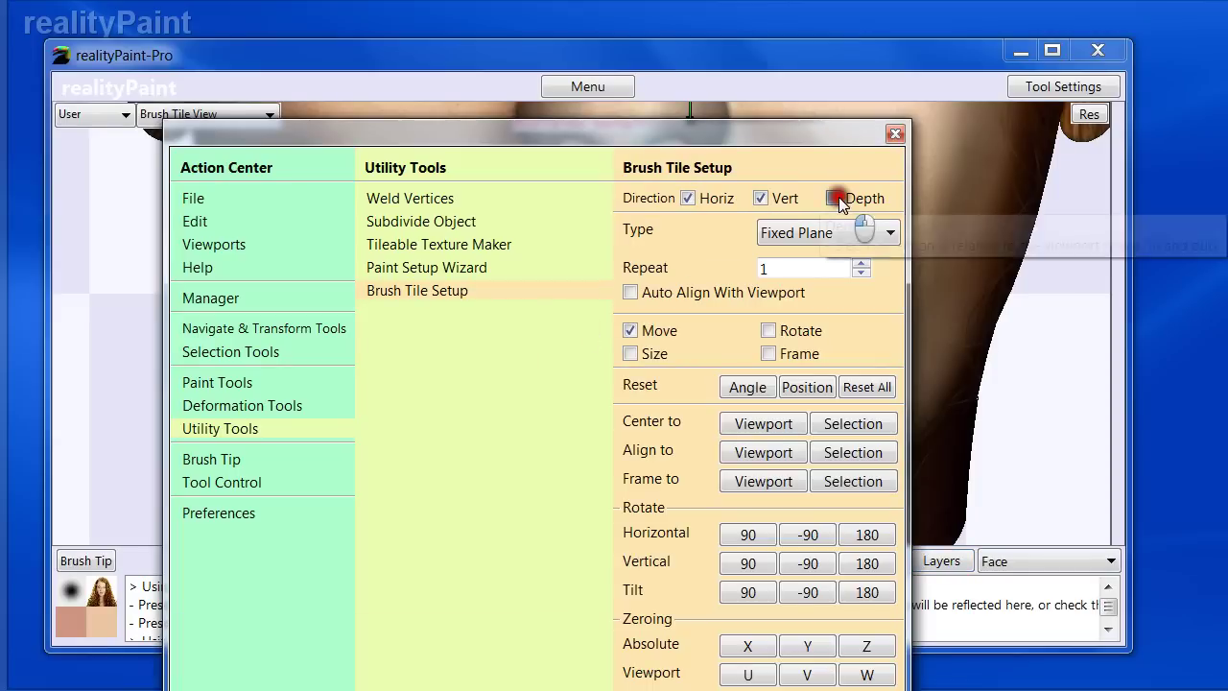
{"action": "left_click", "coordinate": [834, 198]}
{"action": "left_click", "coordinate": [795, 332]}
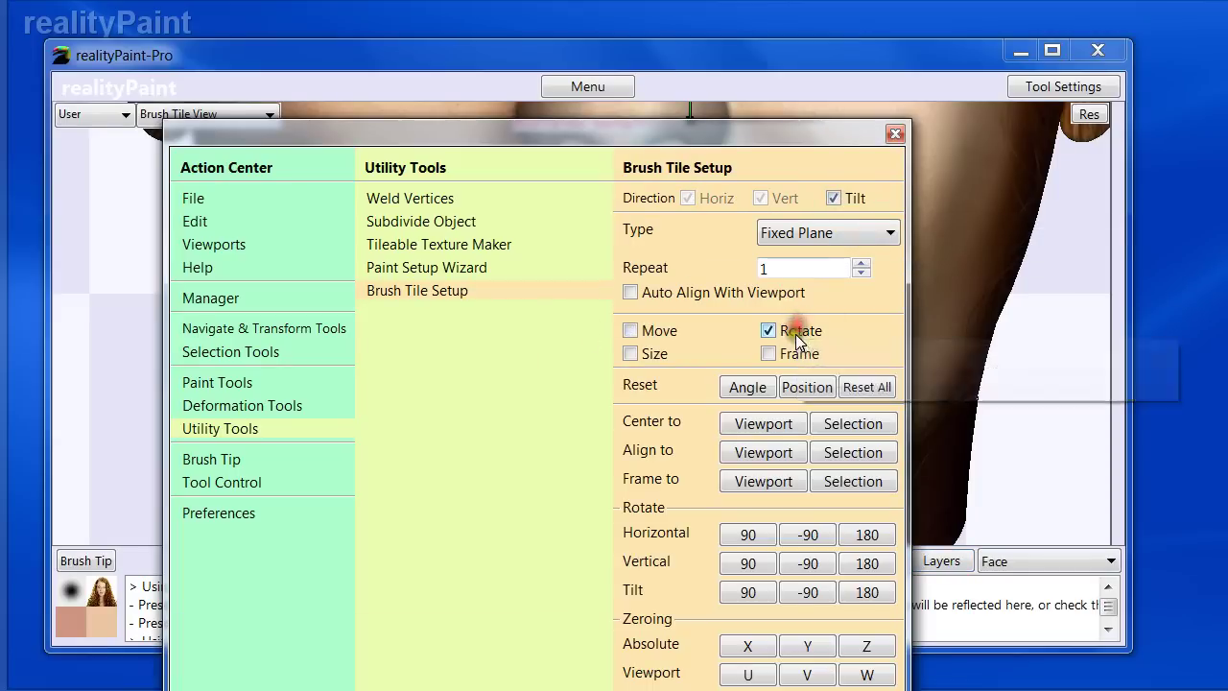
{"action": "key", "text": "Escape"}
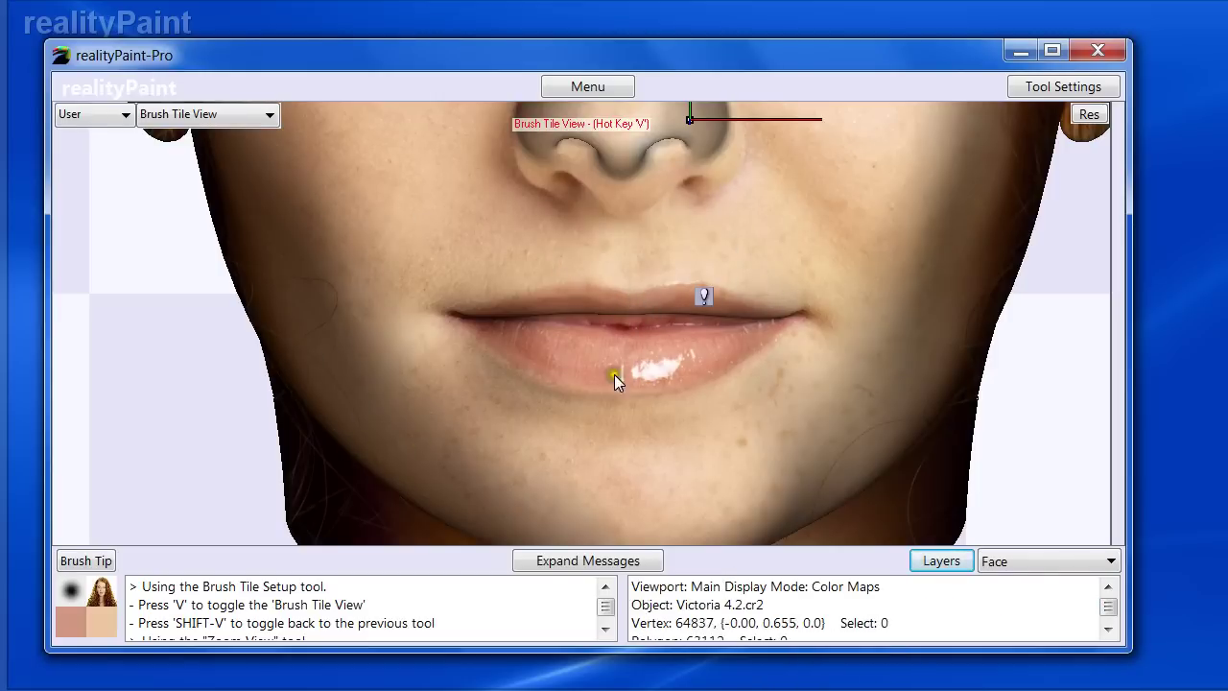
{"action": "left_click", "coordinate": [620, 317]}
{"action": "mouse_move", "coordinate": [626, 330]}
{"action": "left_mouse_down"}
{"action": "mouse_move", "coordinate": [633, 321]}
{"action": "mouse_move", "coordinate": [610, 315]}
{"action": "left_mouse_up"}
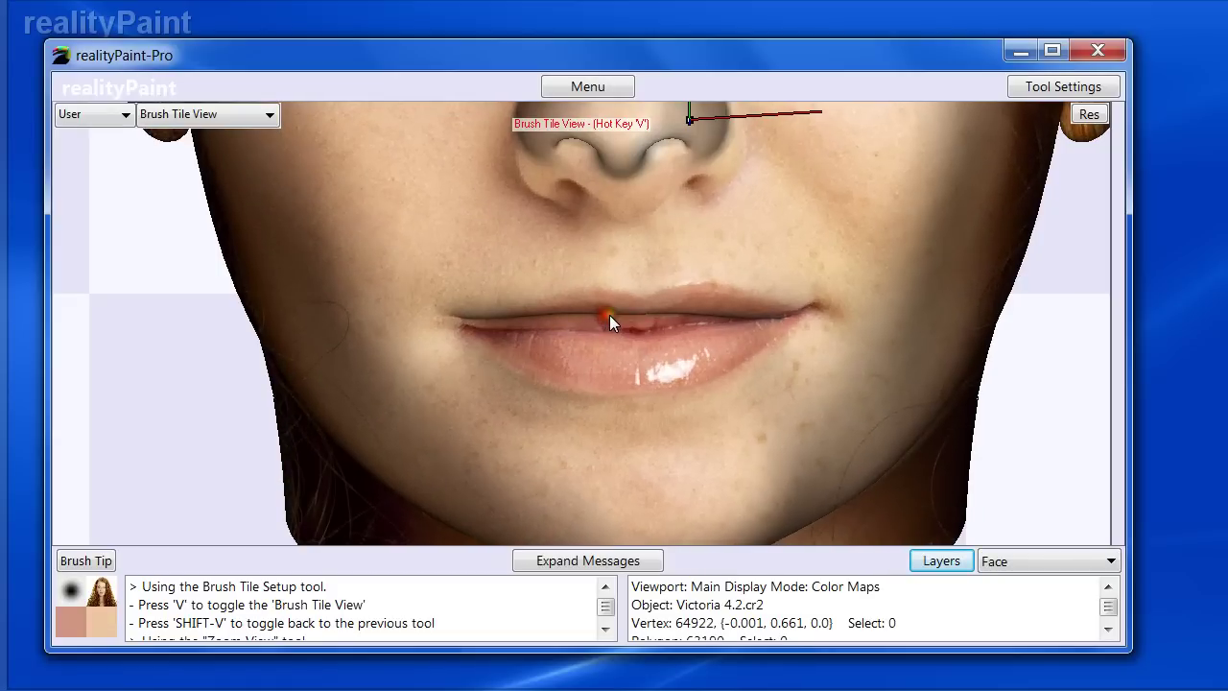
{"action": "left_click", "coordinate": [608, 321]}
- Switch the brush tile setup to Move, try shifting the brush image over the lips, and undo the shift
{"action": "right_click", "coordinate": [611, 322]}
{"action": "left_click", "coordinate": [635, 324]}
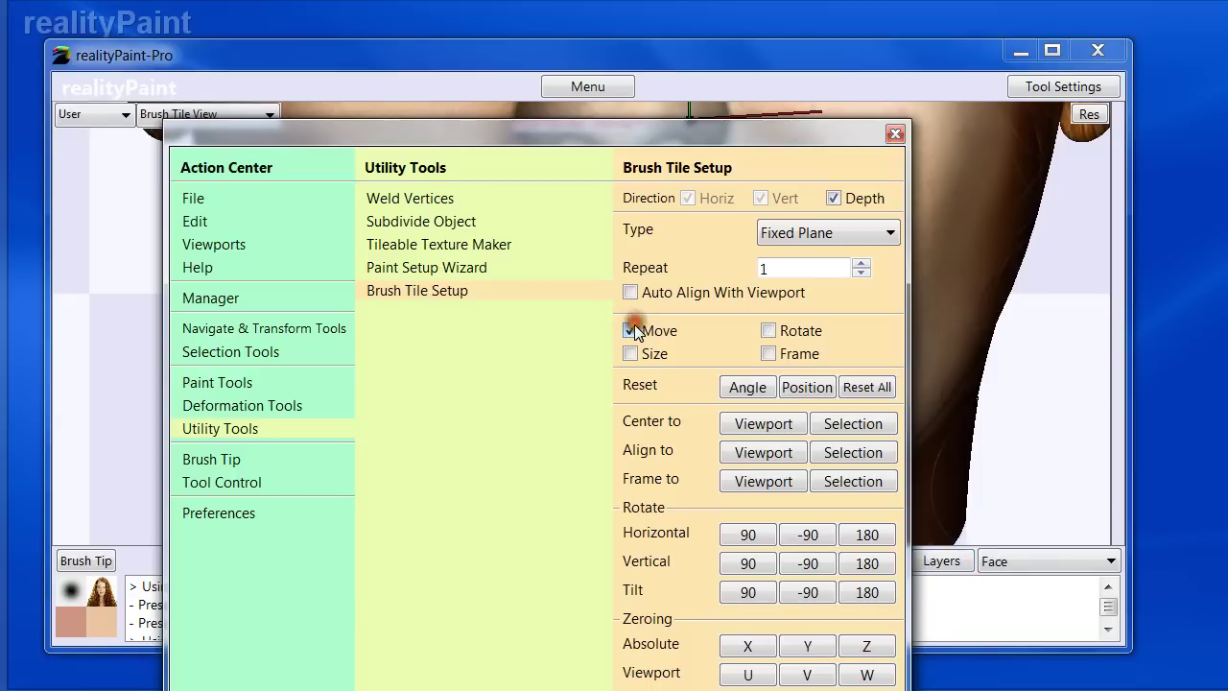
{"action": "right_click", "coordinate": [634, 325]}
{"action": "left_click_drag", "start_coordinate": [629, 326], "coordinate": [620, 326]}
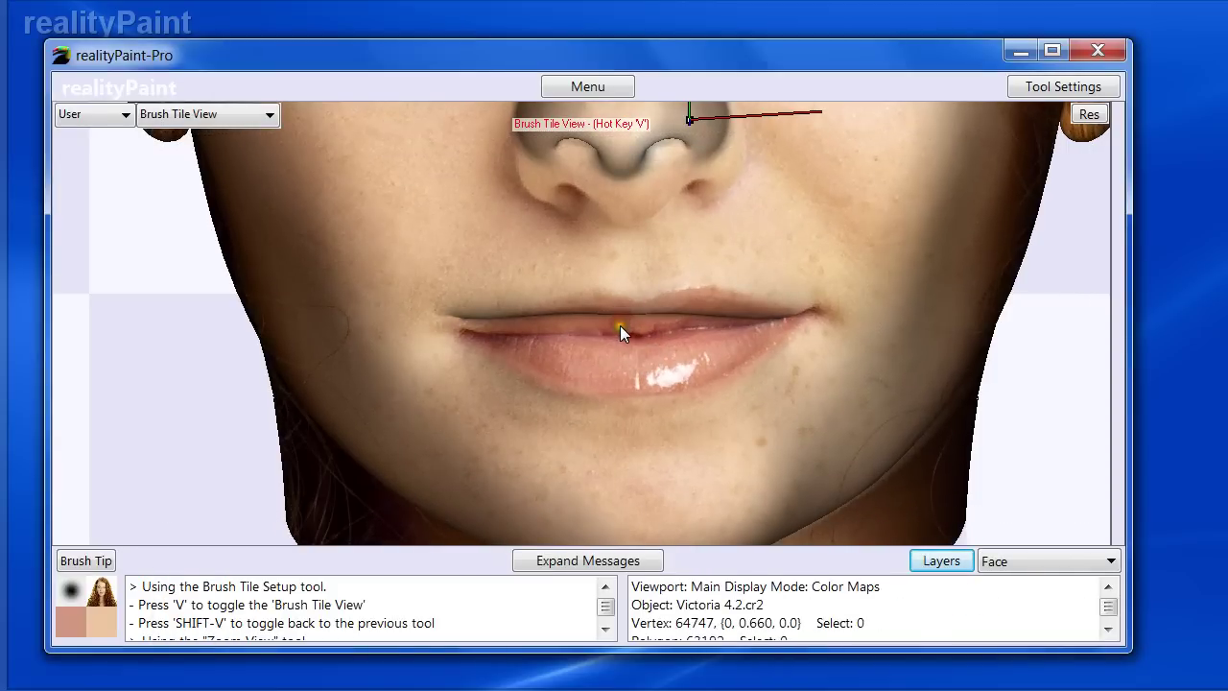
{"action": "key", "text": "ctrl+z"}
- Change the movement direction from Depth to Horiz and Vert, and shift the brush image slightly up over the model's lips
{"action": "right_click", "coordinate": [670, 290]}
{"action": "left_click", "coordinate": [837, 197]}
{"action": "left_click", "coordinate": [834, 198]}
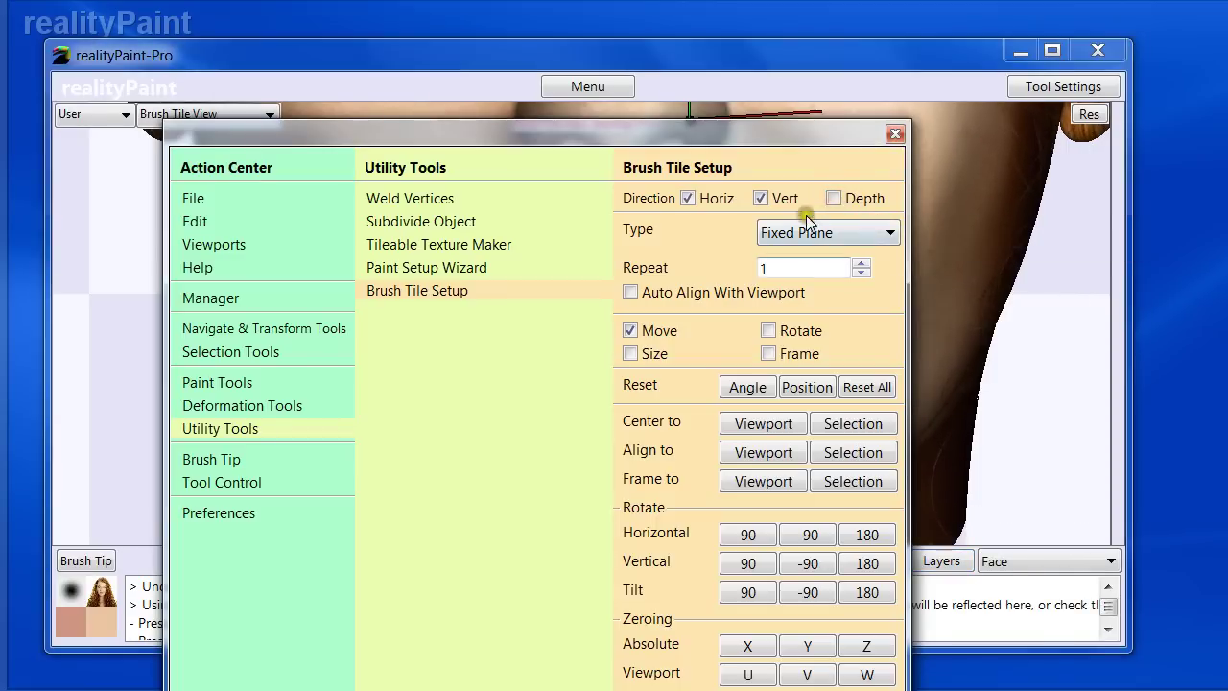
{"action": "key", "text": "v"}
{"action": "left_click_drag", "start_coordinate": [606, 357], "coordinate": [603, 343]}
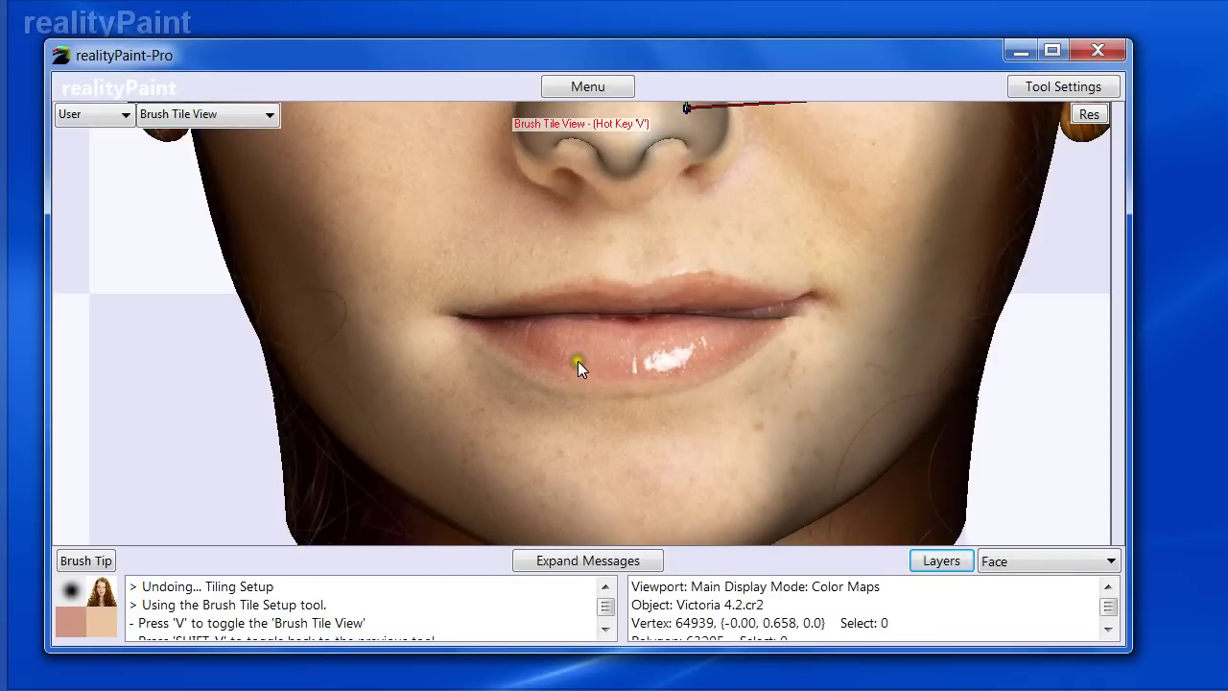
- Switch the brush tile setup to Size and slightly resize the brush image around the mouth
{"action": "right_click", "coordinate": [578, 361]}
{"action": "left_click", "coordinate": [642, 351]}
{"action": "right_click", "coordinate": [645, 350]}
{"action": "mouse_move", "coordinate": [646, 345]}
{"action": "left_mouse_down"}
{"action": "mouse_move", "coordinate": [660, 285]}
{"action": "mouse_move", "coordinate": [690, 273]}
{"action": "mouse_move", "coordinate": [695, 286]}
{"action": "left_mouse_up"}
- Switch the brush tile setup back to Move and nudge the resized brush image to match the model's lip line
{"action": "right_click", "coordinate": [694, 286]}
{"action": "left_click", "coordinate": [650, 330]}
{"action": "right_click", "coordinate": [651, 330]}
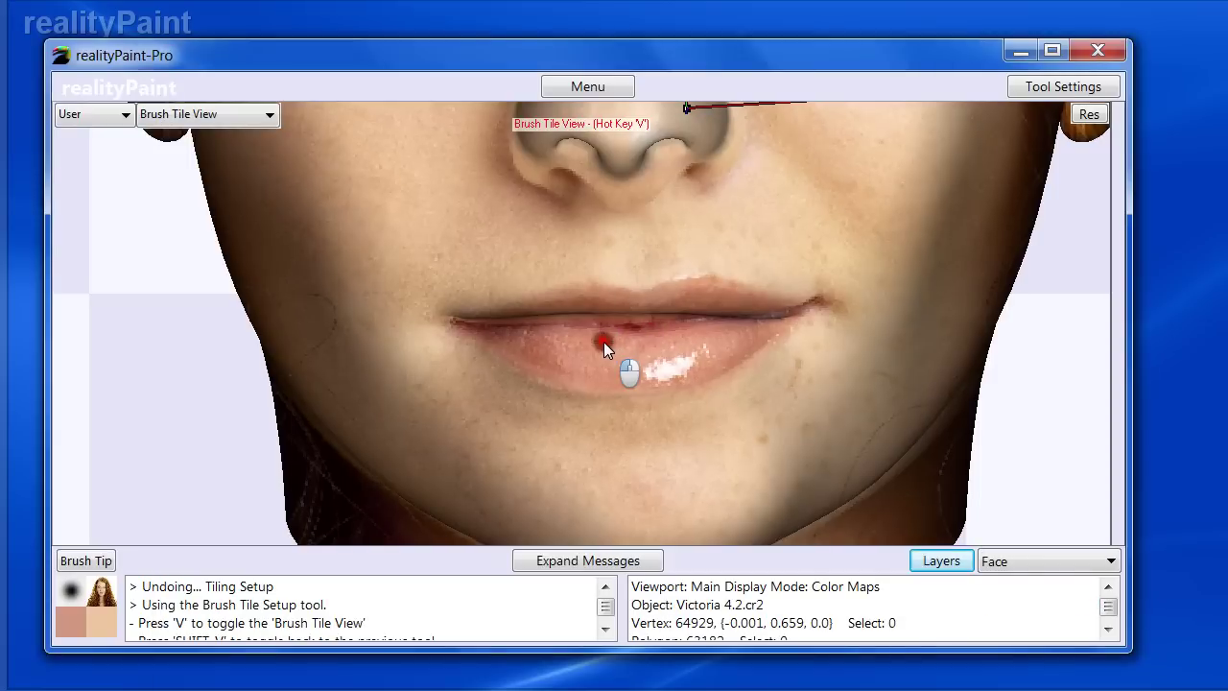
{"action": "left_click_drag", "start_coordinate": [603, 342], "coordinate": [599, 336]}
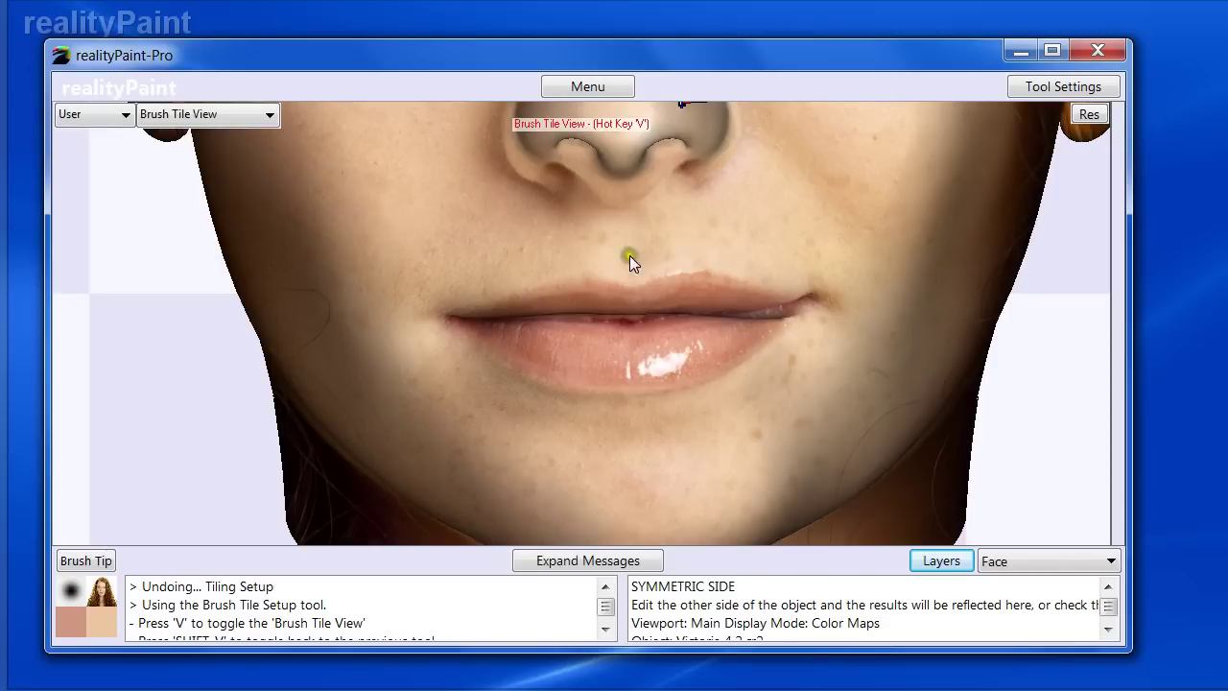
{"action": "left_click_drag", "start_coordinate": [585, 343], "coordinate": [586, 337]}
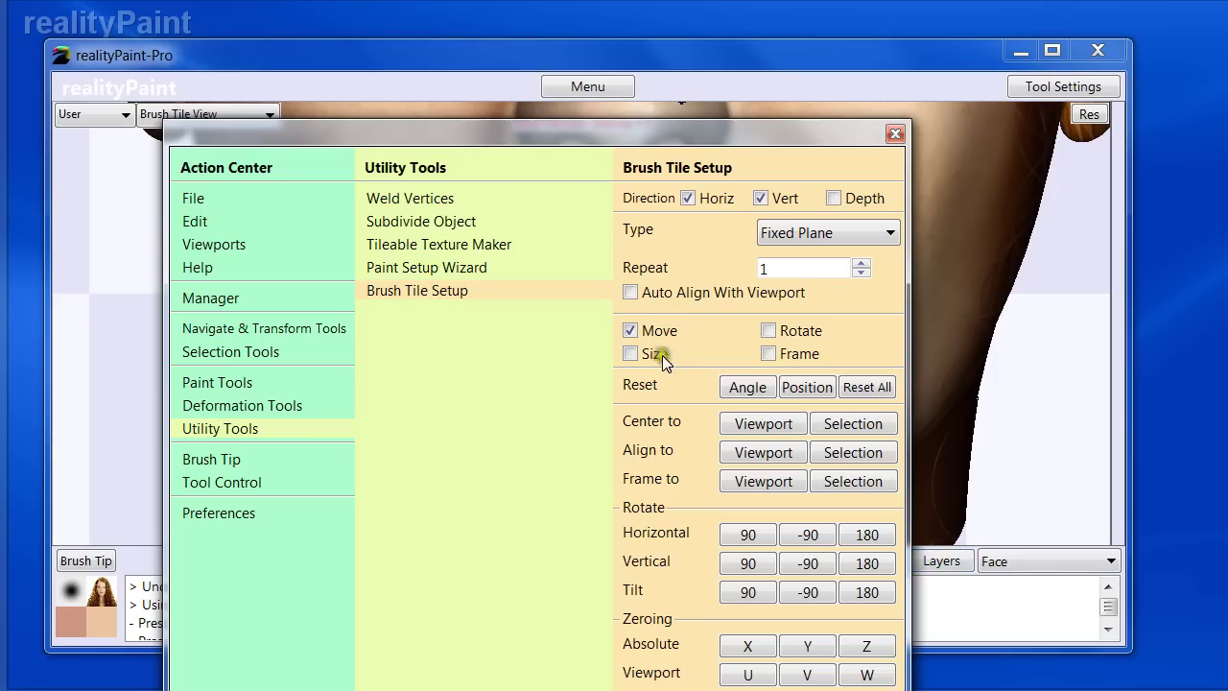
- Fine-tune the brush image's size once more and reposition it so its lip line and corner fit the model's mouth
{"action": "left_click", "coordinate": [652, 350]}
{"action": "left_click_drag", "start_coordinate": [599, 345], "coordinate": [594, 275]}
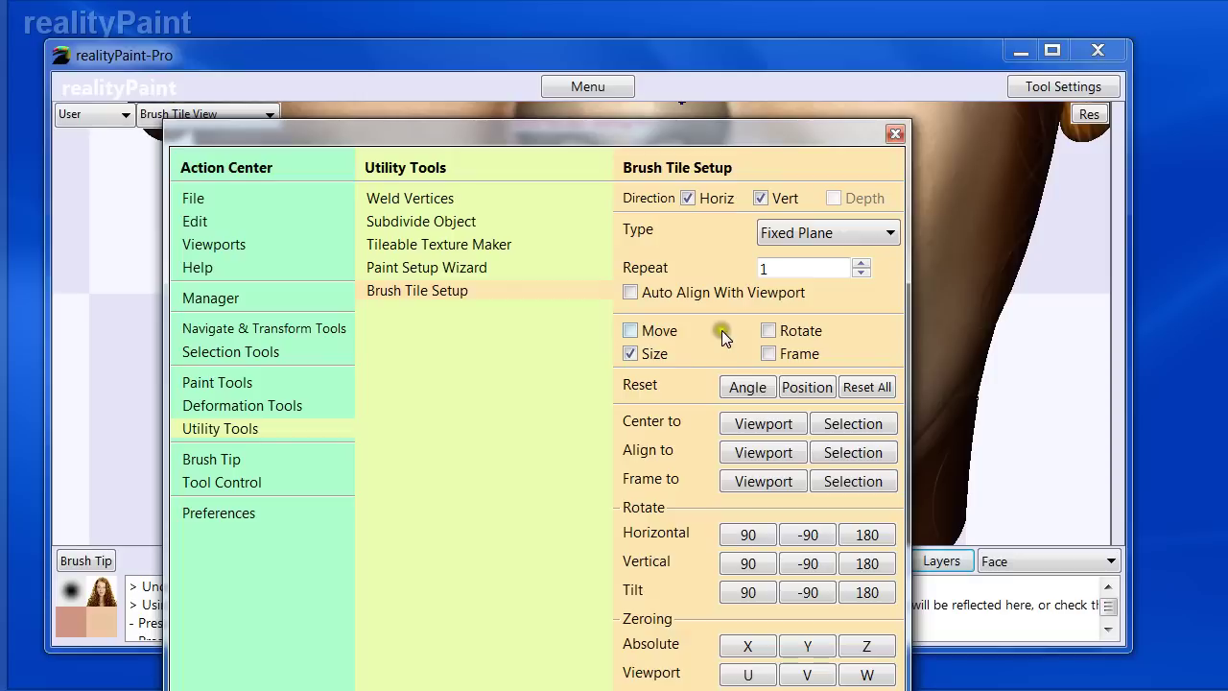
{"action": "left_click", "coordinate": [637, 329]}
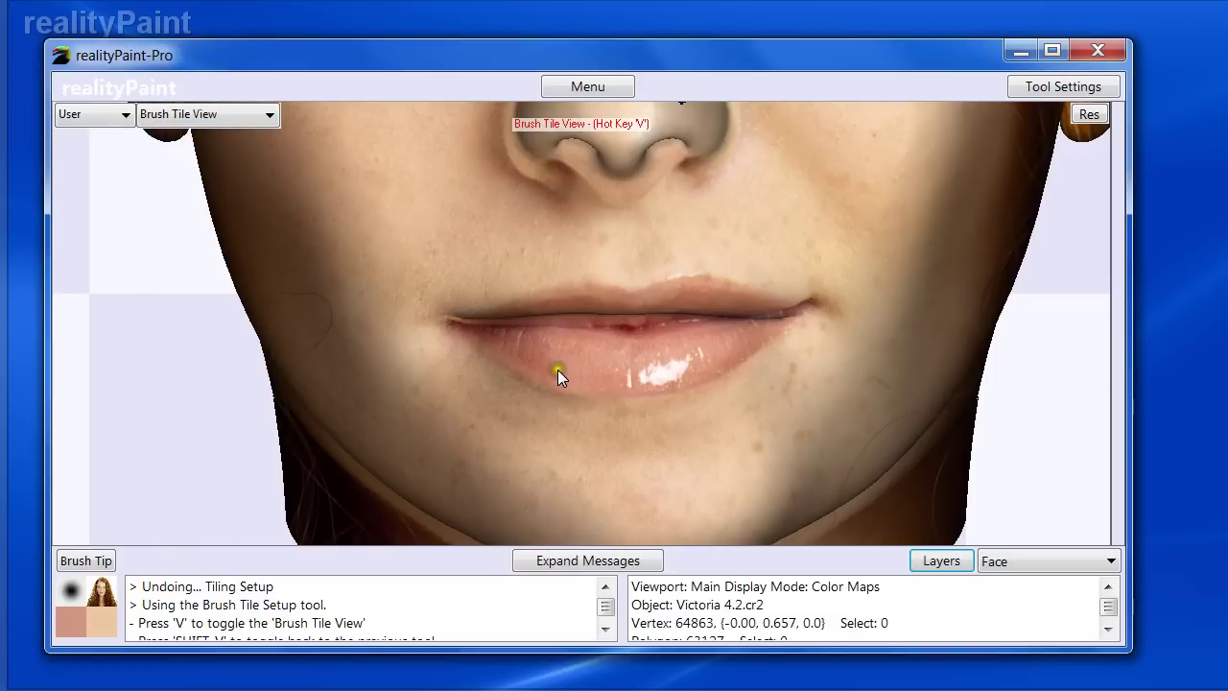
{"action": "left_click_drag", "start_coordinate": [572, 360], "coordinate": [564, 355]}
{"action": "left_click", "coordinate": [564, 355]}
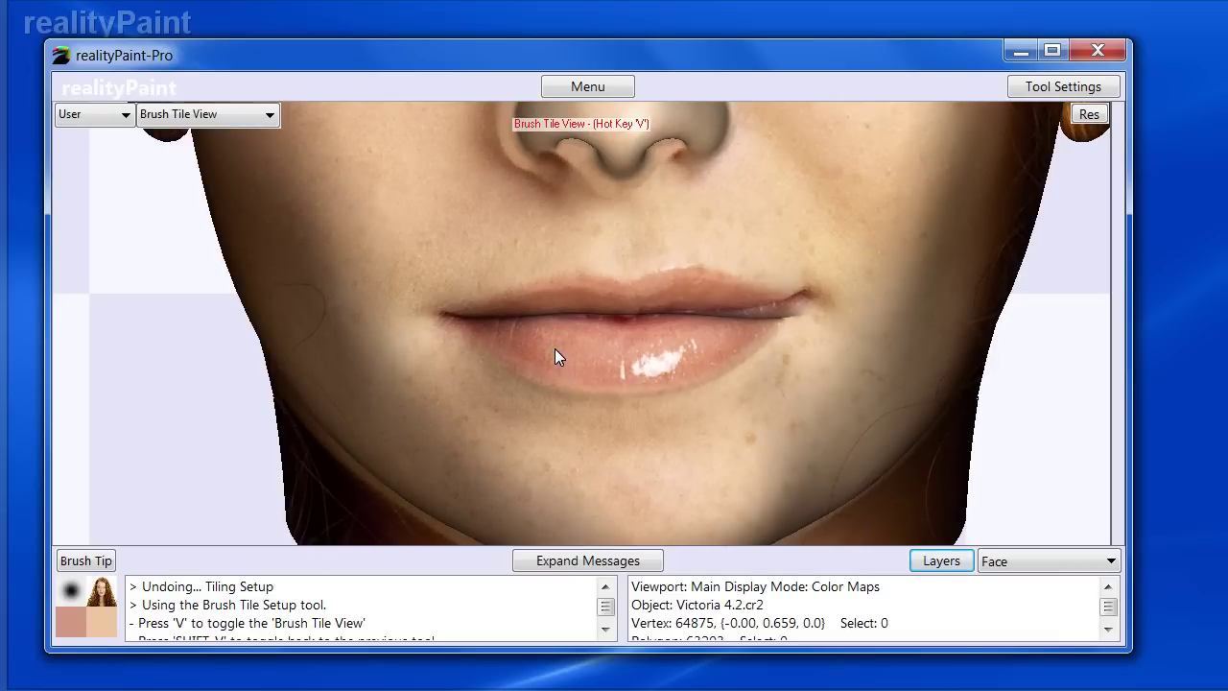
{"action": "key", "text": "space"}
{"action": "key", "text": "space"}
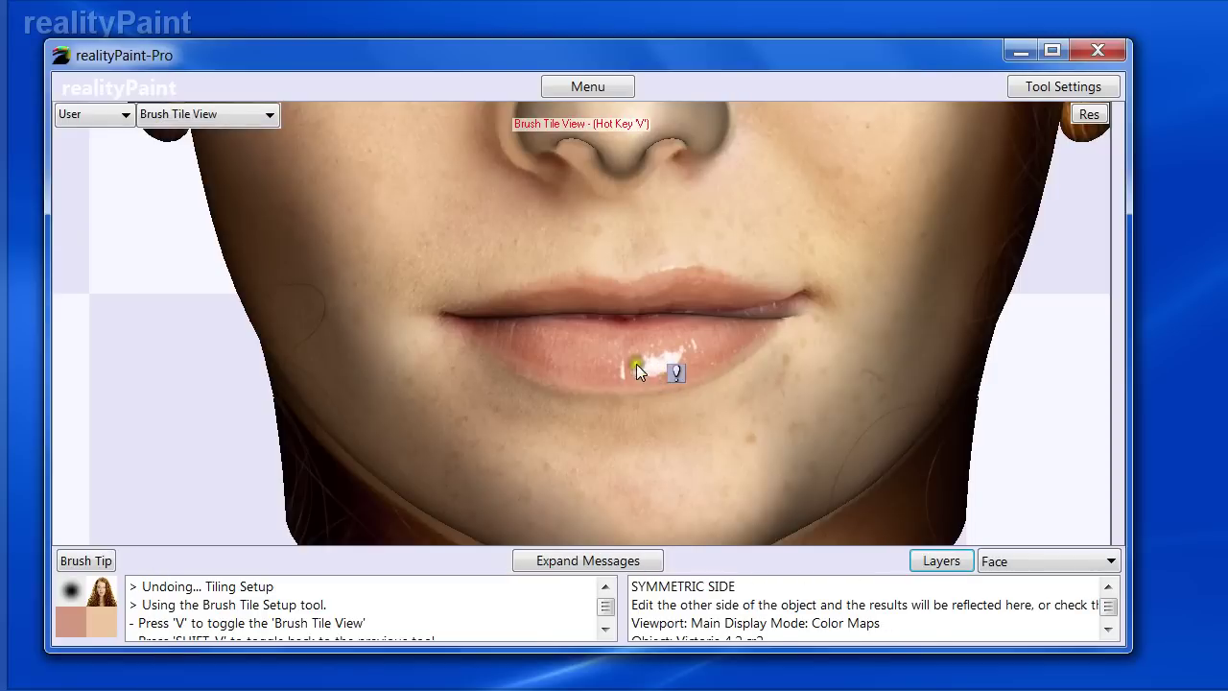
- Activate the Paint Brush, hide the brush tile view, and paint the reference photo symmetrically over the lips, surrounding skin, chin and lower cheeks
{"action": "key", "text": "space"}
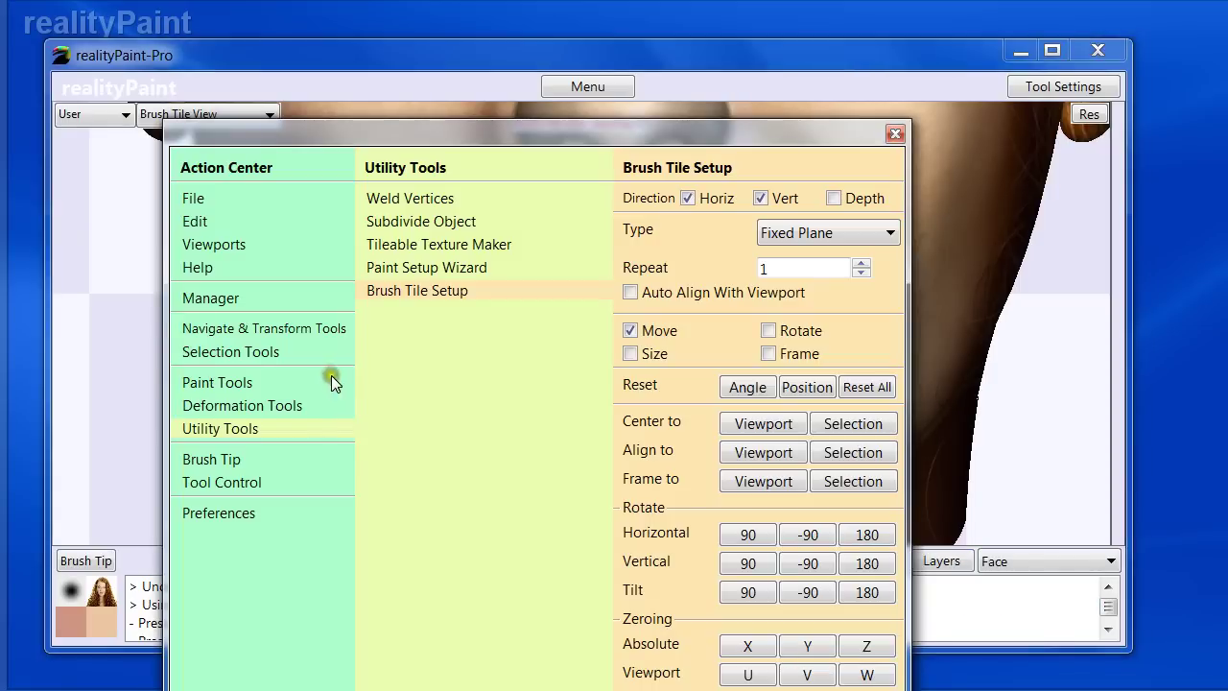
{"action": "left_click", "coordinate": [235, 384]}
{"action": "left_click", "coordinate": [405, 198]}
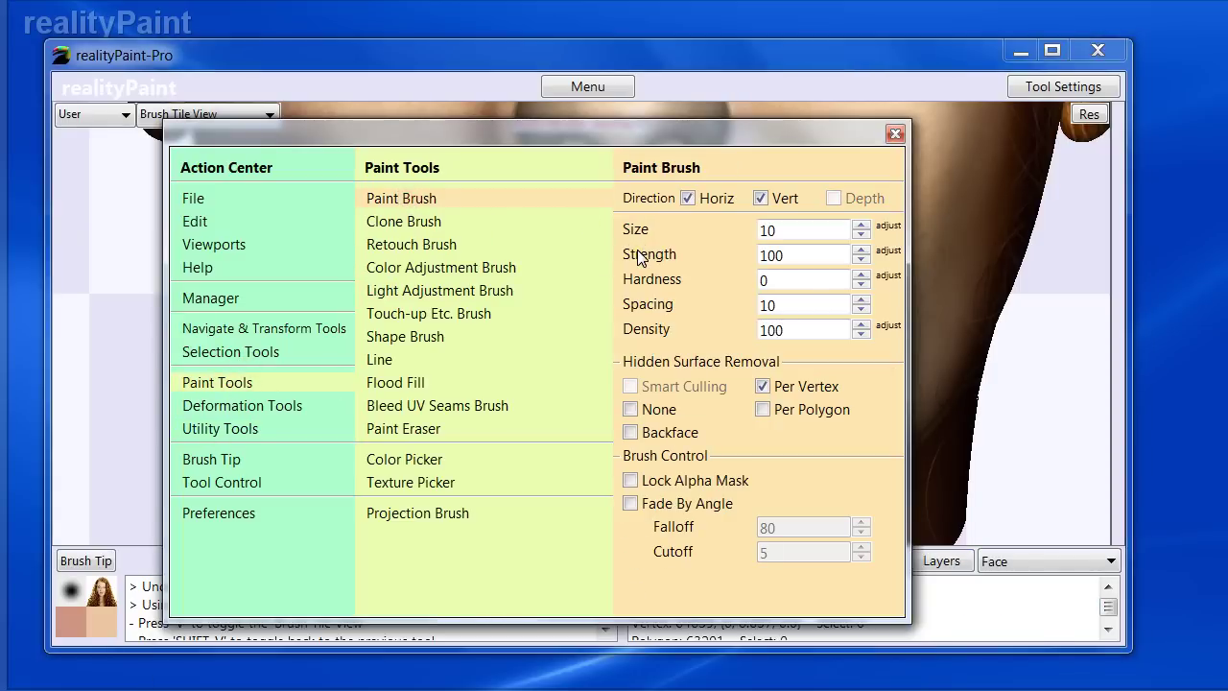
{"action": "key", "text": "v"}
{"action": "key", "text": "Escape"}
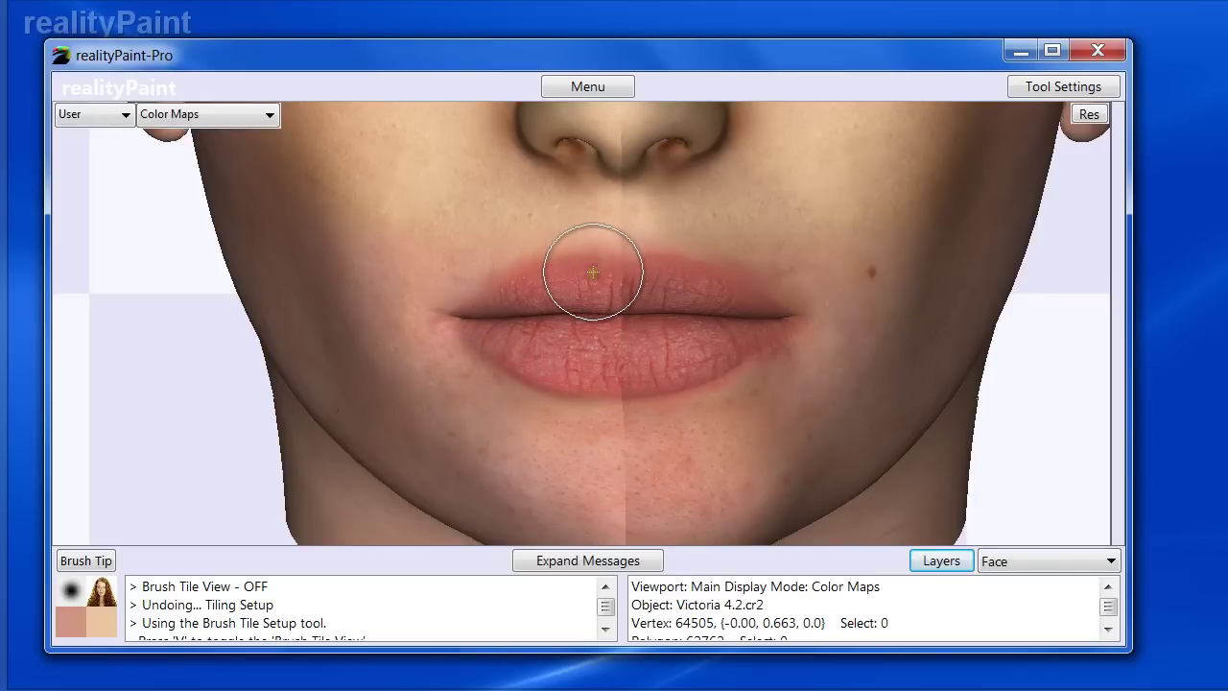
{"action": "mouse_move", "coordinate": [593, 274]}
{"action": "left_mouse_down"}
{"action": "mouse_move", "coordinate": [586, 365]}
{"action": "mouse_move", "coordinate": [579, 260]}
{"action": "mouse_move", "coordinate": [472, 295]}
{"action": "mouse_move", "coordinate": [471, 342]}
{"action": "mouse_move", "coordinate": [526, 260]}
{"action": "mouse_move", "coordinate": [563, 359]}
{"action": "mouse_move", "coordinate": [584, 255]}
{"action": "mouse_move", "coordinate": [488, 252]}
{"action": "mouse_move", "coordinate": [419, 277]}
{"action": "mouse_move", "coordinate": [587, 399]}
{"action": "mouse_move", "coordinate": [474, 347]}
{"action": "mouse_move", "coordinate": [370, 219]}
{"action": "mouse_move", "coordinate": [375, 211]}
{"action": "mouse_move", "coordinate": [562, 403]}
{"action": "mouse_move", "coordinate": [589, 272]}
{"action": "left_mouse_up"}
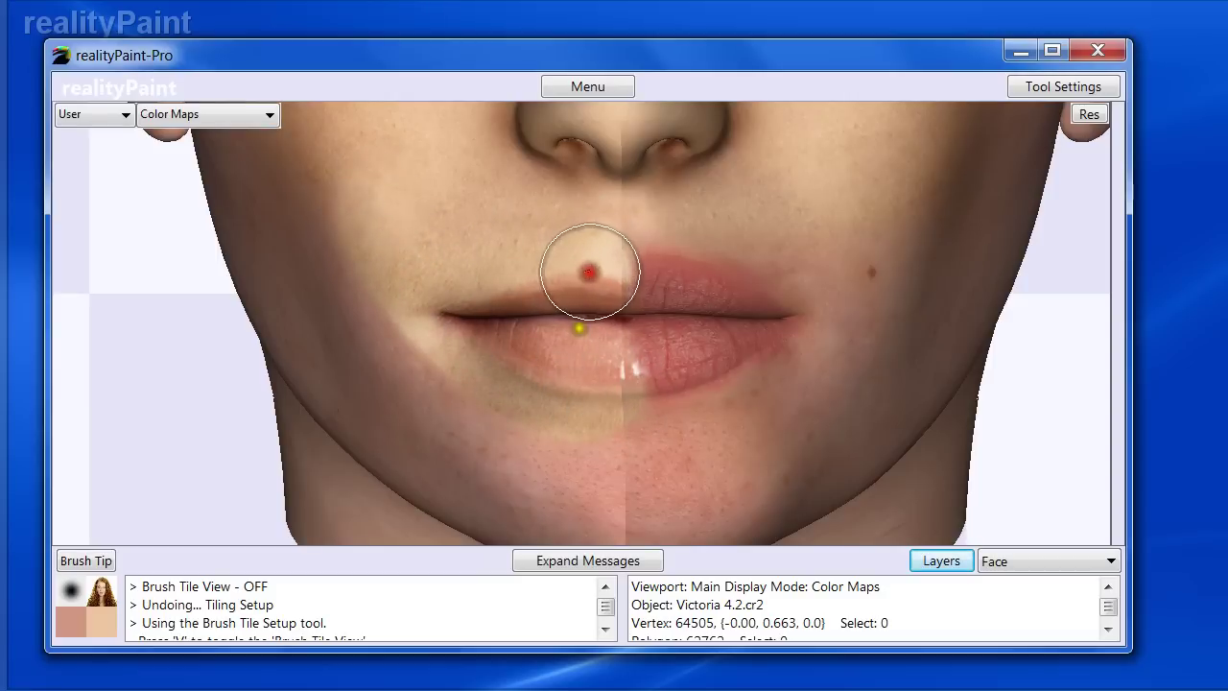
{"action": "mouse_move", "coordinate": [481, 381]}
{"action": "left_mouse_down"}
{"action": "mouse_move", "coordinate": [600, 425]}
{"action": "mouse_move", "coordinate": [579, 460]}
{"action": "mouse_move", "coordinate": [644, 462]}
{"action": "mouse_move", "coordinate": [431, 392]}
{"action": "mouse_move", "coordinate": [540, 485]}
{"action": "mouse_move", "coordinate": [661, 482]}
{"action": "mouse_move", "coordinate": [557, 480]}
{"action": "mouse_move", "coordinate": [417, 384]}
{"action": "mouse_move", "coordinate": [359, 263]}
{"action": "mouse_move", "coordinate": [527, 447]}
{"action": "mouse_move", "coordinate": [332, 220]}
{"action": "mouse_move", "coordinate": [312, 178]}
{"action": "left_mouse_up"}
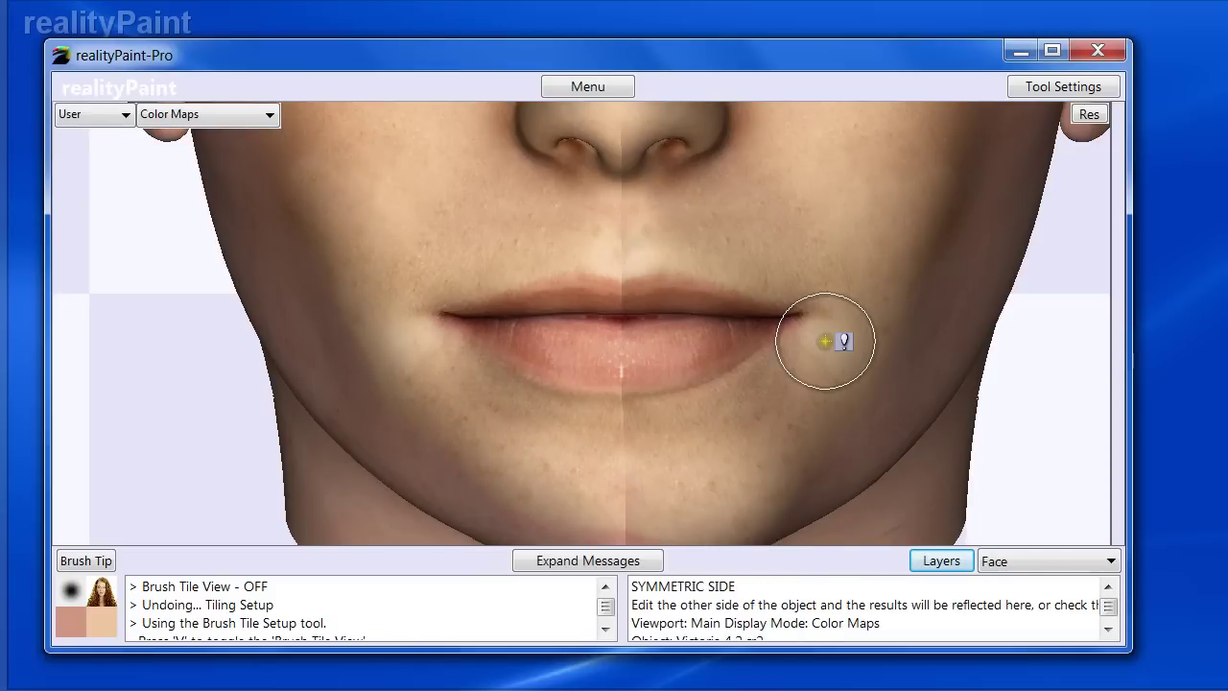
- Inspect the painted face from the front and the side, and compare its cheek edge with the reference photo in IrfanView
{"action": "key", "text": "z"}
{"action": "left_click_drag", "start_coordinate": [602, 229], "coordinate": [599, 232]}
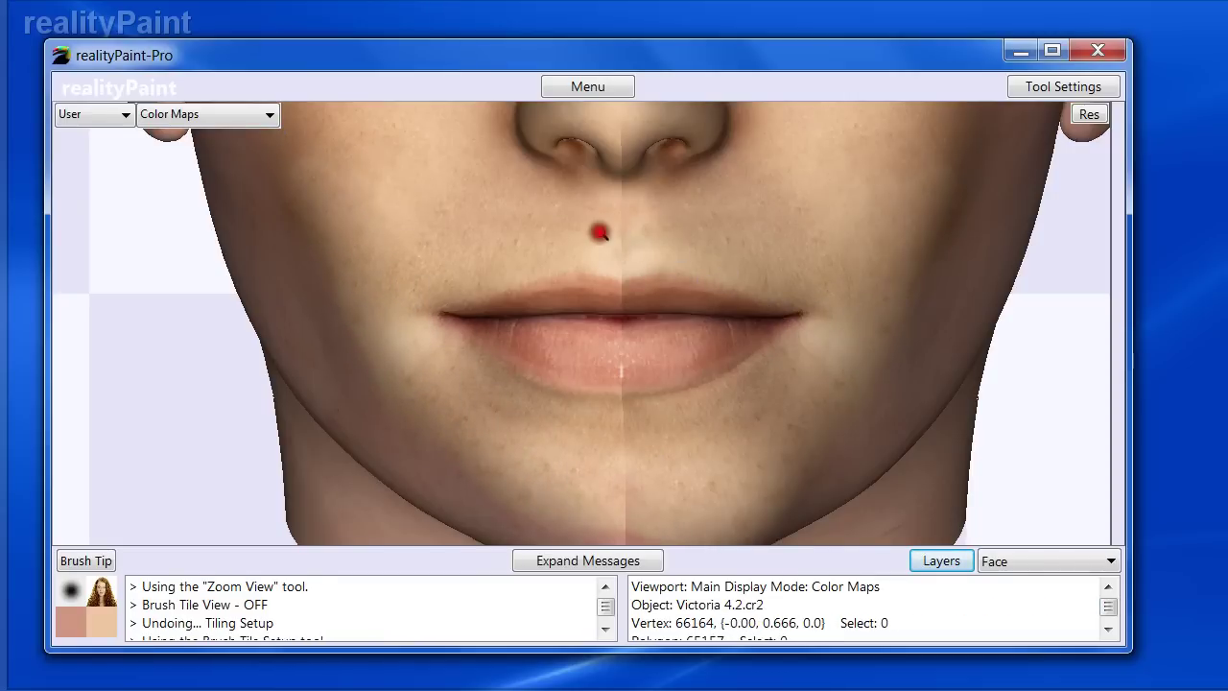
{"action": "scroll", "coordinate": [599, 232], "scroll_direction": "down", "scroll_amount": 4}
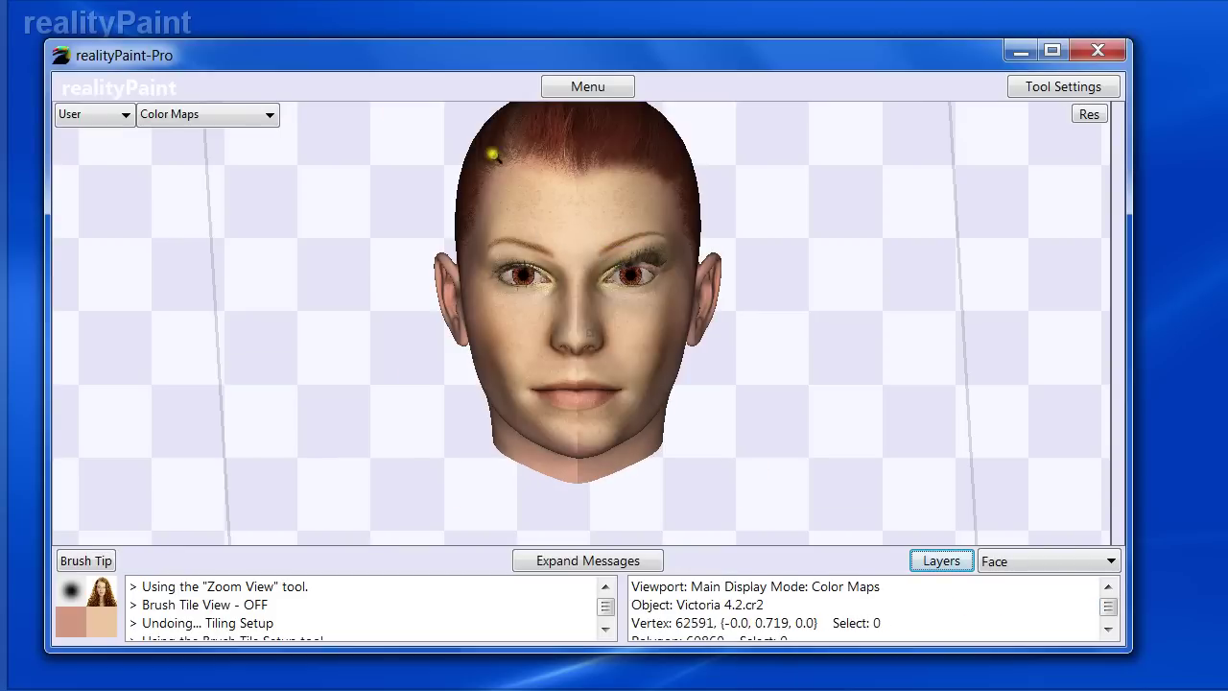
{"action": "left_click_drag", "start_coordinate": [459, 157], "coordinate": [713, 468]}
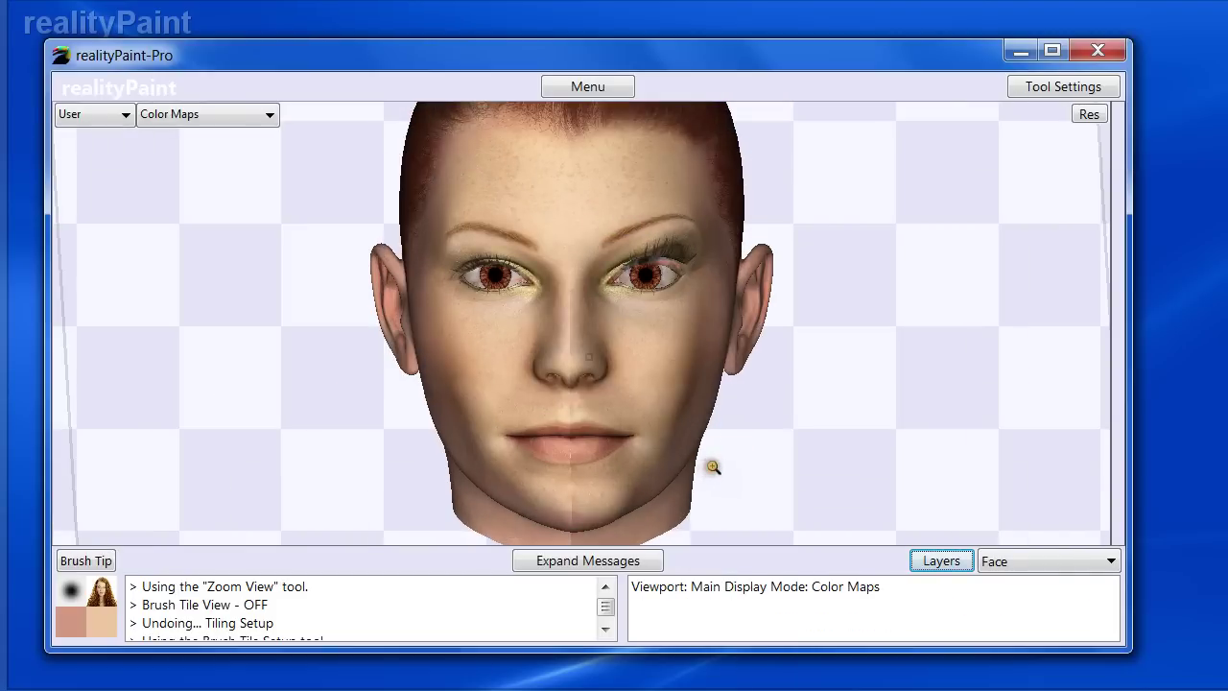
{"action": "key", "text": "r"}
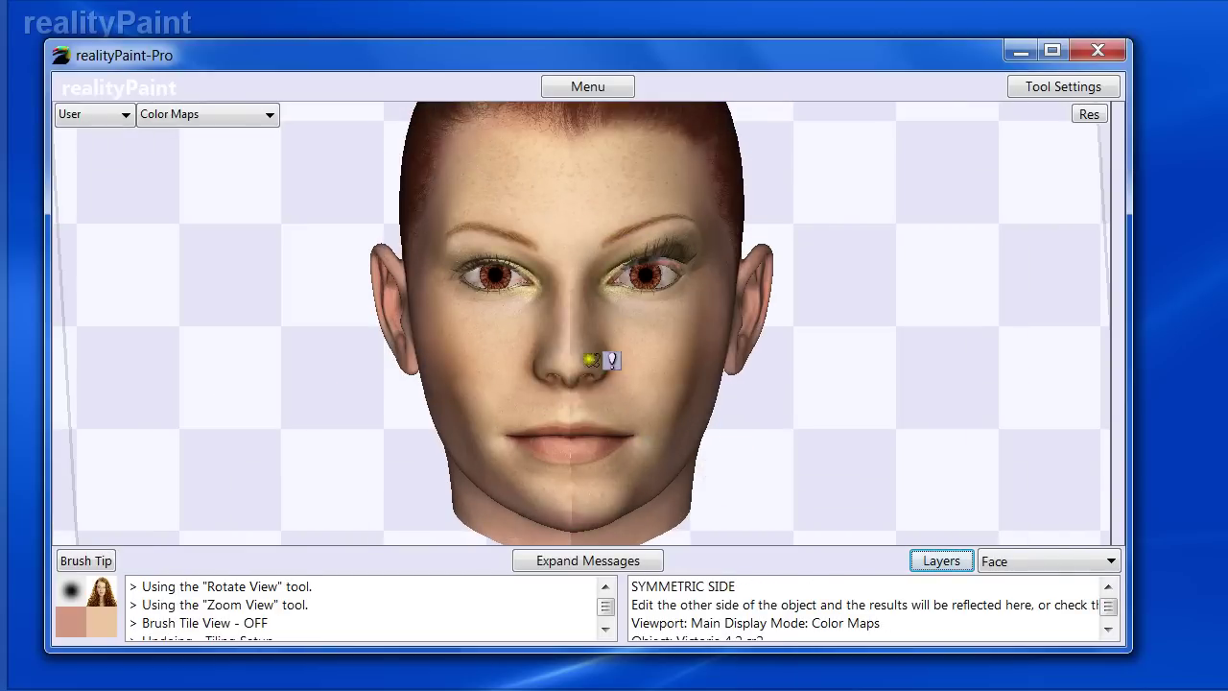
{"action": "left_click_drag", "start_coordinate": [570, 354], "coordinate": [607, 348]}
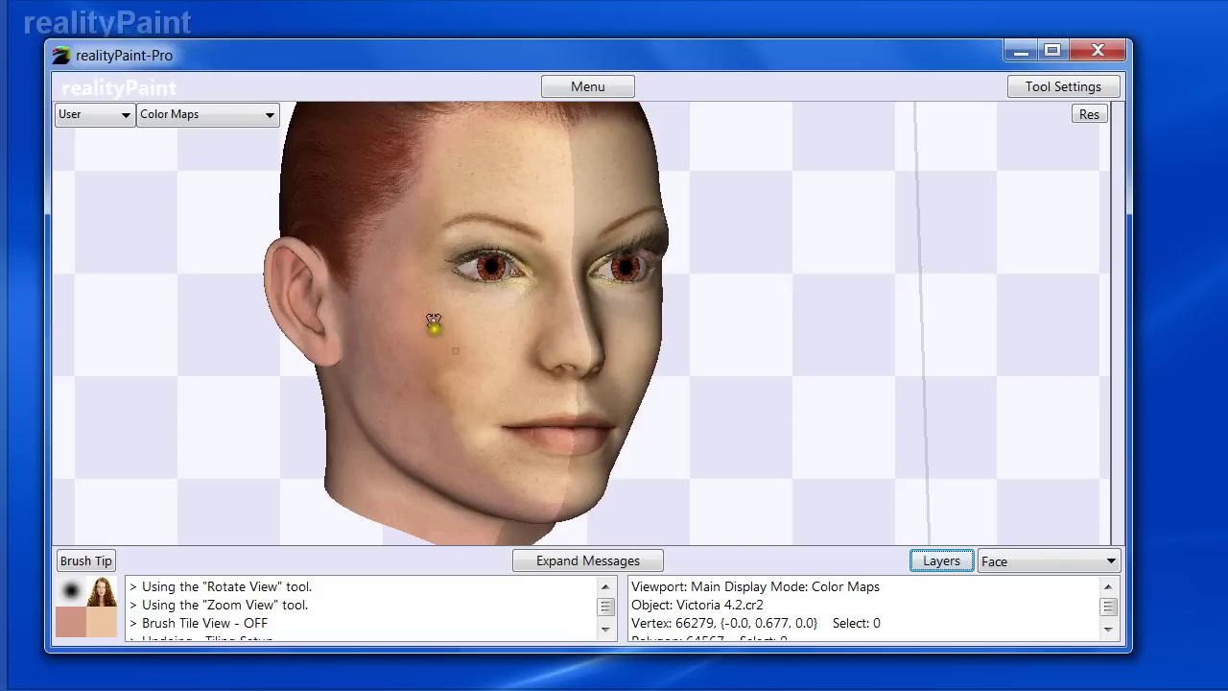
{"action": "key", "text": "alt+Tab"}
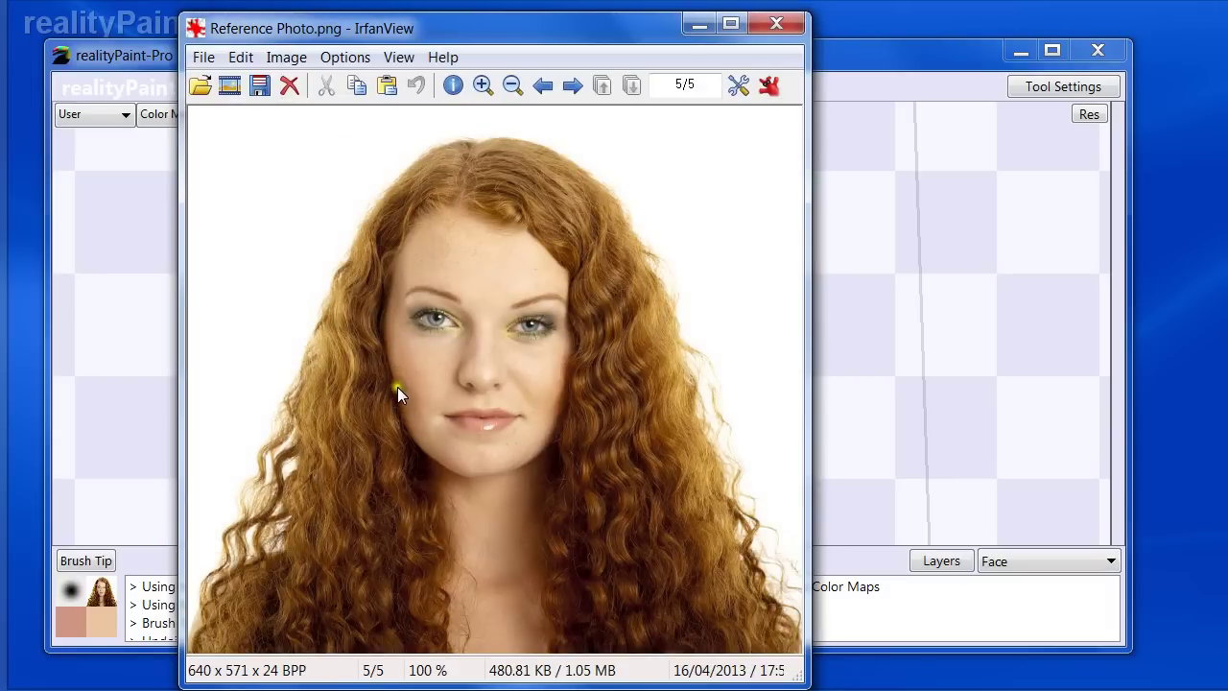
{"action": "left_click", "coordinate": [775, 24]}
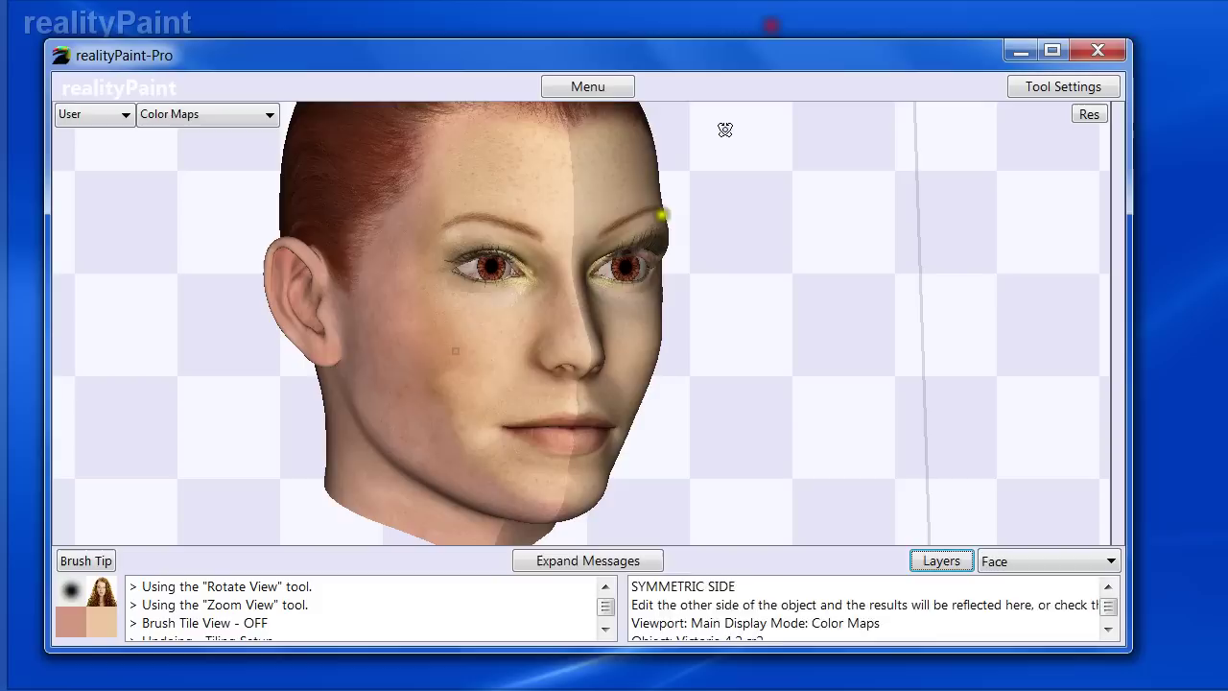
- Activate the Paint Eraser and erase the darkened painted edge along the outer cheek, undoing the unwanted strokes
{"action": "right_click", "coordinate": [422, 313]}
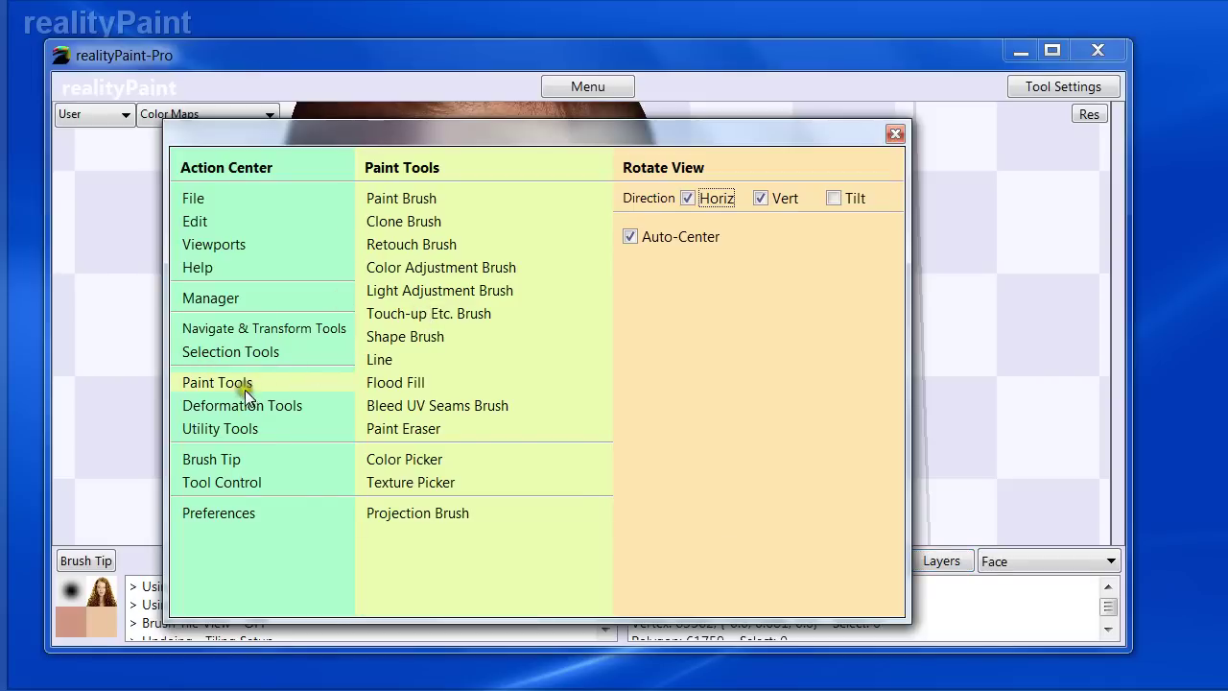
{"action": "left_click", "coordinate": [399, 431]}
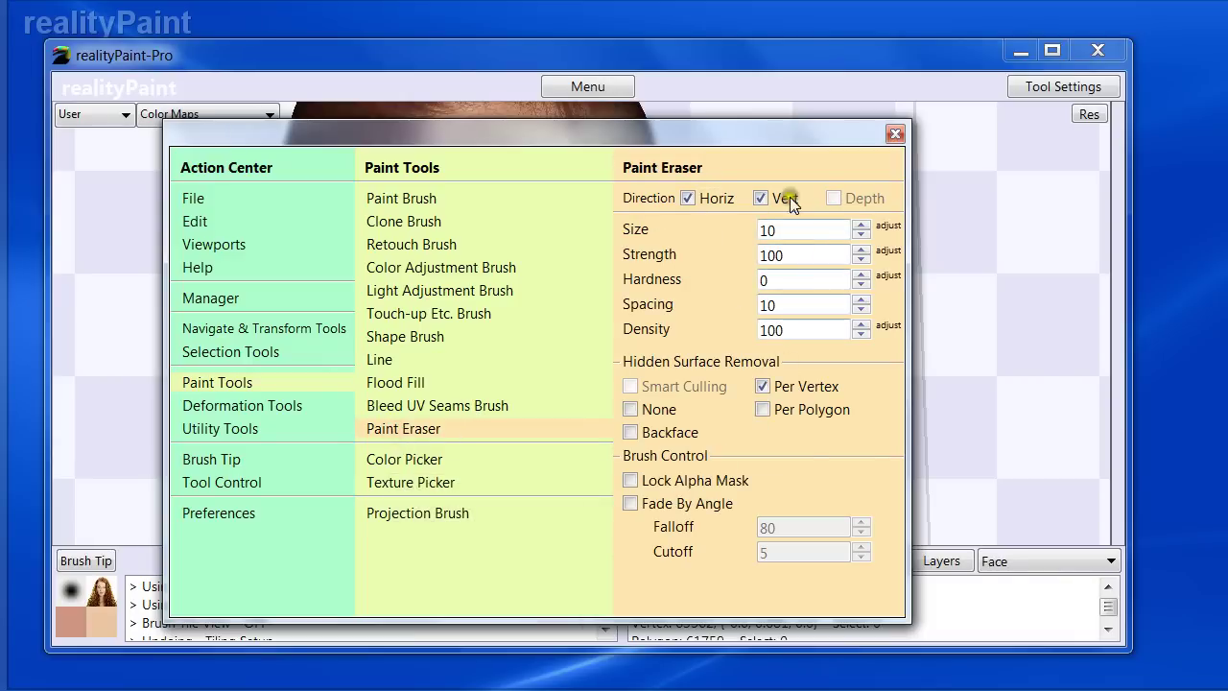
{"action": "key", "text": "space"}
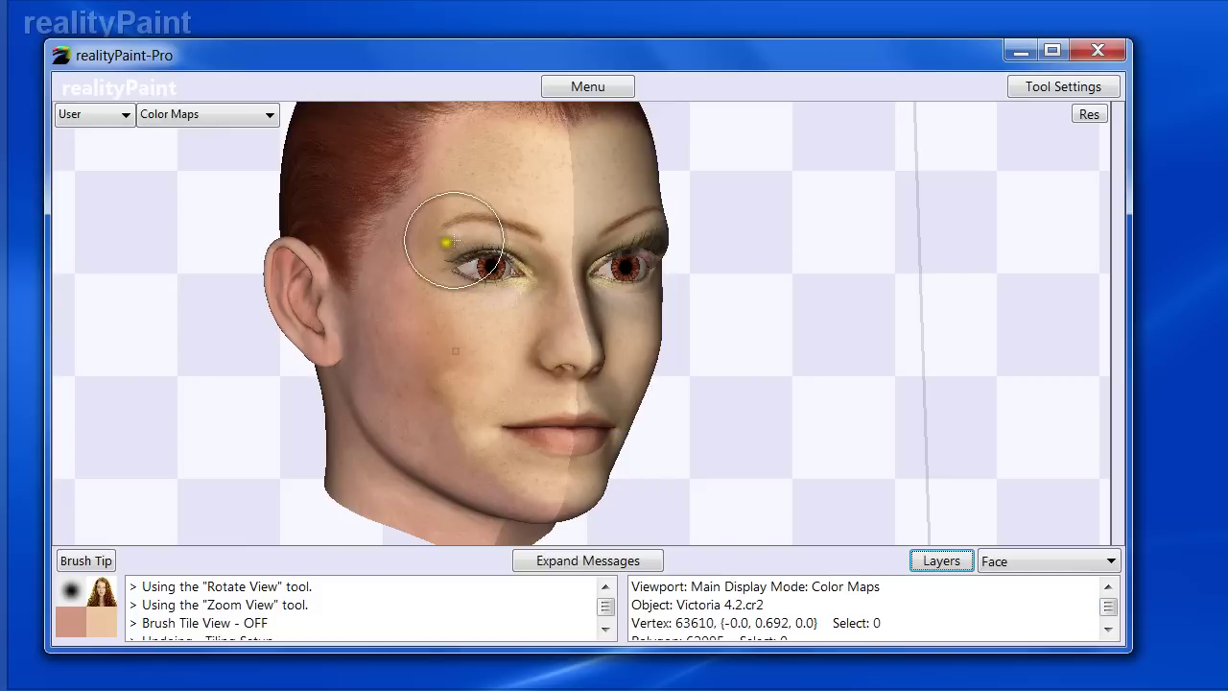
{"action": "mouse_move", "coordinate": [392, 331]}
{"action": "left_mouse_down"}
{"action": "mouse_move", "coordinate": [425, 419]}
{"action": "mouse_move", "coordinate": [410, 347]}
{"action": "left_mouse_up"}
{"action": "key", "text": "ctrl+z"}
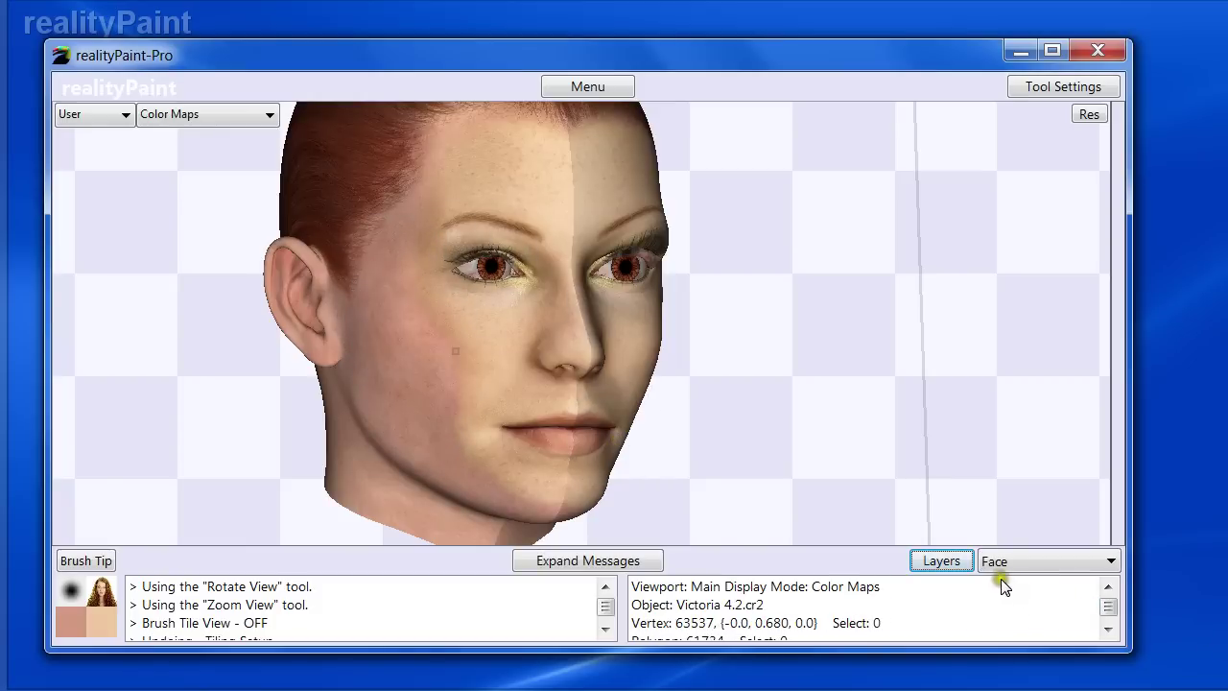
{"action": "mouse_move", "coordinate": [397, 274]}
{"action": "left_mouse_down"}
{"action": "mouse_move", "coordinate": [384, 310]}
{"action": "mouse_move", "coordinate": [431, 376]}
{"action": "mouse_move", "coordinate": [455, 469]}
{"action": "mouse_move", "coordinate": [430, 445]}
{"action": "mouse_move", "coordinate": [387, 291]}
{"action": "mouse_move", "coordinate": [381, 323]}
{"action": "mouse_move", "coordinate": [400, 195]}
{"action": "mouse_move", "coordinate": [383, 281]}
{"action": "mouse_move", "coordinate": [417, 332]}
{"action": "mouse_move", "coordinate": [399, 395]}
{"action": "left_mouse_up"}
{"action": "key", "text": "ctrl+z"}
{"action": "key", "text": "ctrl+z"}
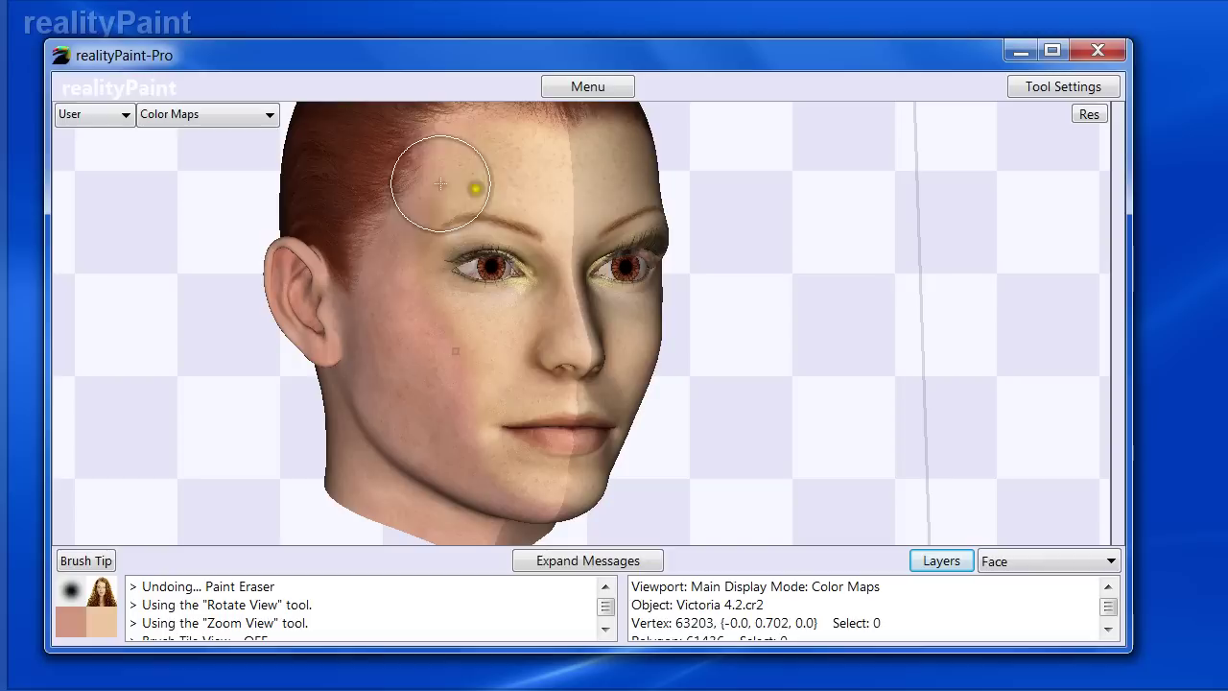
- Erase the painted texture's outer edge from the upper forehead and hairline across the temple to the upper cheek
{"action": "mouse_move", "coordinate": [406, 183]}
{"action": "left_mouse_down"}
{"action": "mouse_move", "coordinate": [403, 170]}
{"action": "mouse_move", "coordinate": [397, 206]}
{"action": "mouse_move", "coordinate": [414, 188]}
{"action": "mouse_move", "coordinate": [397, 198]}
{"action": "mouse_move", "coordinate": [413, 148]}
{"action": "mouse_move", "coordinate": [438, 135]}
{"action": "left_mouse_up"}
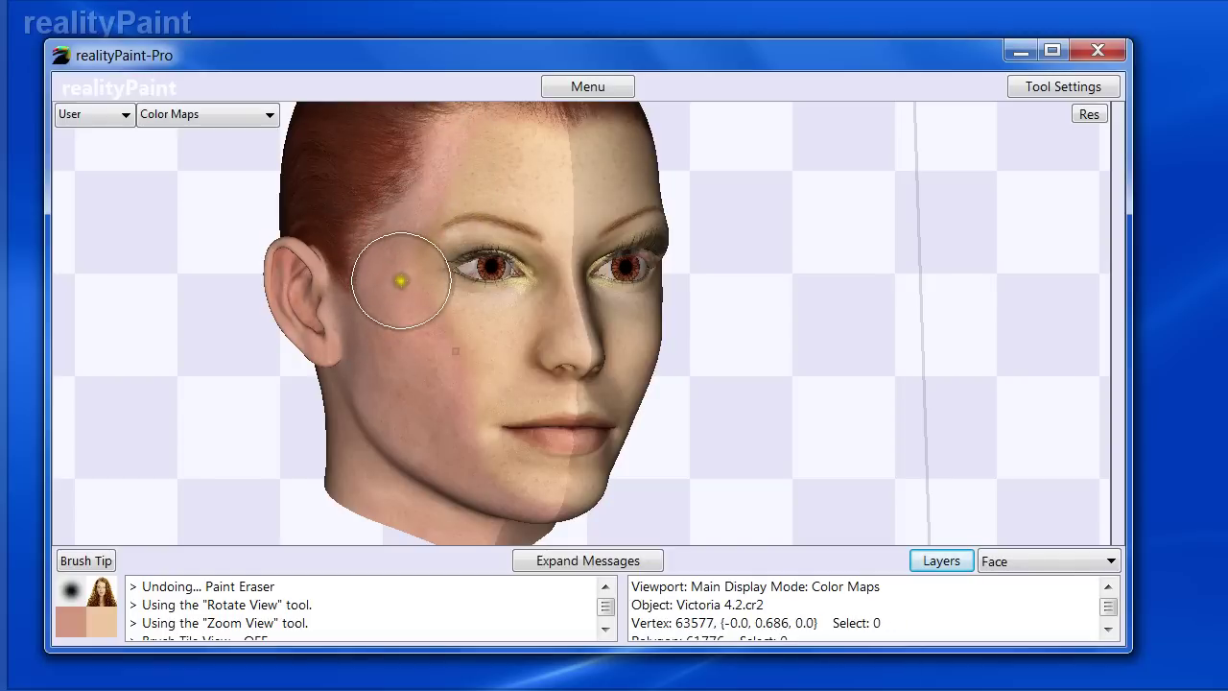
{"action": "mouse_move", "coordinate": [401, 280]}
{"action": "left_mouse_down"}
{"action": "mouse_move", "coordinate": [414, 375]}
{"action": "mouse_move", "coordinate": [436, 379]}
{"action": "mouse_move", "coordinate": [425, 329]}
{"action": "left_mouse_up"}
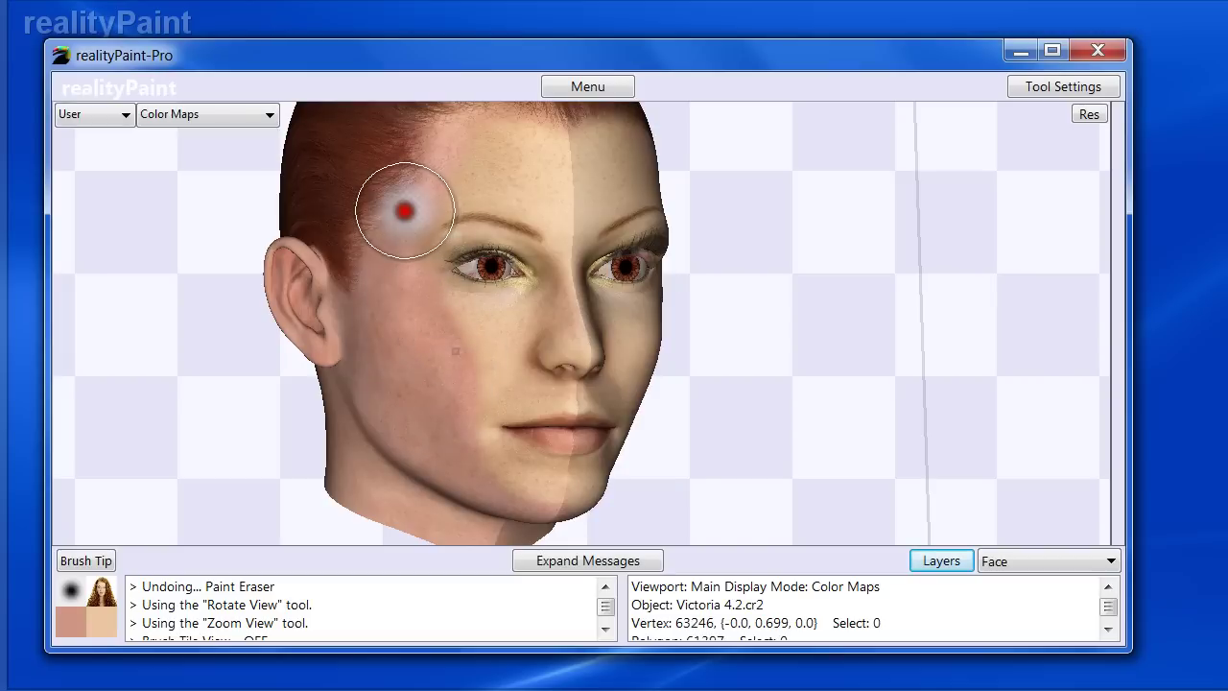
{"action": "mouse_move", "coordinate": [404, 210]}
{"action": "left_mouse_down"}
{"action": "mouse_move", "coordinate": [349, 241]}
{"action": "mouse_move", "coordinate": [401, 210]}
{"action": "left_mouse_up"}
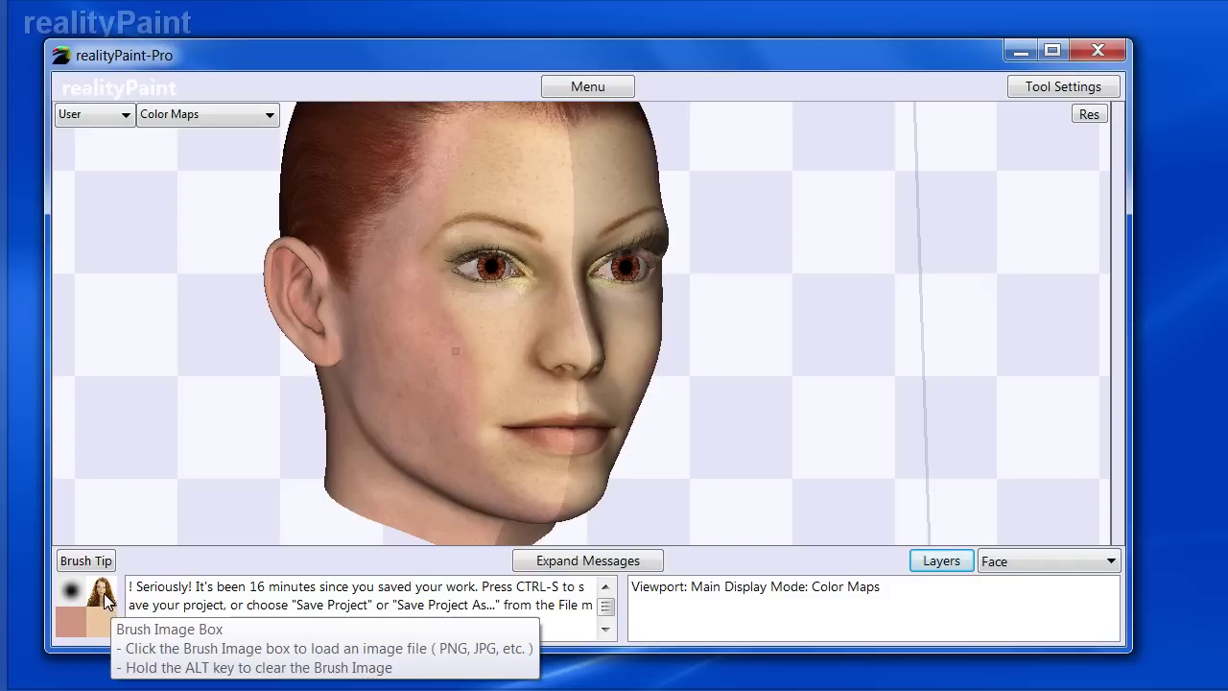
{"action": "key", "text": "ctrl+z"}
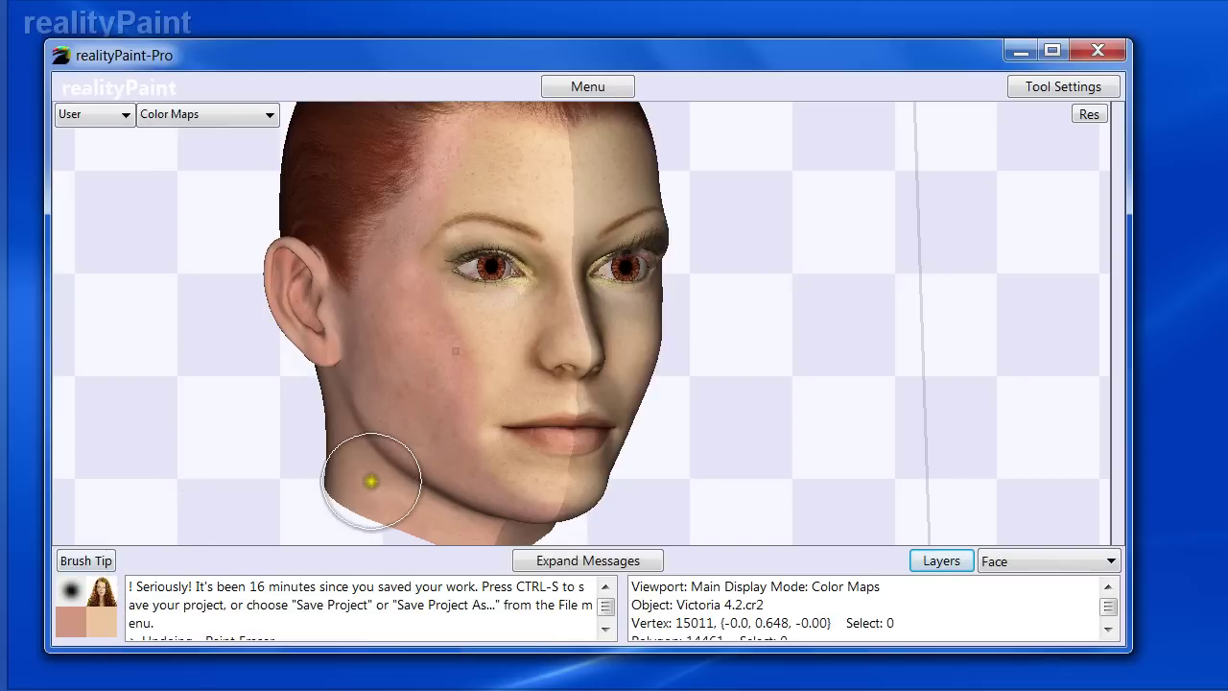
- Preview the brush image on the head, hide the brush tile view again, and clear the brush image
{"action": "key", "text": "v"}
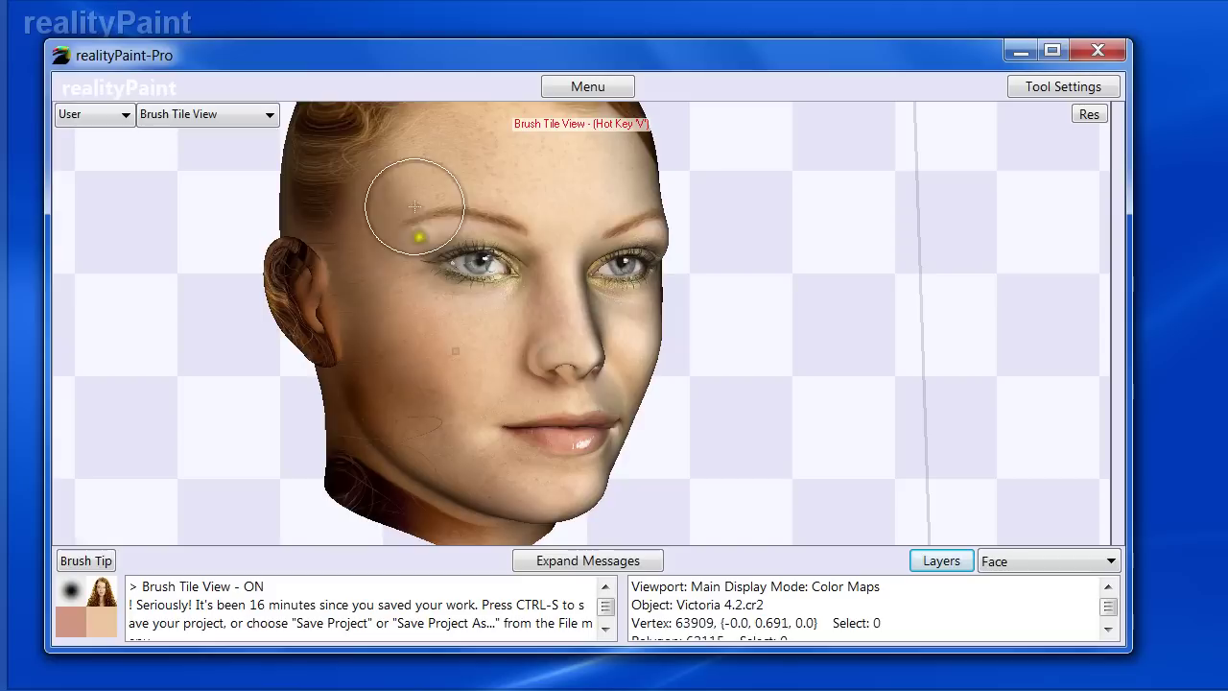
{"action": "key", "text": "v"}
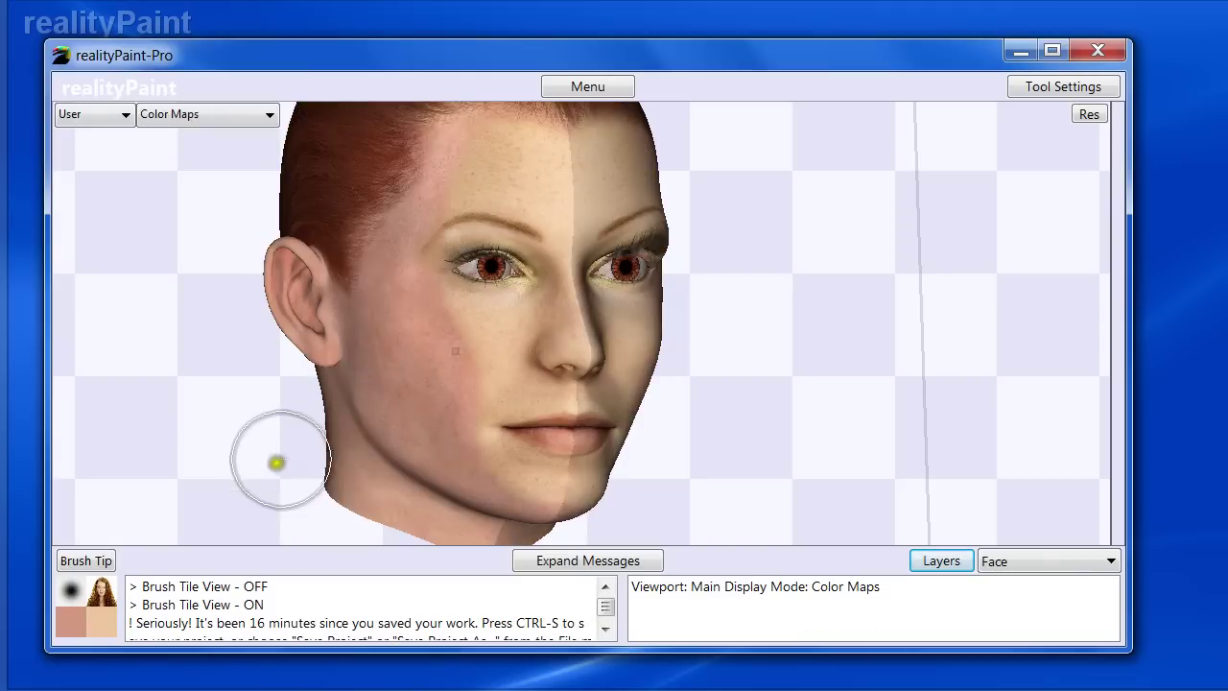
{"action": "left_click", "coordinate": [110, 595], "text": "alt"}
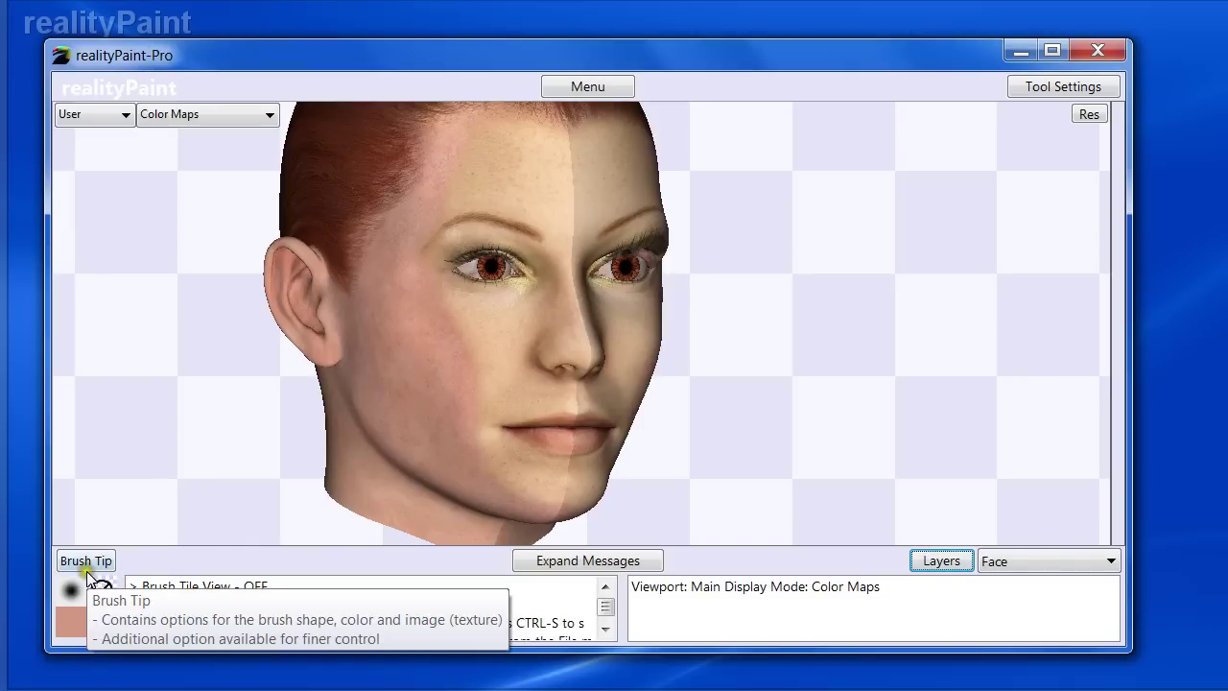
- Check the program's version in its About information and close it
{"action": "right_click", "coordinate": [532, 291]}
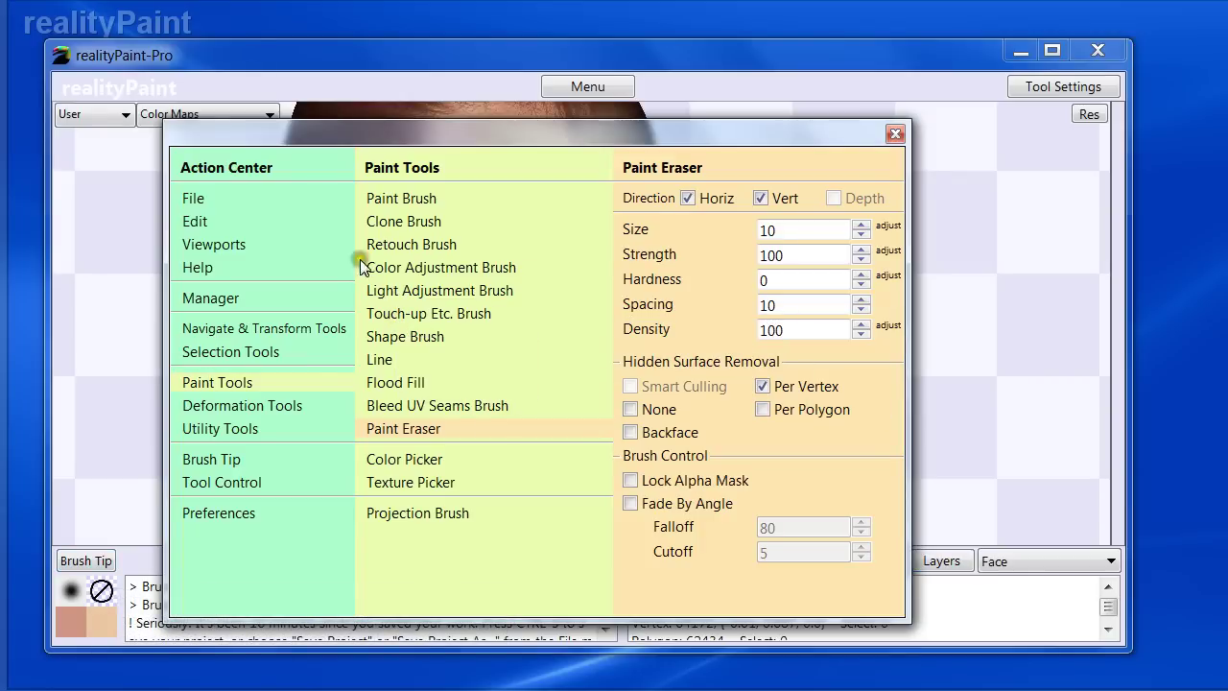
{"action": "left_click", "coordinate": [221, 270]}
{"action": "left_click", "coordinate": [388, 299]}
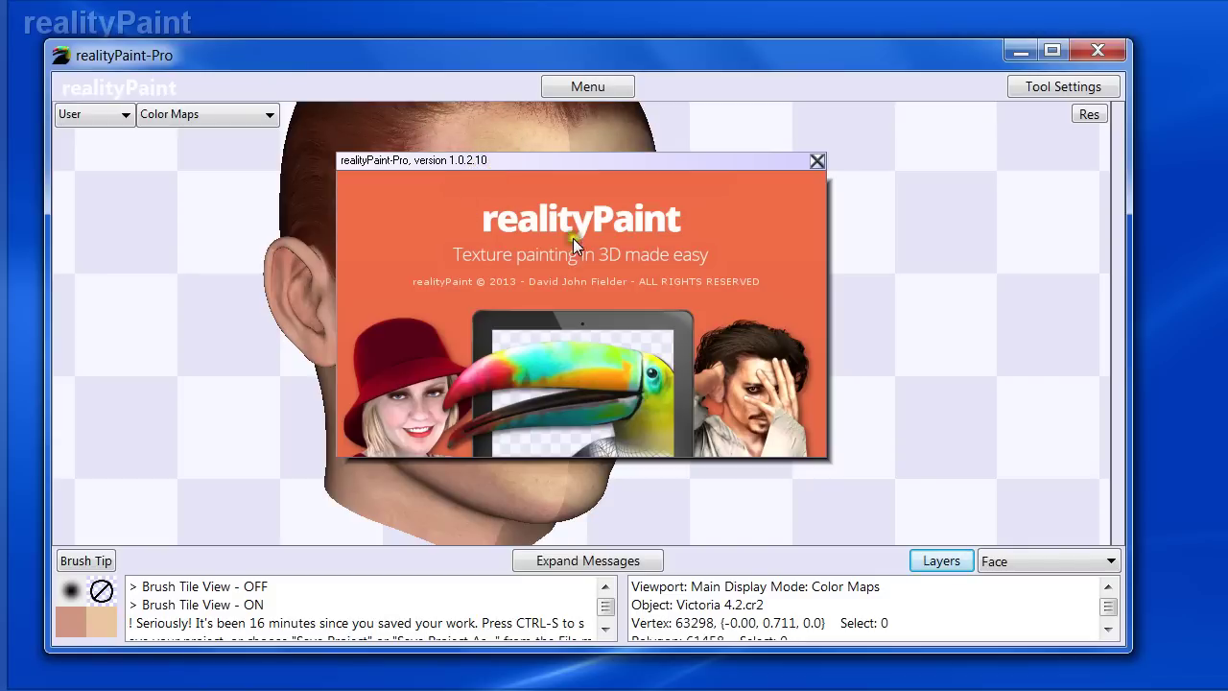
{"action": "left_click", "coordinate": [470, 254]}
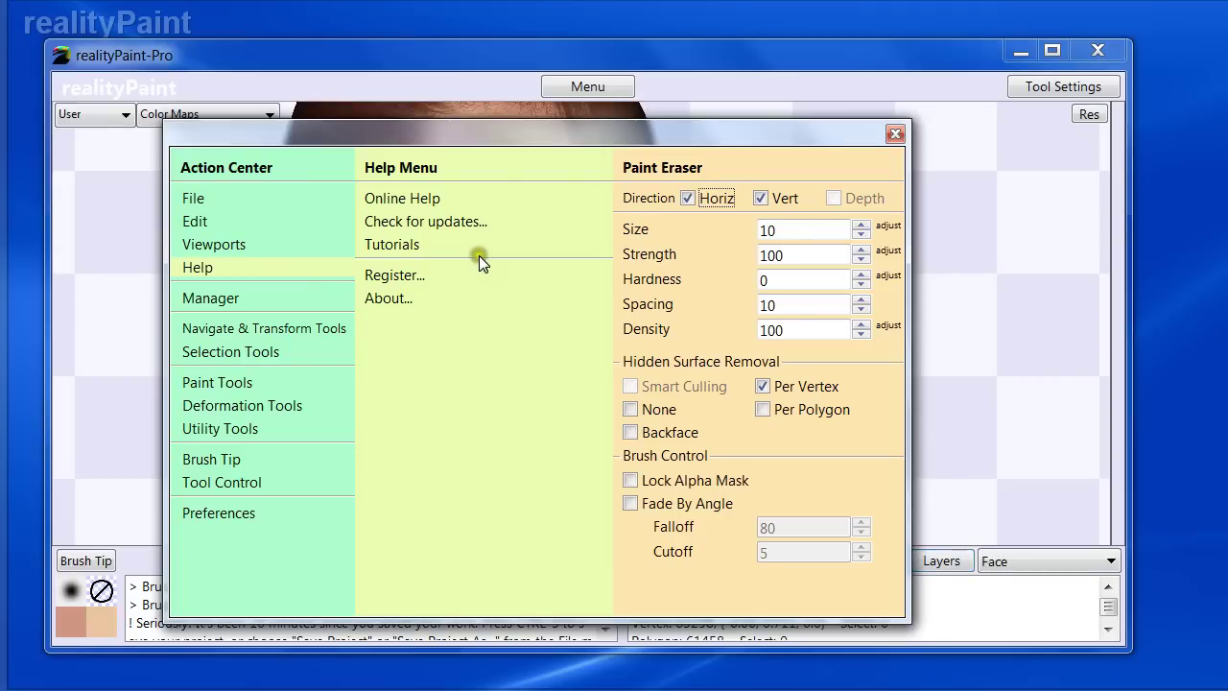
{"action": "key", "text": "space"}
{"action": "key", "text": "space"}
- Review the adjustment types offered by the Color Adjustment Brush
{"action": "left_click", "coordinate": [230, 382]}
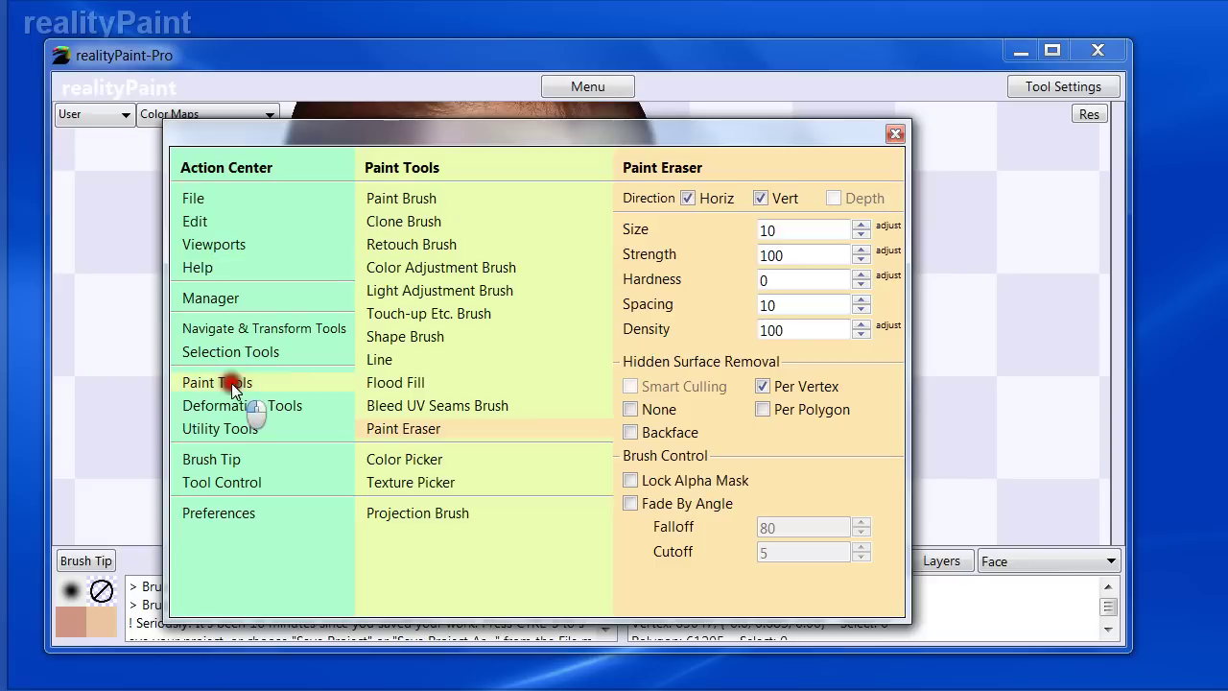
{"action": "left_click", "coordinate": [425, 463]}
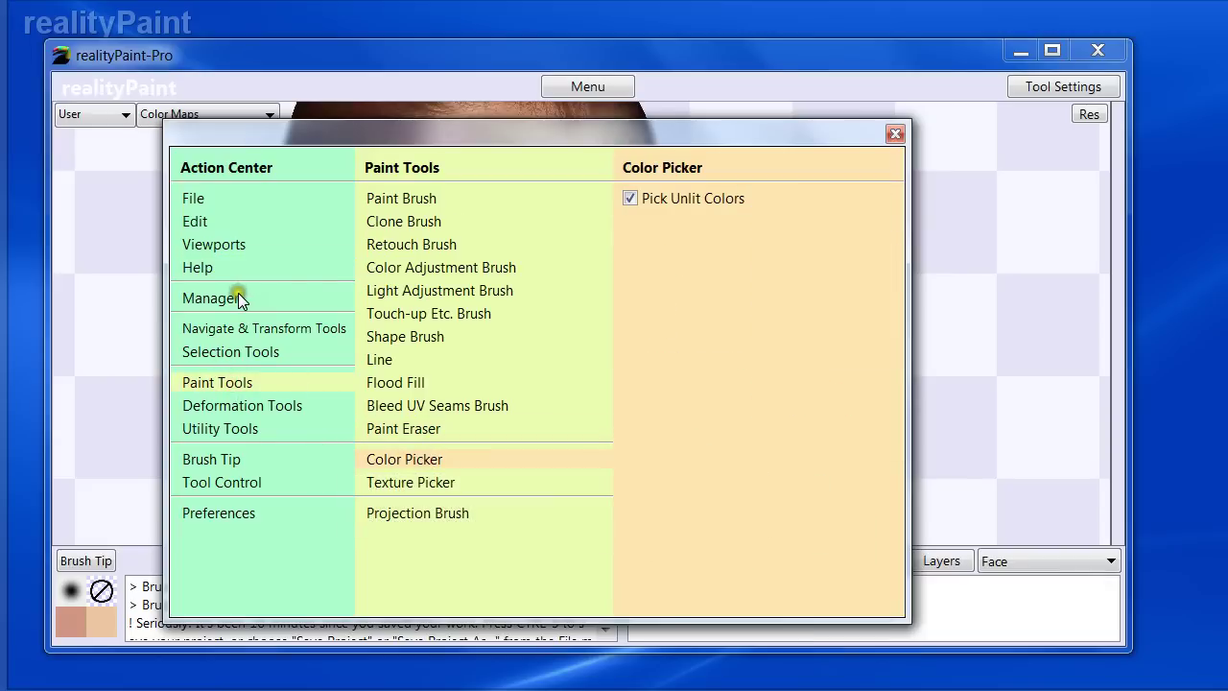
{"action": "left_click", "coordinate": [431, 268]}
{"action": "left_click", "coordinate": [782, 234]}
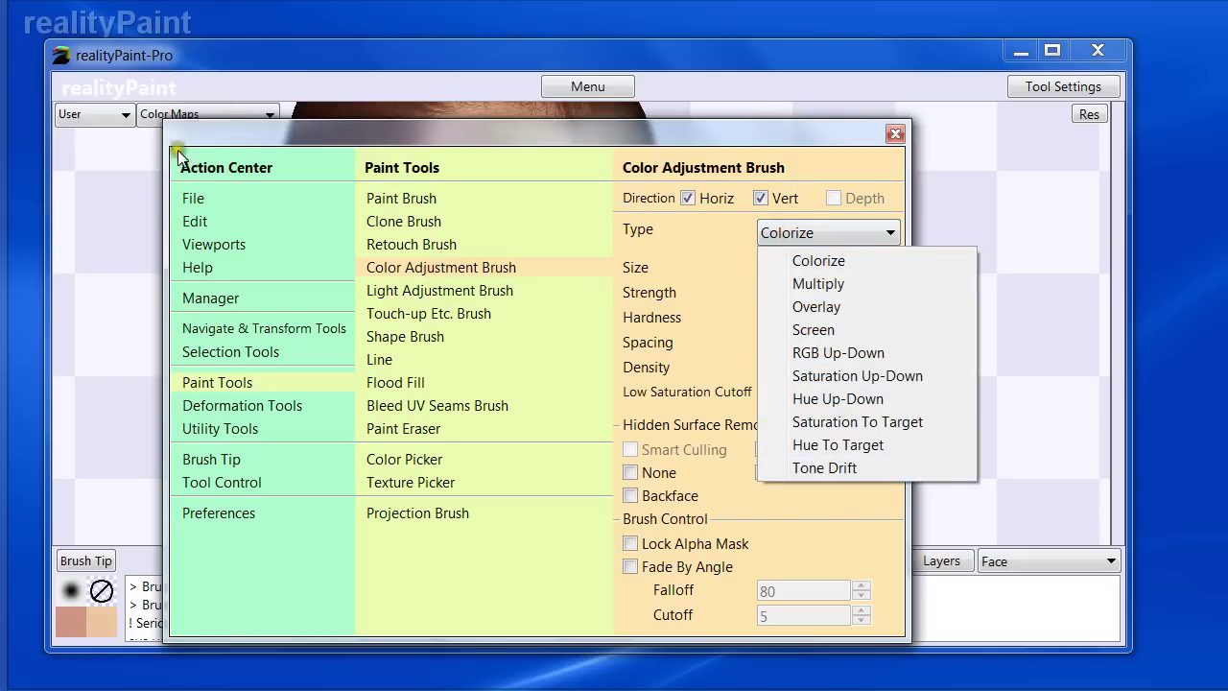
{"action": "left_click", "coordinate": [266, 63]}
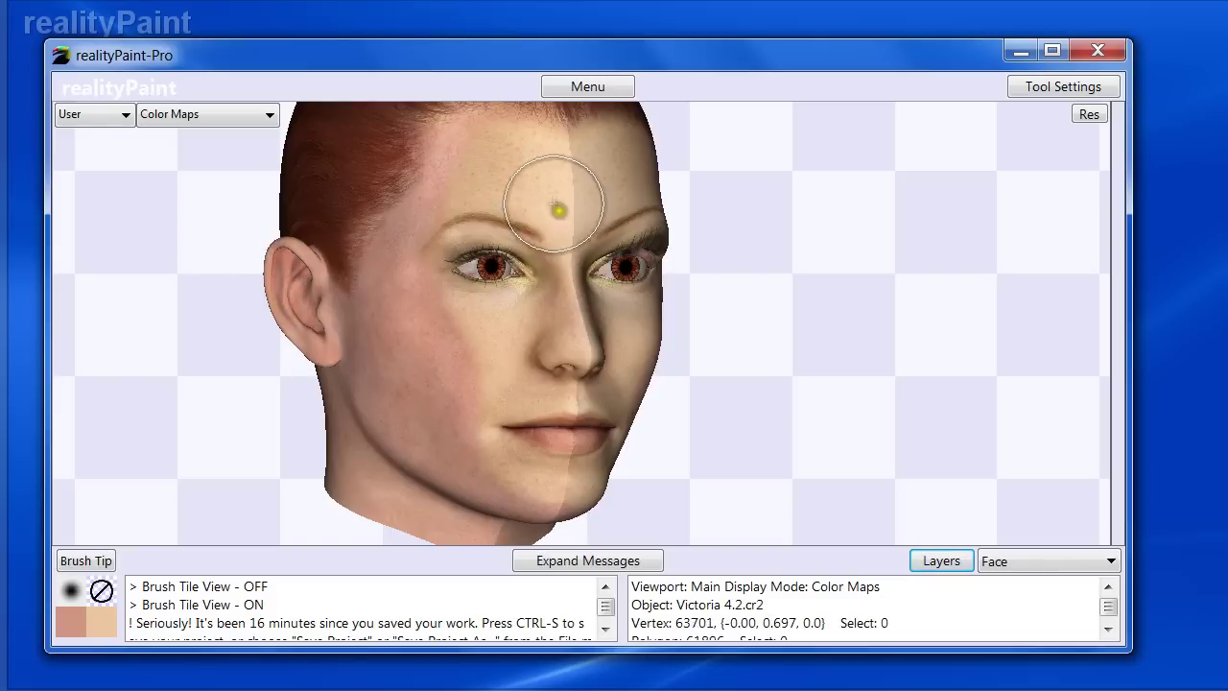
- Try colorizing the painted face at strength 100 with a pink skin colour sampled from the cheek edge, and undo the strokes
{"action": "right_click", "coordinate": [513, 321]}
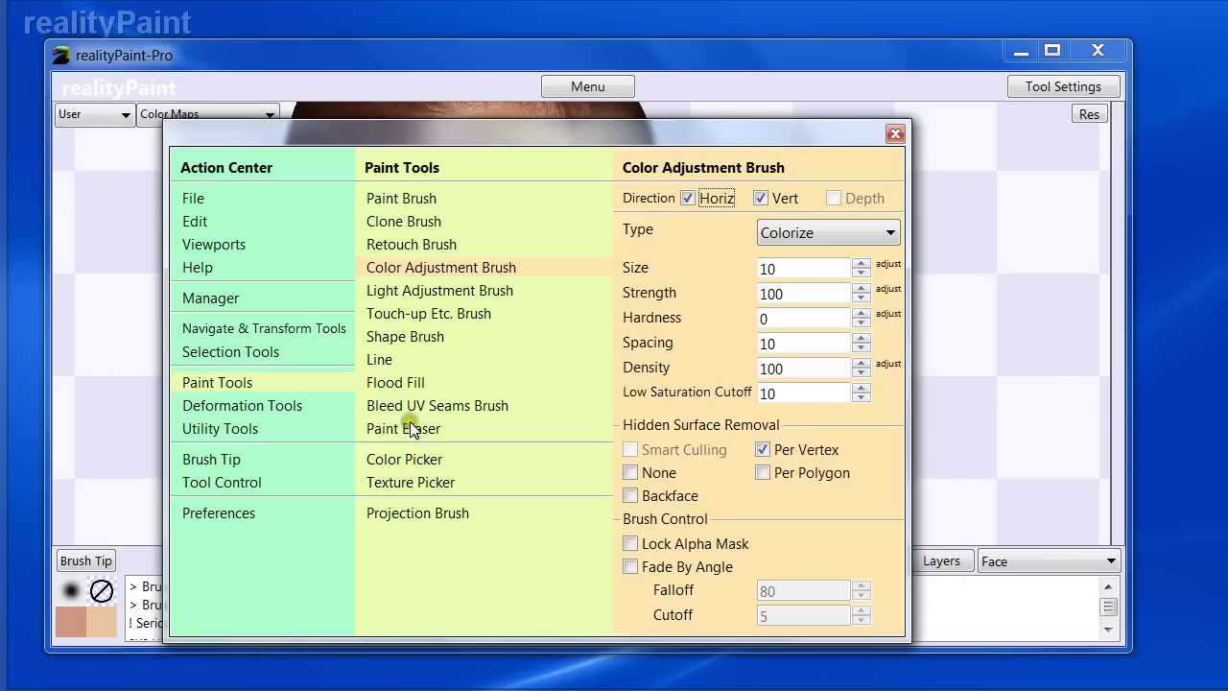
{"action": "left_click", "coordinate": [391, 460]}
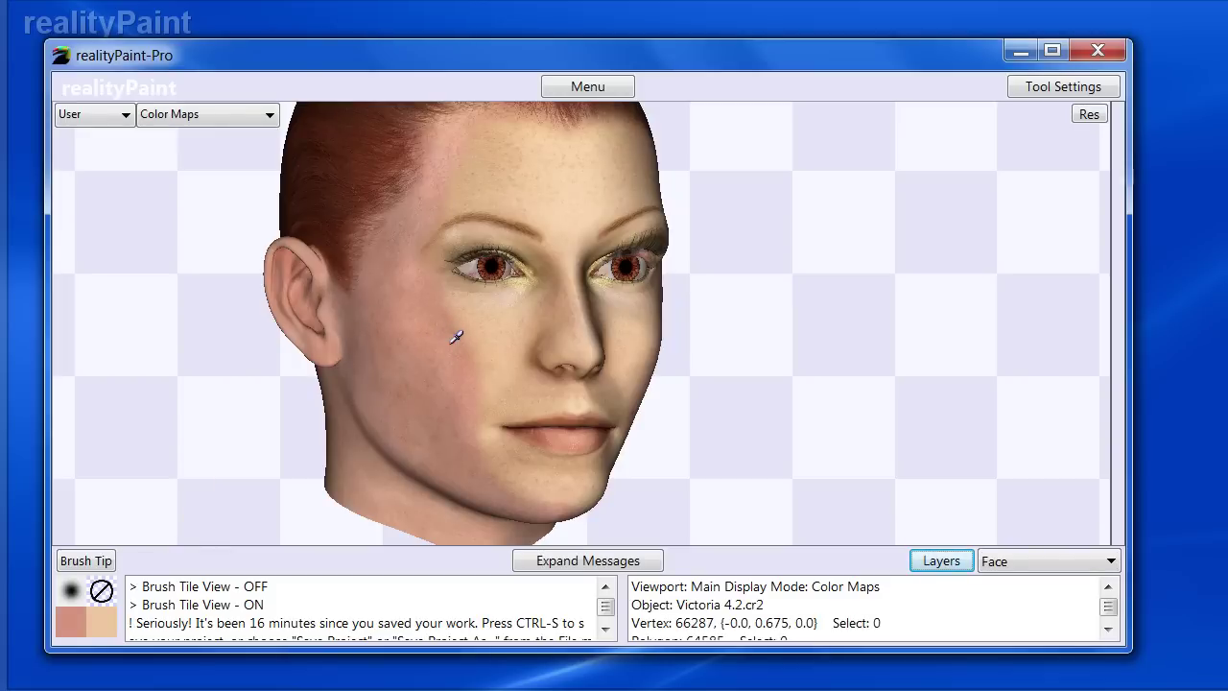
{"action": "left_click", "coordinate": [451, 343]}
{"action": "key", "text": "space"}
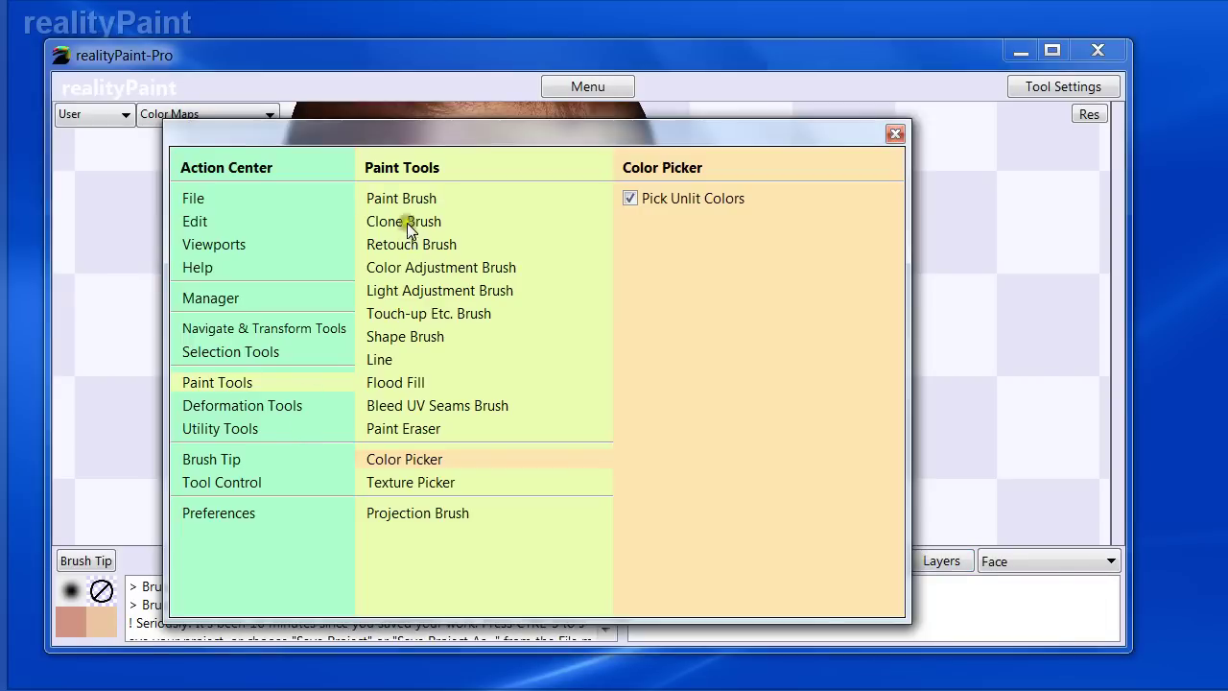
{"action": "left_click", "coordinate": [405, 269]}
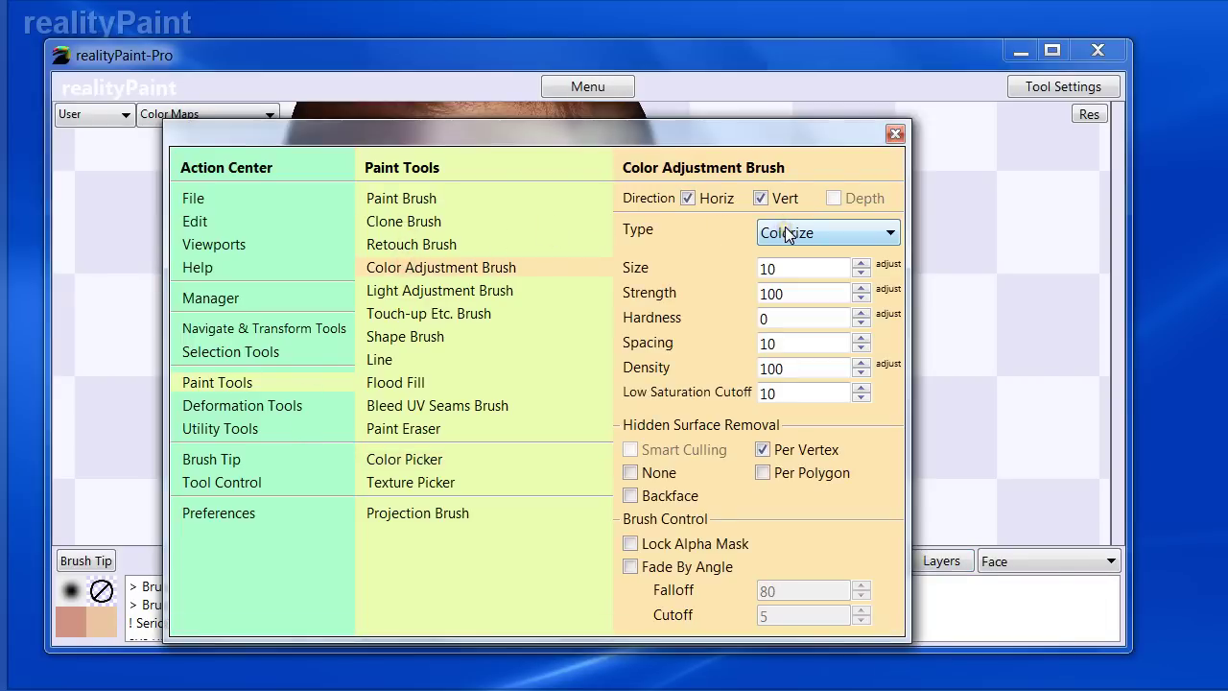
{"action": "key", "text": "space"}
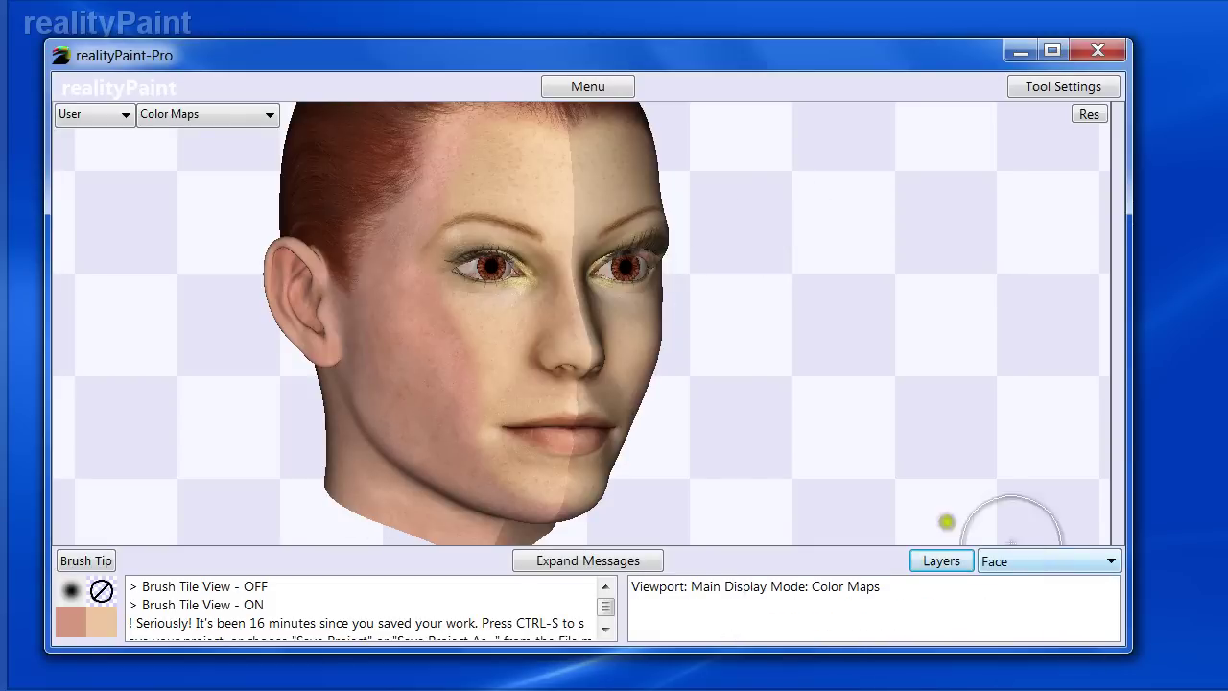
{"action": "mouse_move", "coordinate": [483, 355]}
{"action": "left_mouse_down"}
{"action": "mouse_move", "coordinate": [483, 397]}
{"action": "mouse_move", "coordinate": [499, 367]}
{"action": "mouse_move", "coordinate": [466, 330]}
{"action": "mouse_move", "coordinate": [425, 224]}
{"action": "mouse_move", "coordinate": [493, 170]}
{"action": "mouse_move", "coordinate": [534, 198]}
{"action": "mouse_move", "coordinate": [532, 157]}
{"action": "mouse_move", "coordinate": [556, 288]}
{"action": "mouse_move", "coordinate": [512, 435]}
{"action": "mouse_move", "coordinate": [519, 499]}
{"action": "mouse_move", "coordinate": [488, 361]}
{"action": "mouse_move", "coordinate": [463, 364]}
{"action": "mouse_move", "coordinate": [521, 280]}
{"action": "left_mouse_up"}
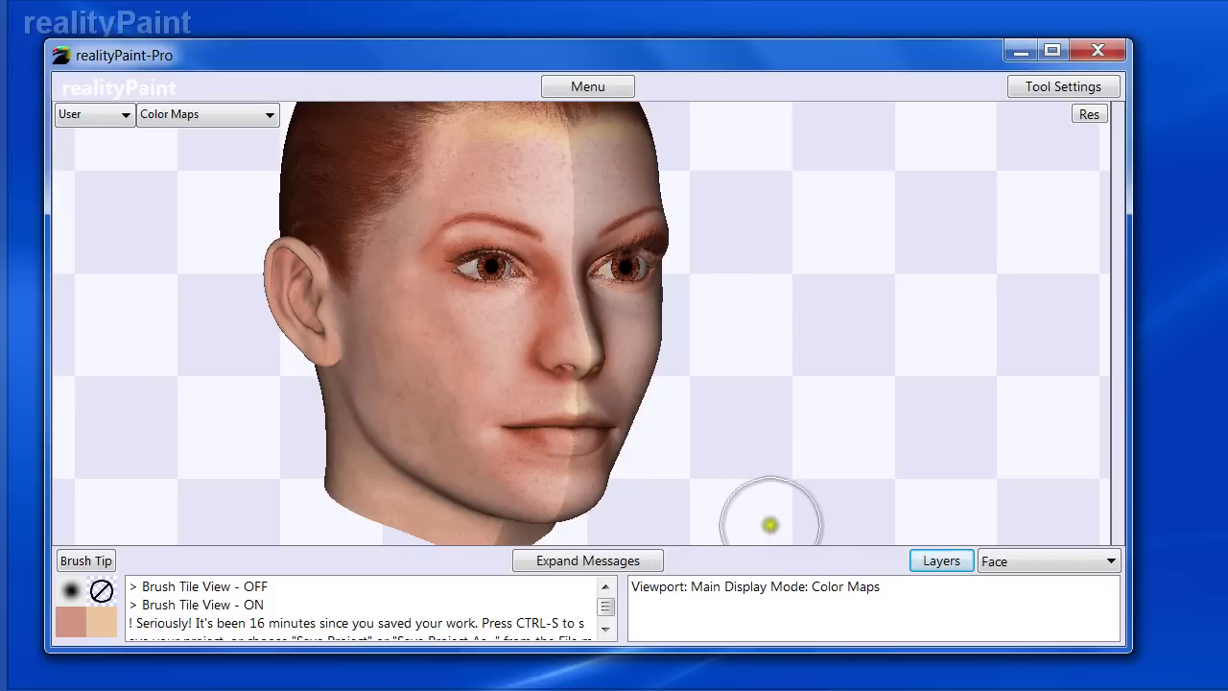
{"action": "key", "text": "ctrl+z"}
- Try colorizing the painted face with the Color Adjustment Brush at strength 50, and undo the strokes
{"action": "key", "text": "space"}
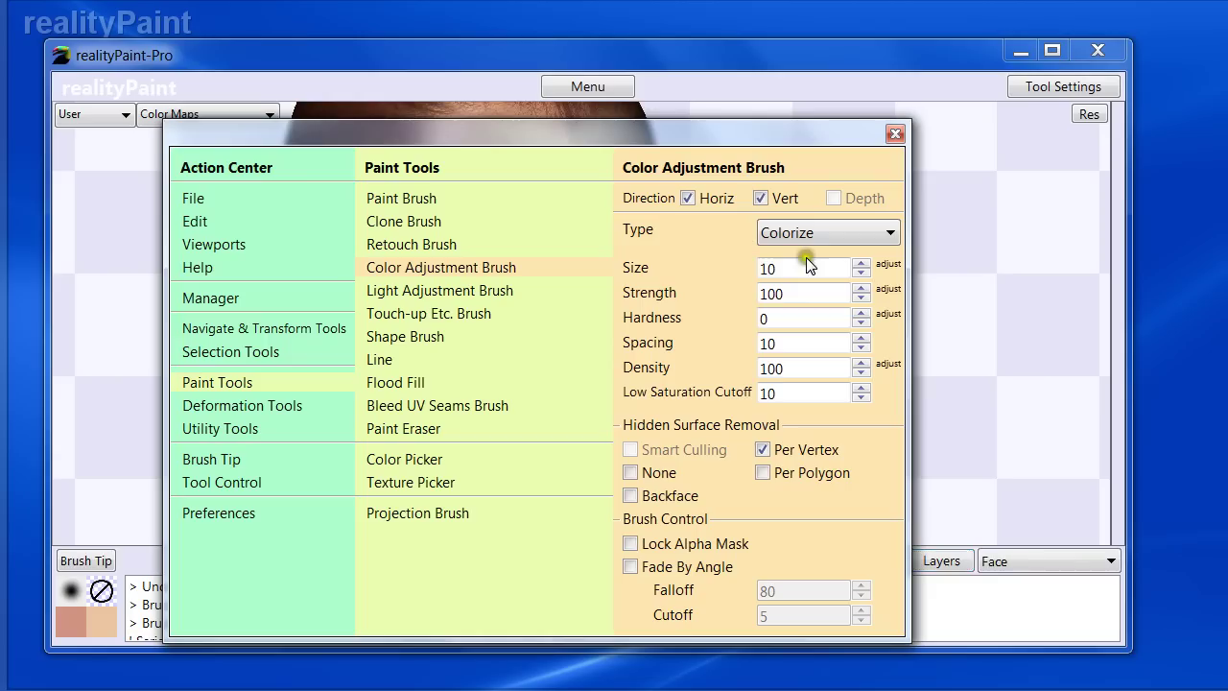
{"action": "type", "text": "50"}
{"action": "key", "text": "Return"}
{"action": "mouse_move", "coordinate": [504, 185]}
{"action": "left_mouse_down"}
{"action": "mouse_move", "coordinate": [486, 170]}
{"action": "mouse_move", "coordinate": [447, 351]}
{"action": "mouse_move", "coordinate": [486, 480]}
{"action": "mouse_move", "coordinate": [492, 327]}
{"action": "mouse_move", "coordinate": [537, 467]}
{"action": "mouse_move", "coordinate": [543, 330]}
{"action": "mouse_move", "coordinate": [433, 318]}
{"action": "mouse_move", "coordinate": [442, 203]}
{"action": "mouse_move", "coordinate": [502, 205]}
{"action": "mouse_move", "coordinate": [544, 161]}
{"action": "left_mouse_up"}
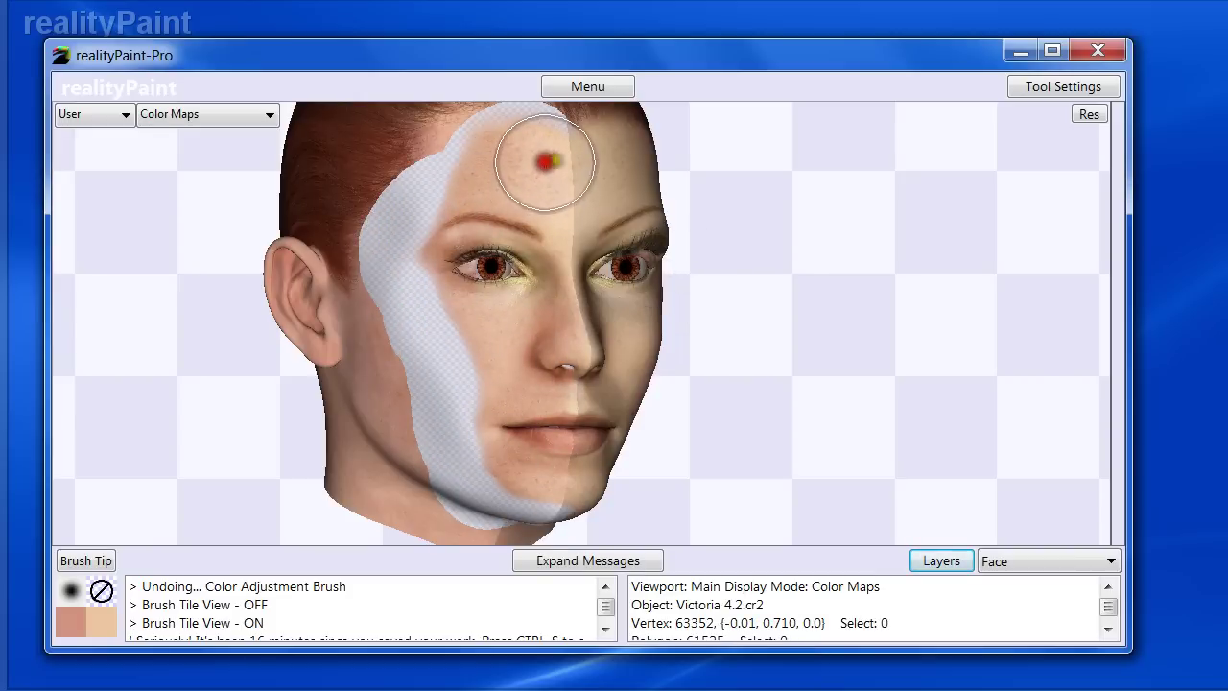
{"action": "key", "text": "ctrl+z"}
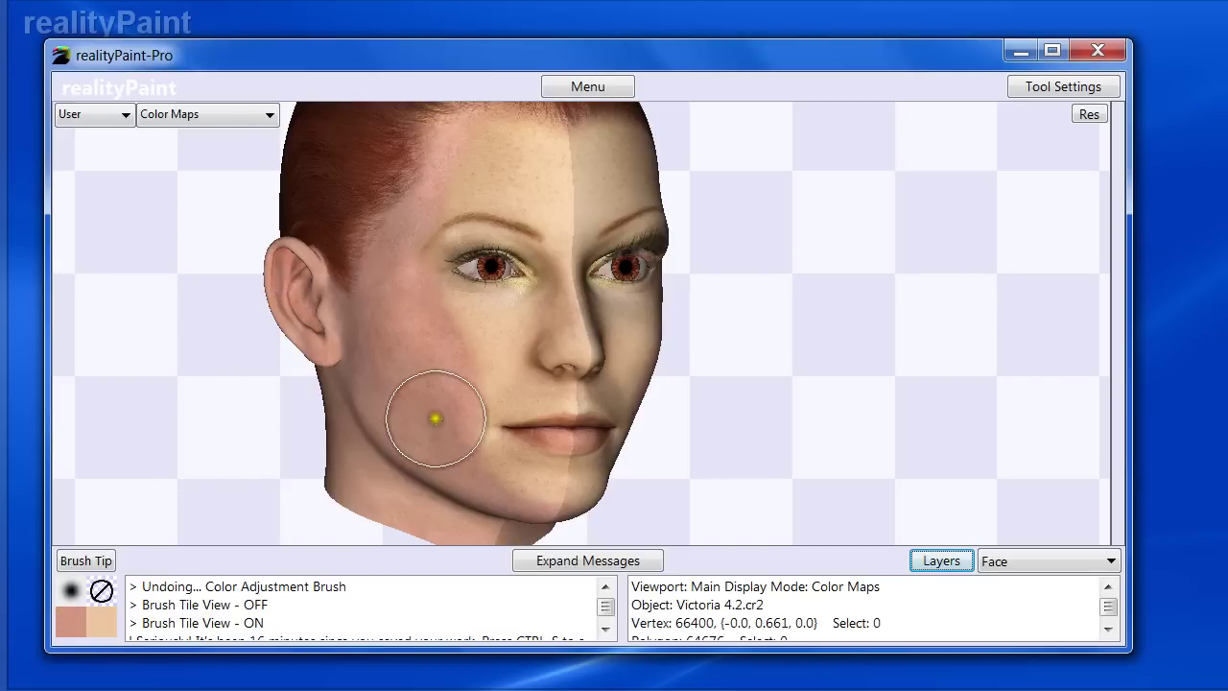
- Resample the brush colour from the original skin on the outer cheek with the Color Picker
{"action": "right_click", "coordinate": [536, 381]}
{"action": "key", "text": "Escape"}
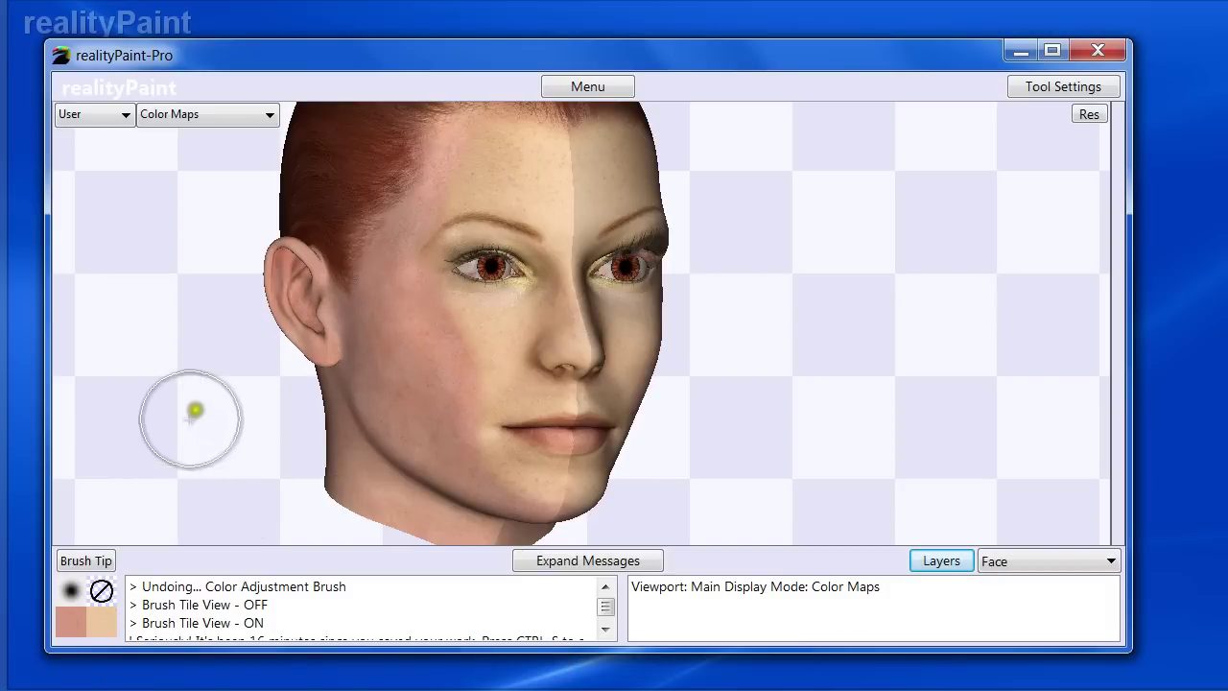
{"action": "right_click", "coordinate": [497, 395]}
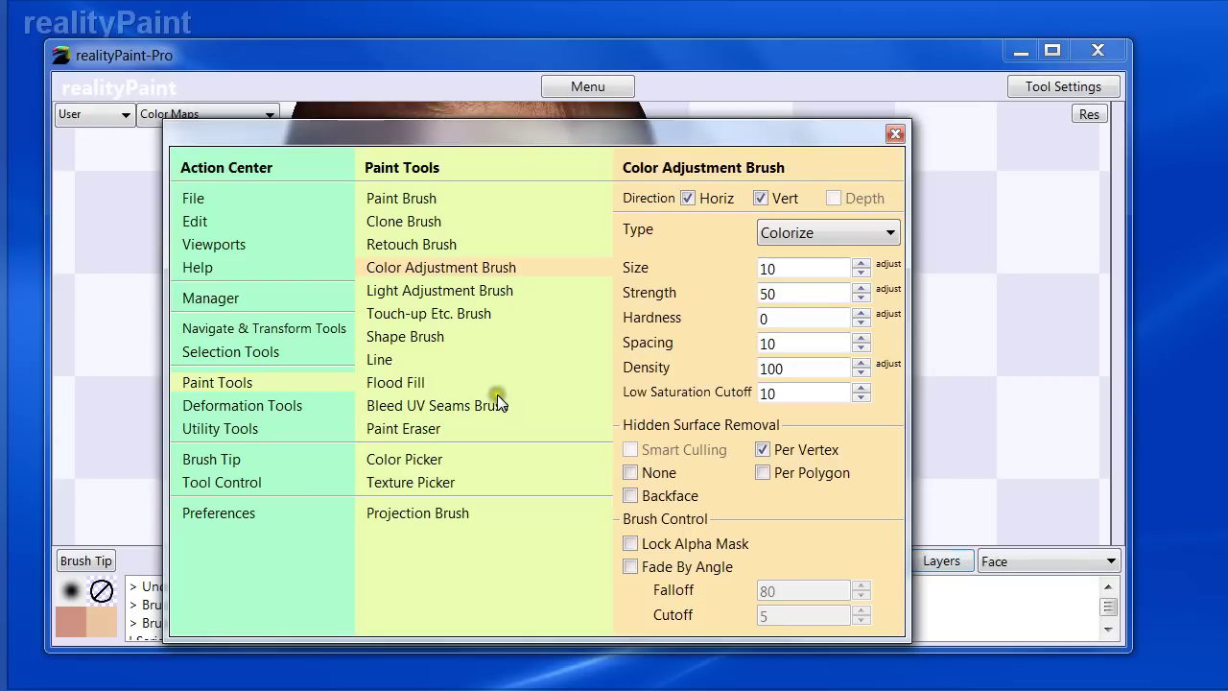
{"action": "left_click", "coordinate": [405, 459]}
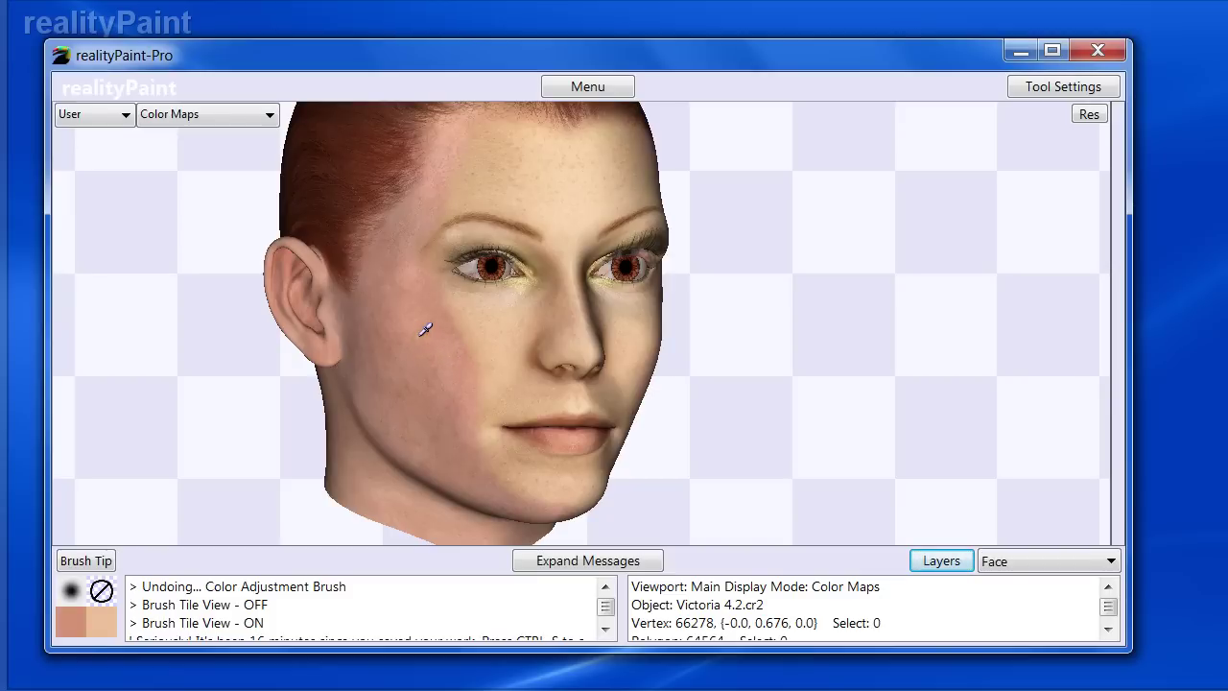
- Set up the Color Adjustment Brush with the Tone Drift type and a strength of 100
{"action": "key", "text": "space"}
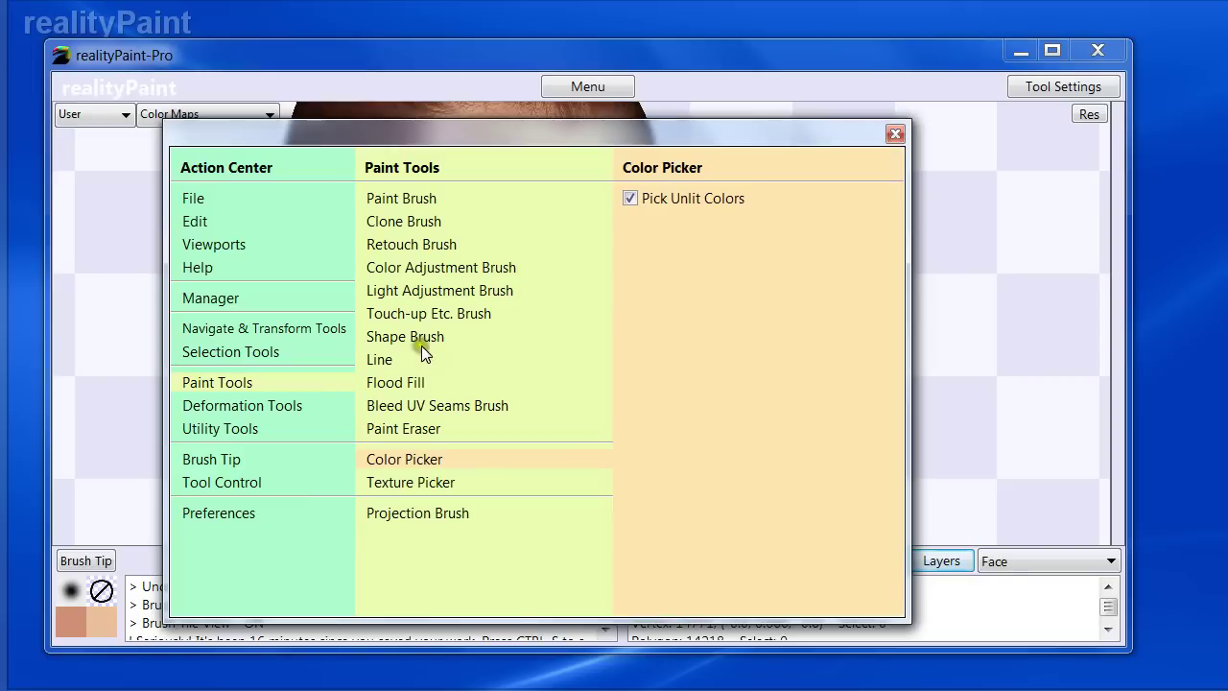
{"action": "left_click", "coordinate": [465, 268]}
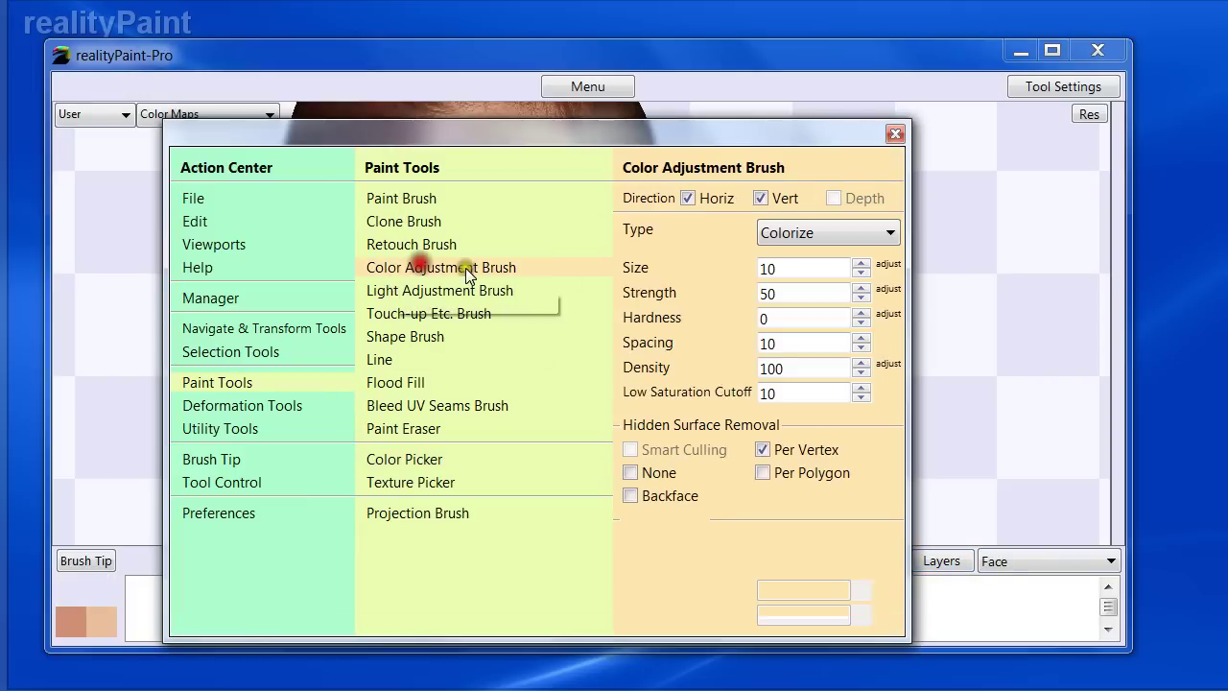
{"action": "left_click", "coordinate": [787, 232]}
{"action": "left_click", "coordinate": [813, 468]}
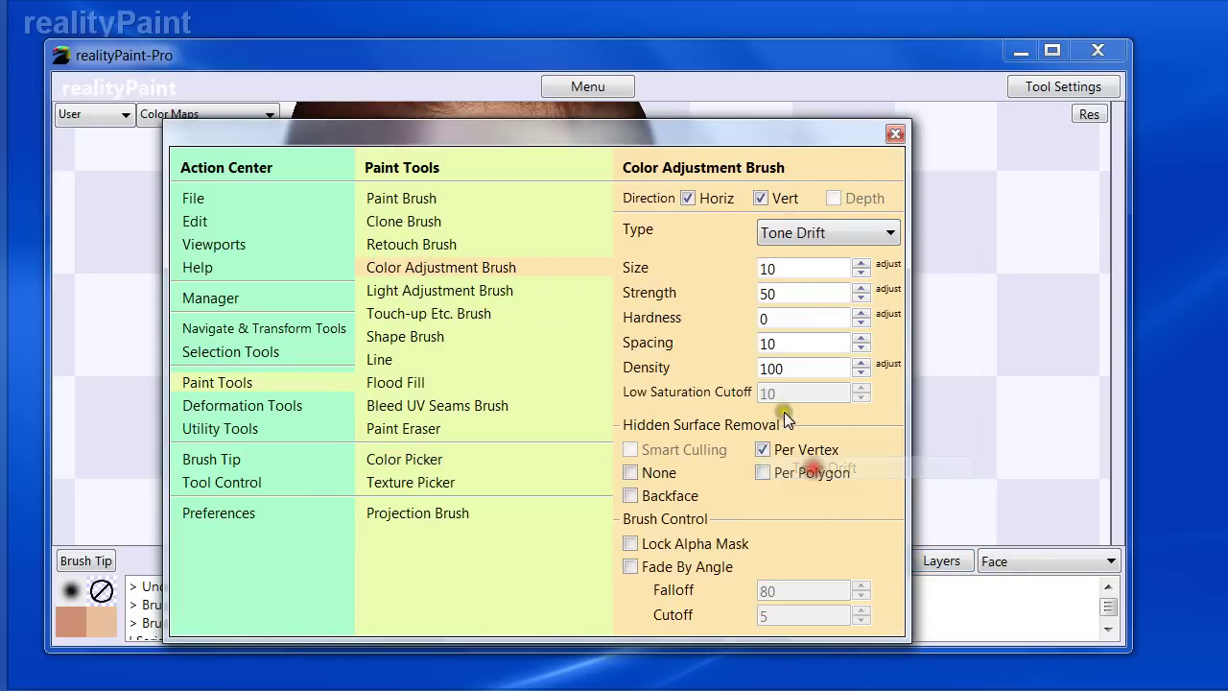
{"action": "left_click", "coordinate": [785, 291]}
{"action": "type", "text": "100"}
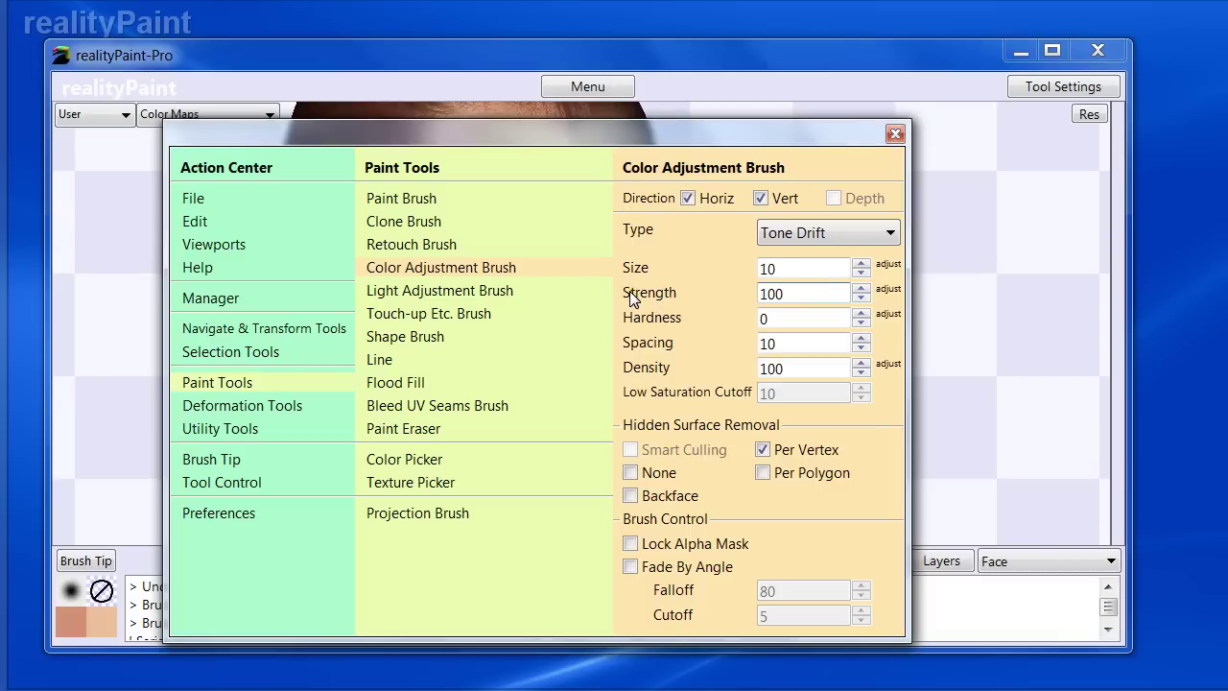
- Try shifting the painted face's skin tone with the Tone Drift brush at size 10 and strength 100, and undo the strokes
{"action": "key", "text": "Escape"}
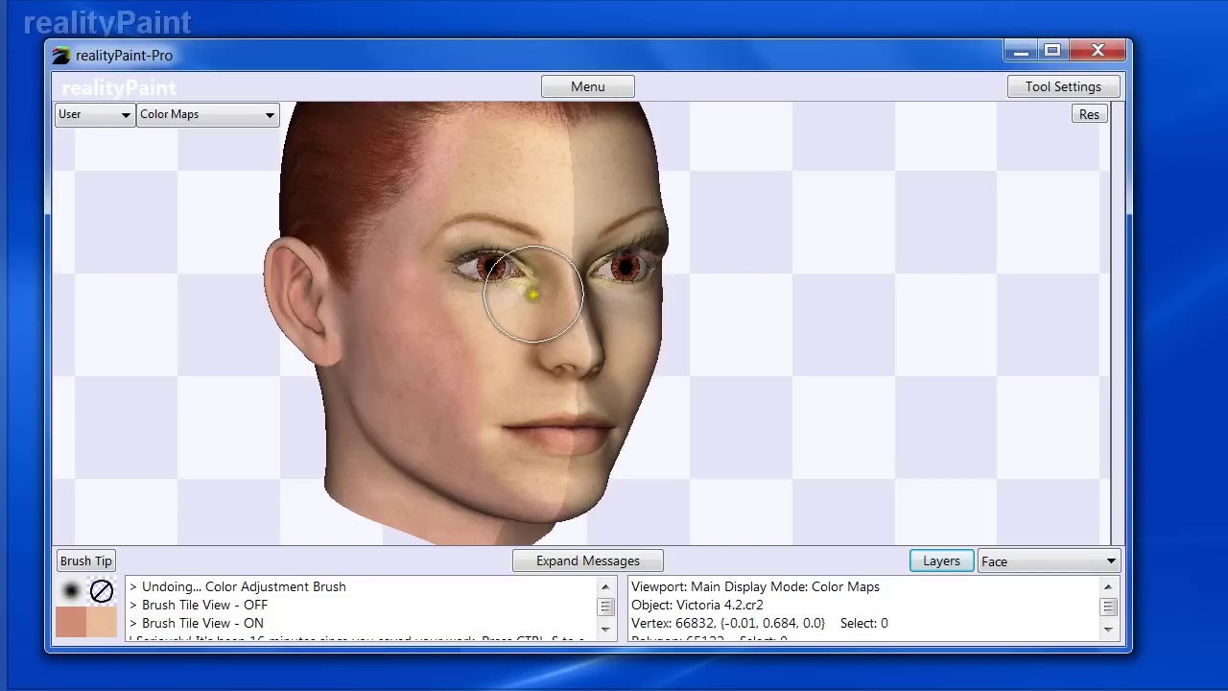
{"action": "left_click", "coordinate": [492, 346]}
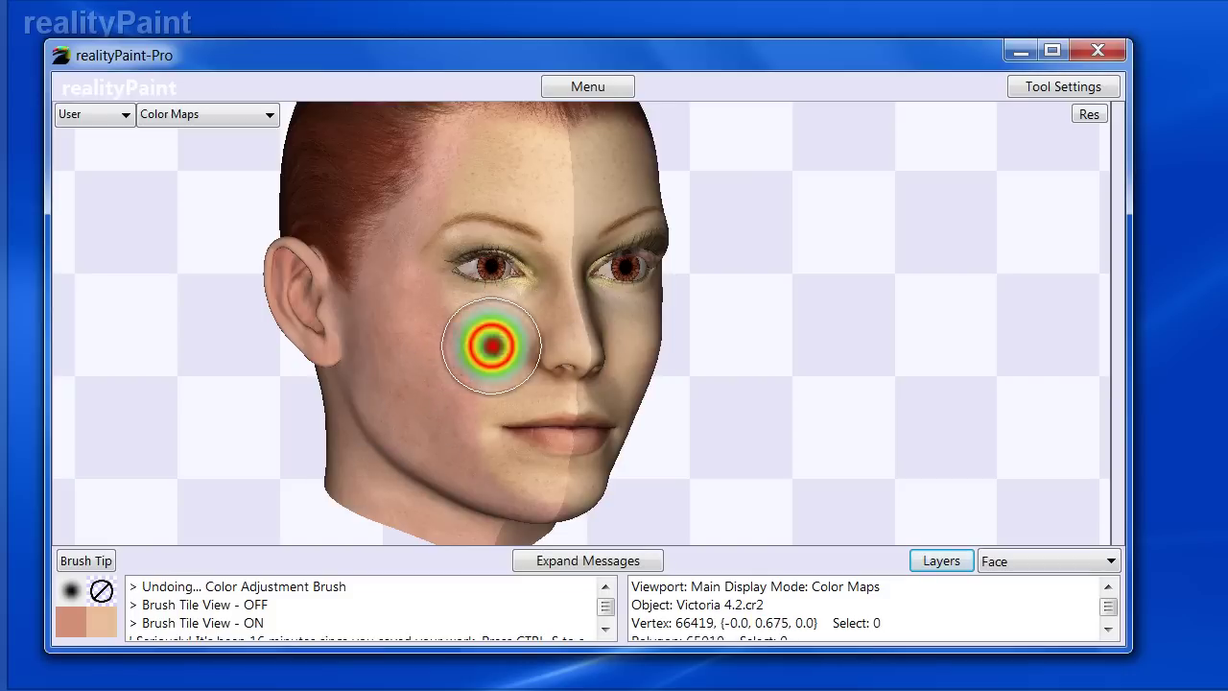
{"action": "mouse_move", "coordinate": [492, 346]}
{"action": "left_mouse_down"}
{"action": "mouse_move", "coordinate": [519, 476]}
{"action": "mouse_move", "coordinate": [513, 233]}
{"action": "mouse_move", "coordinate": [445, 170]}
{"action": "mouse_move", "coordinate": [543, 155]}
{"action": "mouse_move", "coordinate": [558, 479]}
{"action": "mouse_move", "coordinate": [512, 496]}
{"action": "left_mouse_up"}
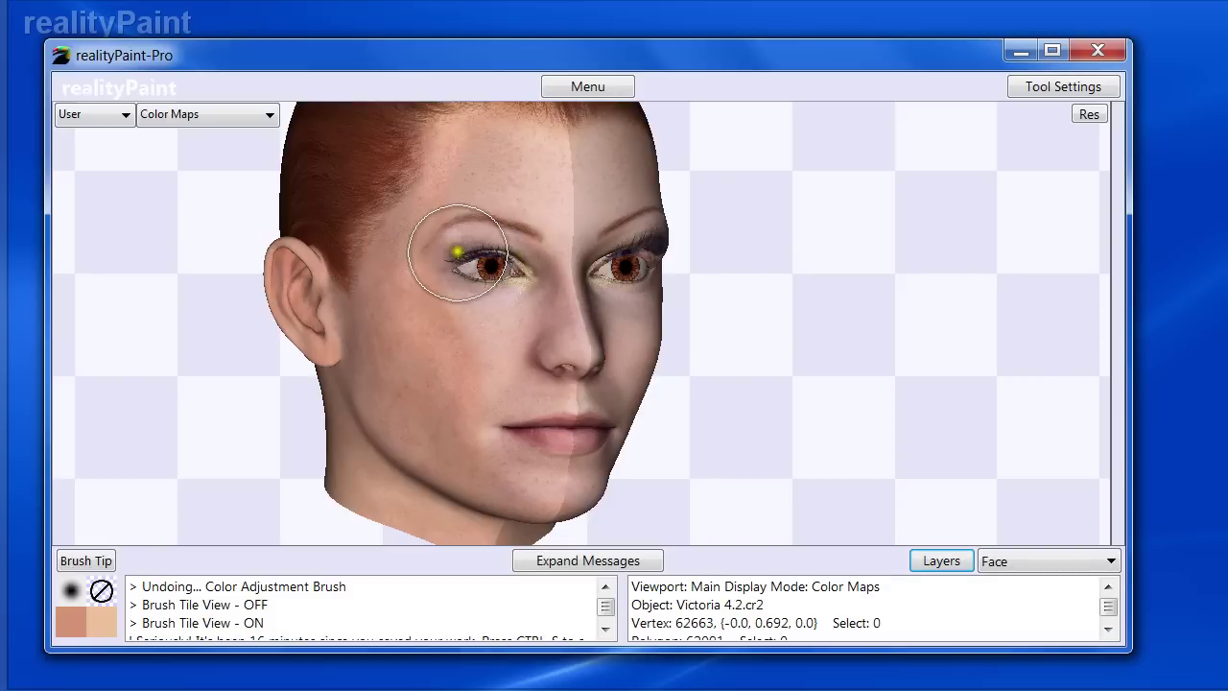
{"action": "left_click", "coordinate": [499, 262]}
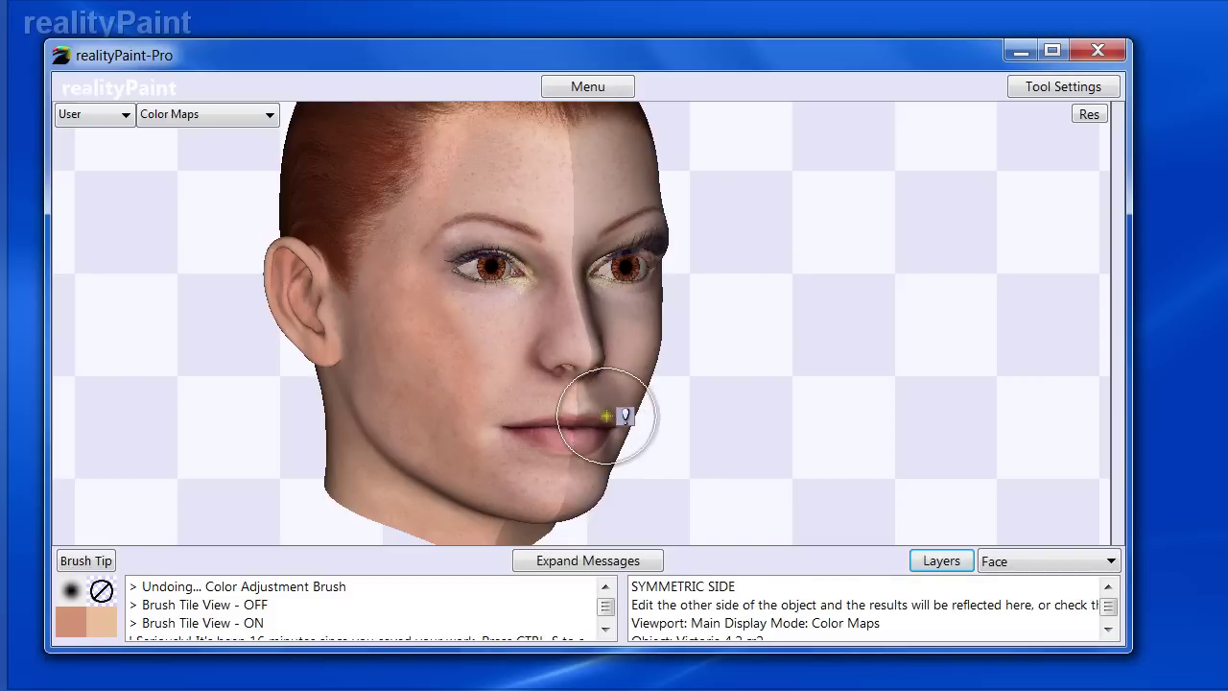
{"action": "left_click", "coordinate": [581, 359]}
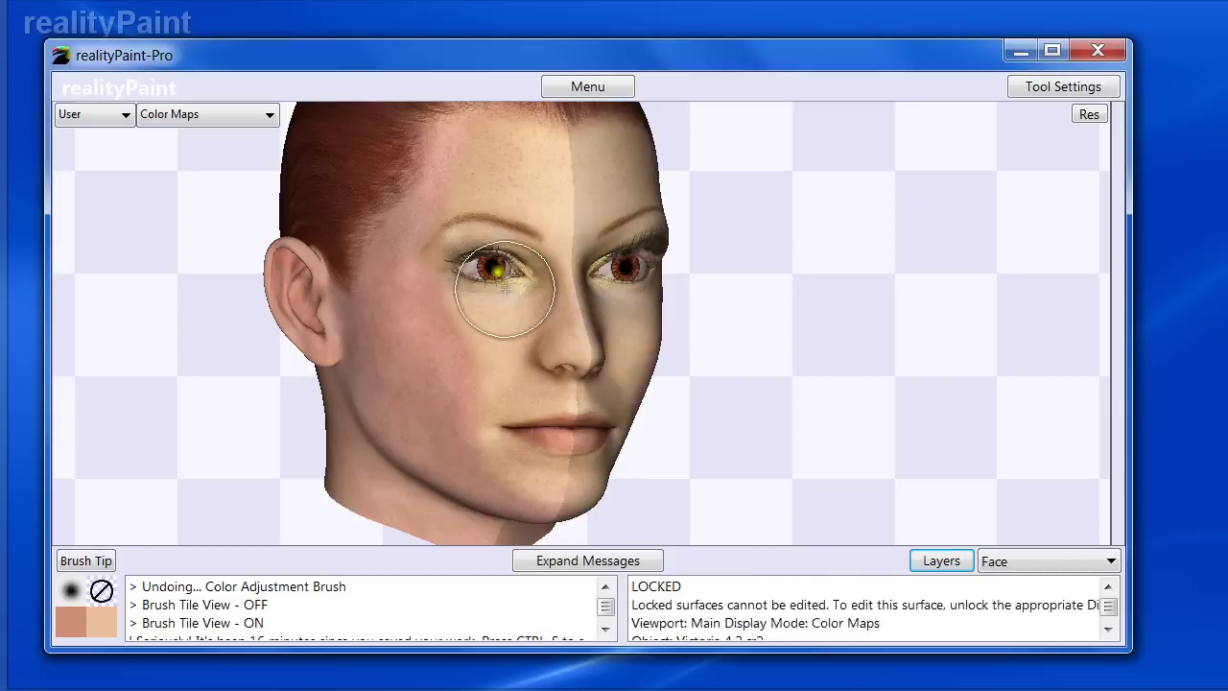
{"action": "mouse_move", "coordinate": [504, 288]}
{"action": "left_mouse_down"}
{"action": "mouse_move", "coordinate": [491, 213]}
{"action": "mouse_move", "coordinate": [541, 329]}
{"action": "mouse_move", "coordinate": [483, 241]}
{"action": "mouse_move", "coordinate": [503, 436]}
{"action": "mouse_move", "coordinate": [543, 411]}
{"action": "mouse_move", "coordinate": [535, 205]}
{"action": "mouse_move", "coordinate": [471, 236]}
{"action": "mouse_move", "coordinate": [487, 415]}
{"action": "left_mouse_up"}
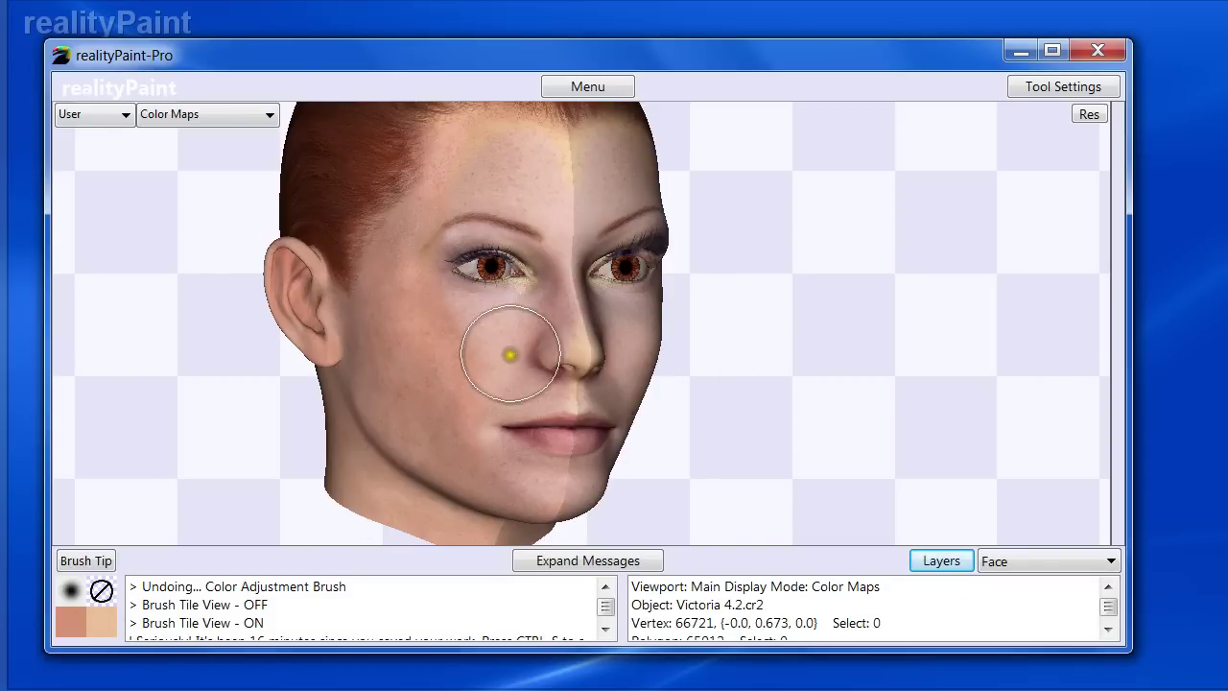
{"action": "key", "text": "ctrl+z"}
- Paint a short blue stroke on the cheek beside the nose with the Paint Brush at size 5
{"action": "right_click", "coordinate": [509, 277]}
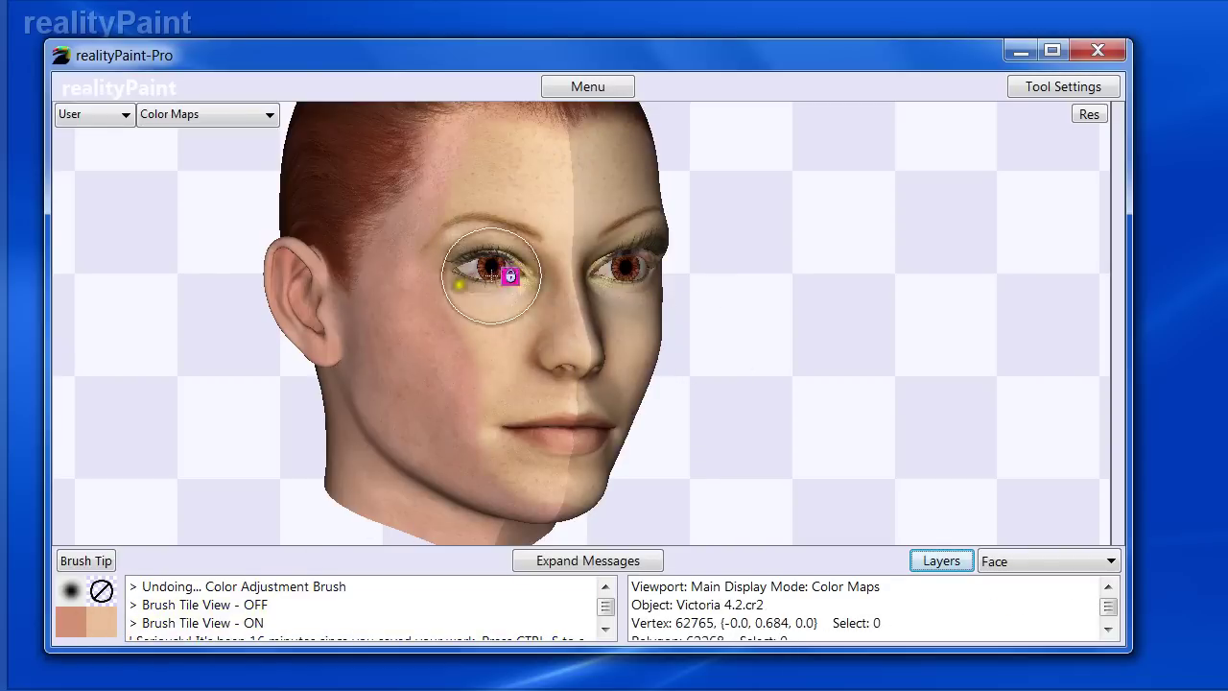
{"action": "left_click", "coordinate": [411, 198]}
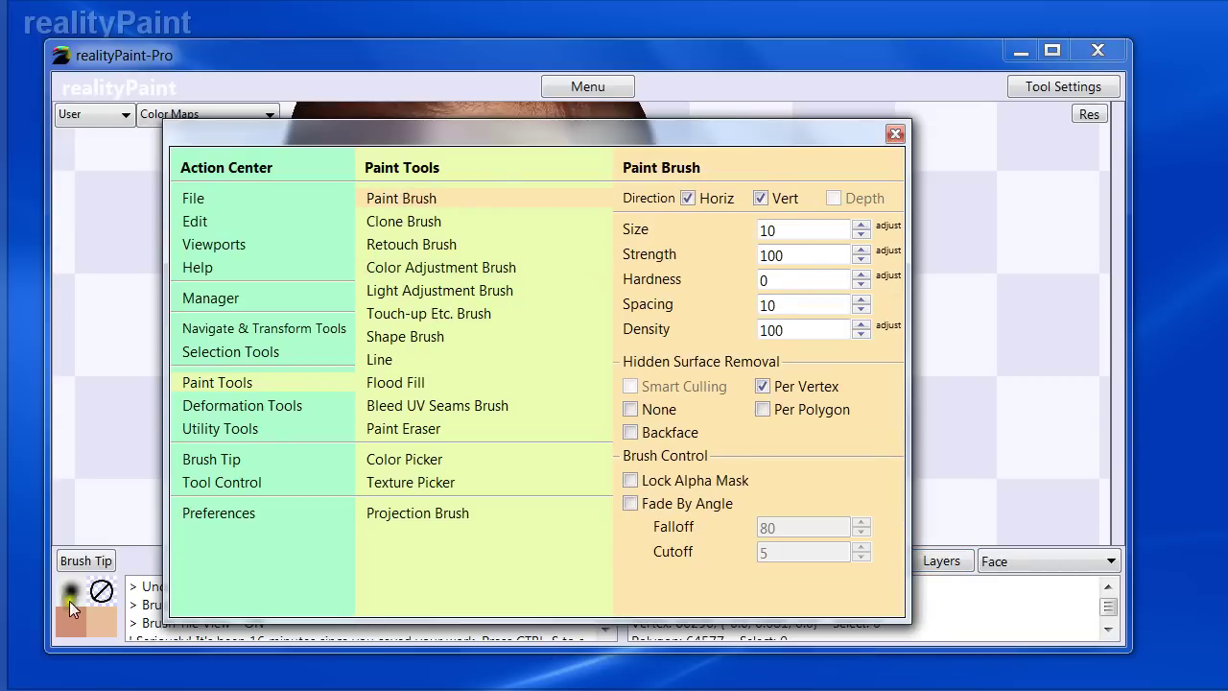
{"action": "left_click", "coordinate": [73, 610]}
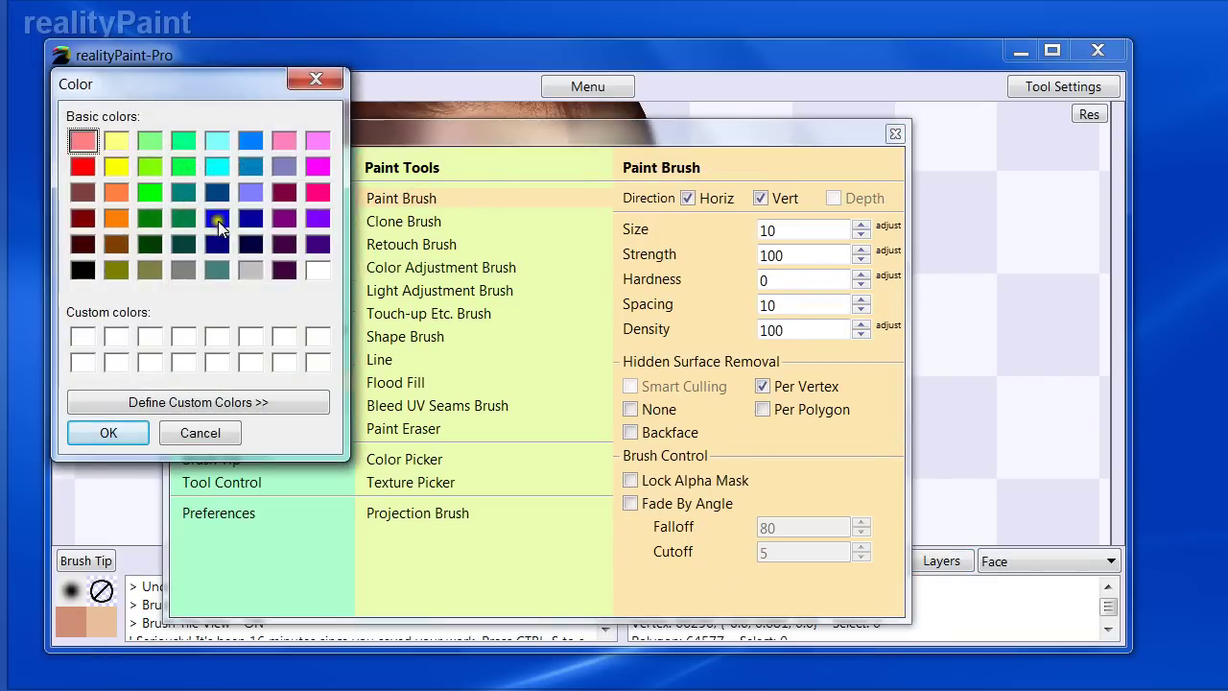
{"action": "left_click", "coordinate": [135, 437]}
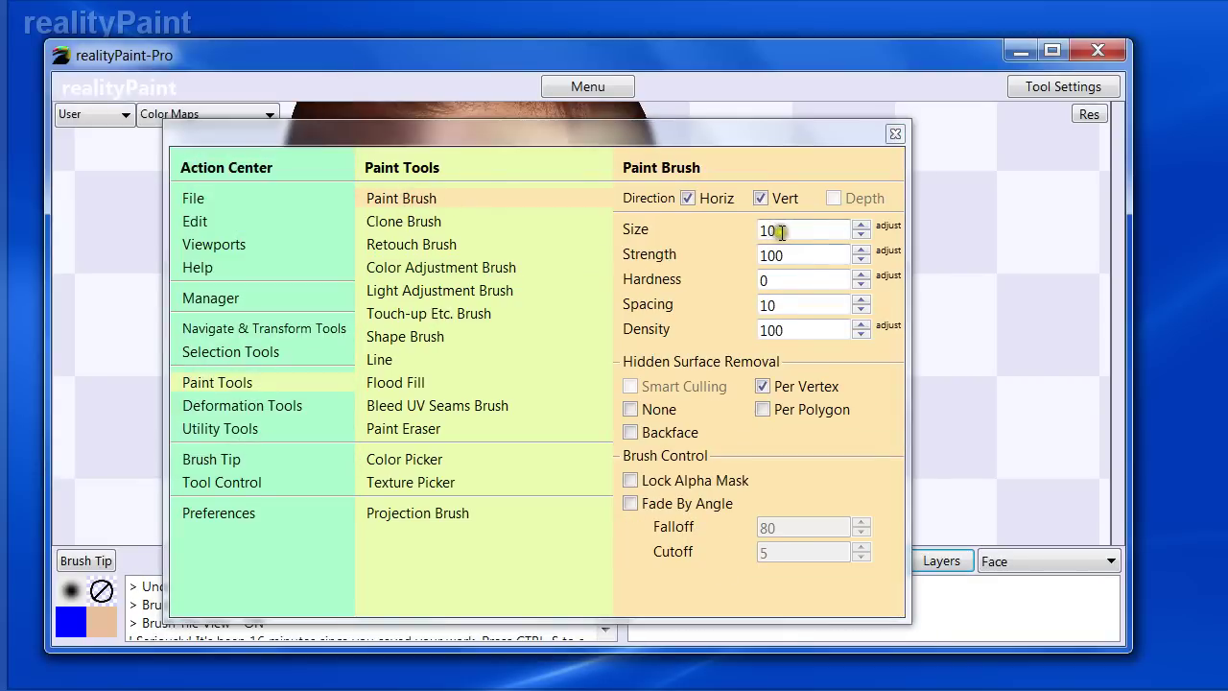
{"action": "left_click_drag", "start_coordinate": [782, 232], "coordinate": [699, 253]}
{"action": "type", "text": "50"}
{"action": "key", "text": "Return"}
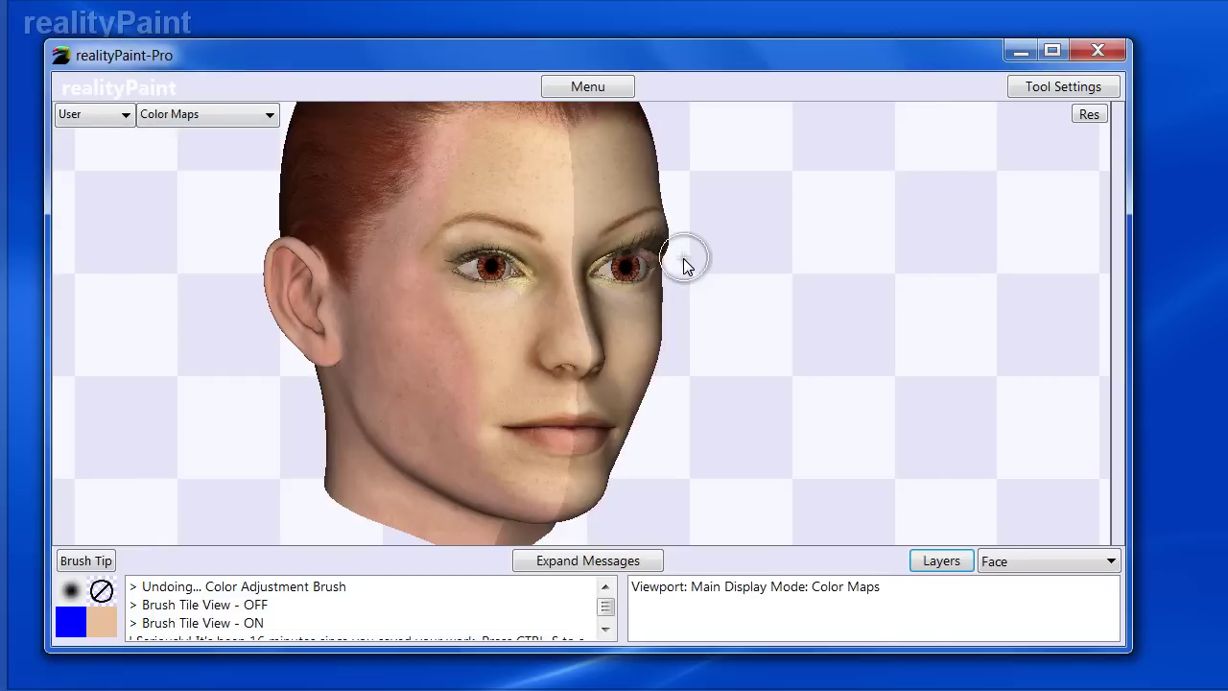
{"action": "left_click_drag", "start_coordinate": [500, 329], "coordinate": [501, 381]}
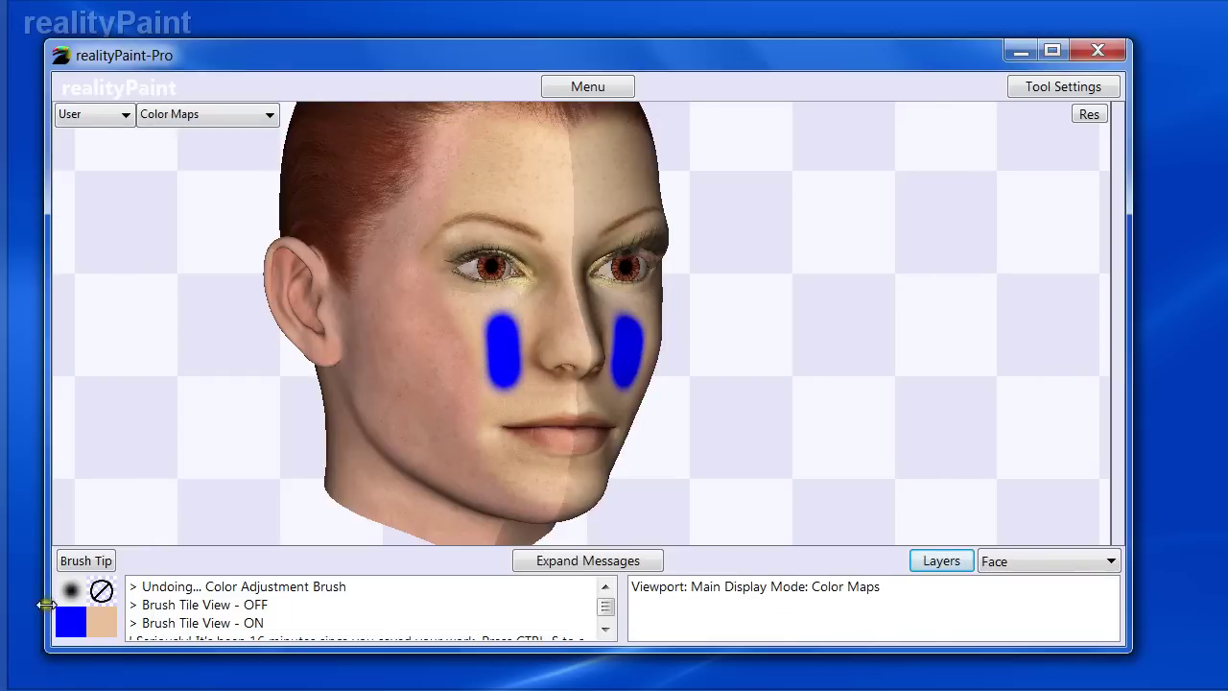
- Sample a pink skin colour from the cheek with the Color Picker, and set the Color Adjustment Brush to size 10
{"action": "right_click", "coordinate": [523, 425]}
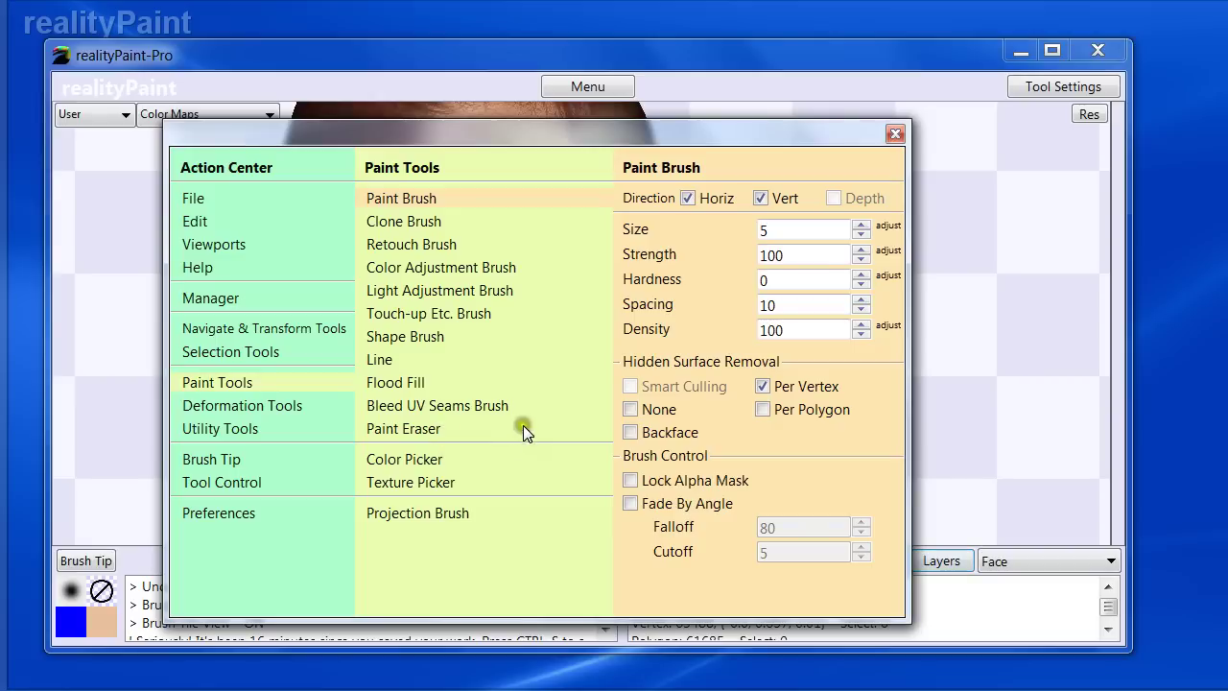
{"action": "left_click", "coordinate": [410, 460]}
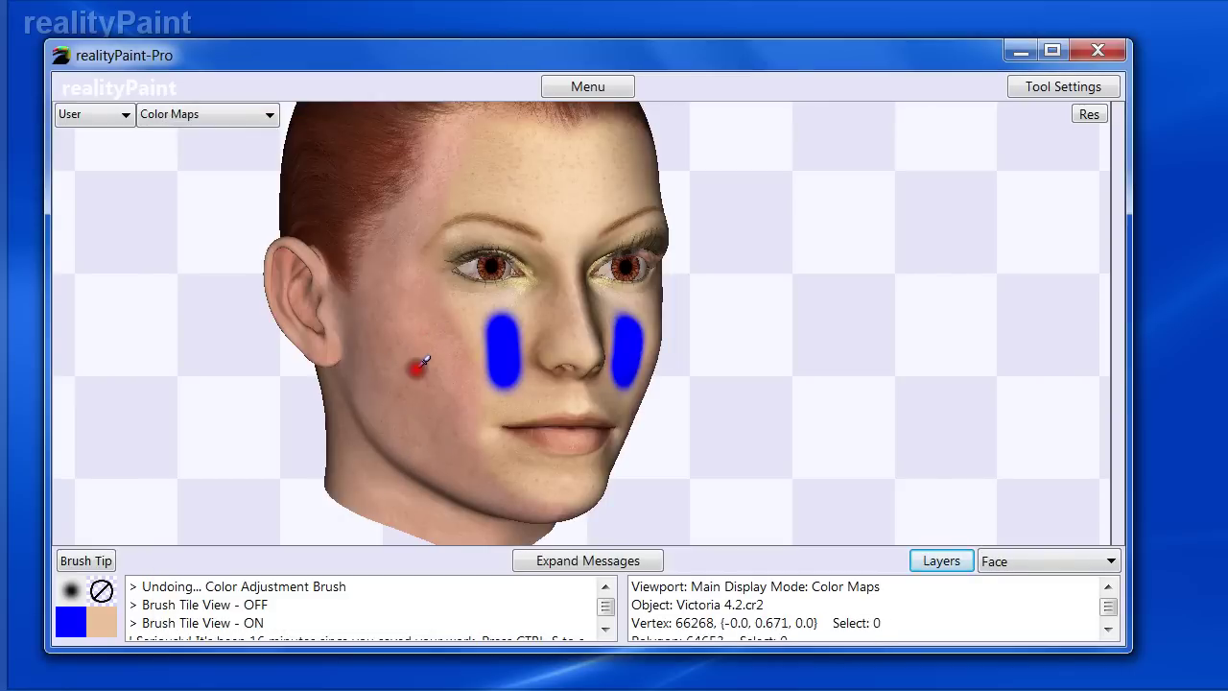
{"action": "right_click", "coordinate": [446, 332]}
{"action": "left_click", "coordinate": [499, 266]}
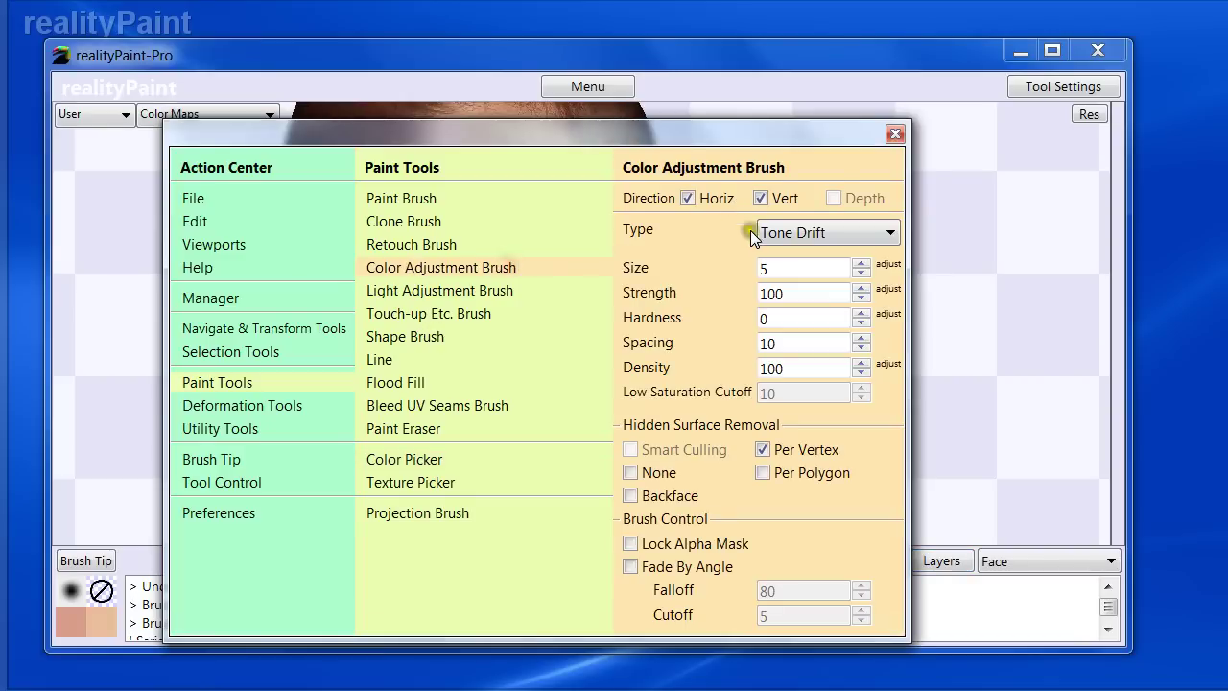
{"action": "right_click", "coordinate": [807, 230]}
{"action": "right_click", "coordinate": [786, 257]}
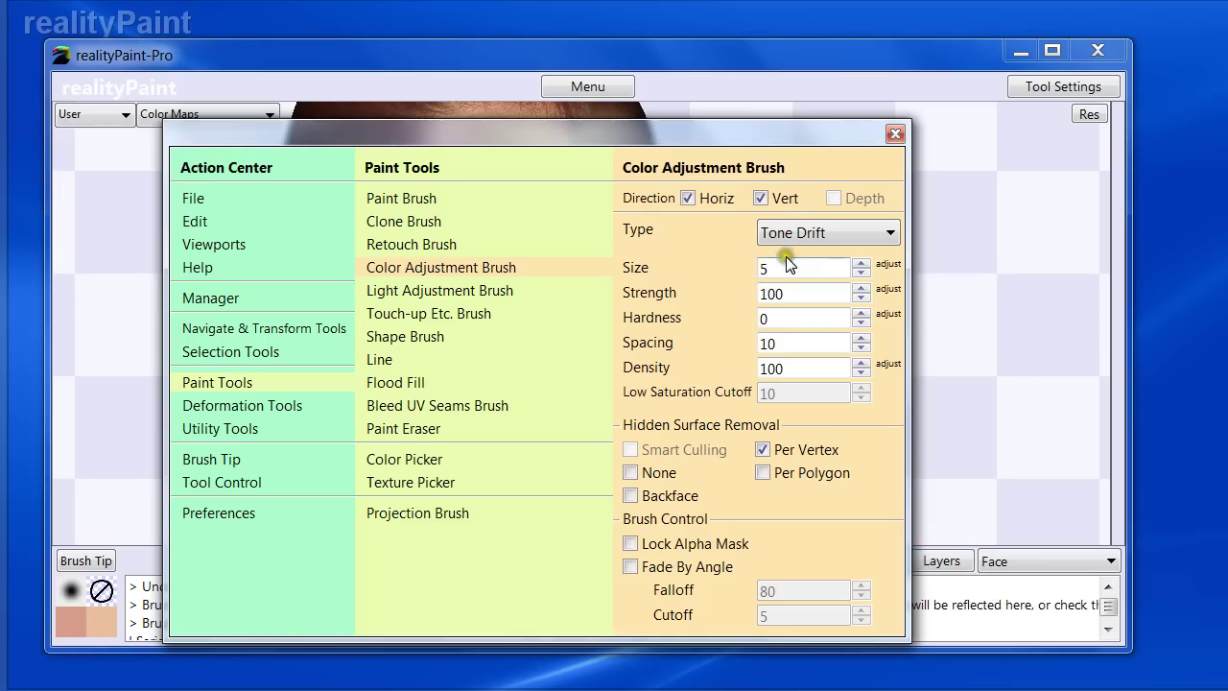
{"action": "type", "text": "10"}
{"action": "right_click", "coordinate": [700, 278]}
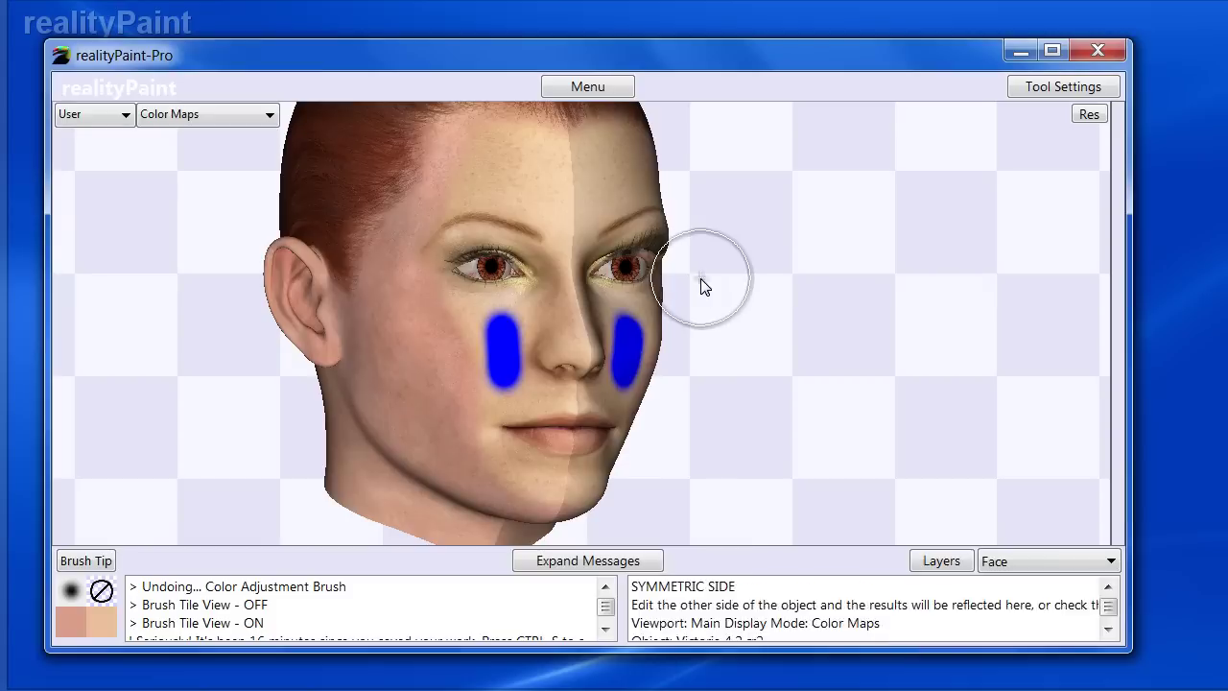
- Try the Tone Drift brush at strength 100 over the face and the blue patch, and undo the strokes and the blue paint
{"action": "mouse_move", "coordinate": [494, 187]}
{"action": "left_mouse_down"}
{"action": "mouse_move", "coordinate": [512, 392]}
{"action": "mouse_move", "coordinate": [529, 432]}
{"action": "mouse_move", "coordinate": [567, 162]}
{"action": "mouse_move", "coordinate": [471, 143]}
{"action": "mouse_move", "coordinate": [523, 411]}
{"action": "mouse_move", "coordinate": [505, 485]}
{"action": "left_mouse_up"}
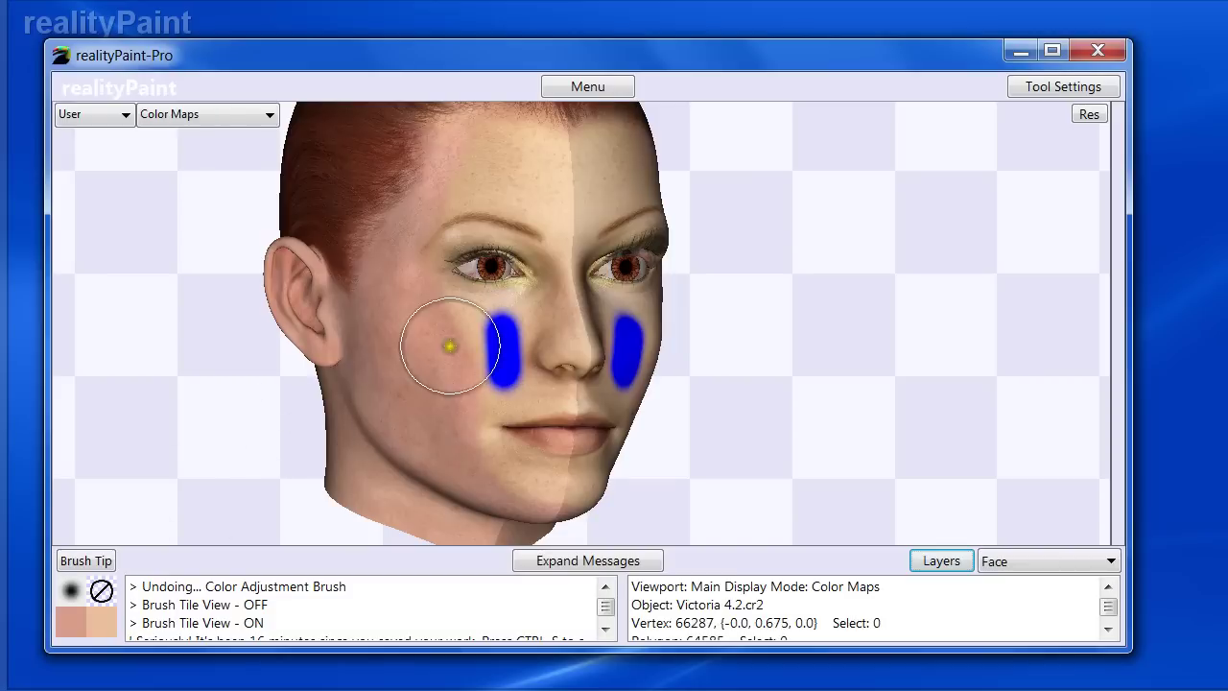
{"action": "key", "text": "ctrl+z"}
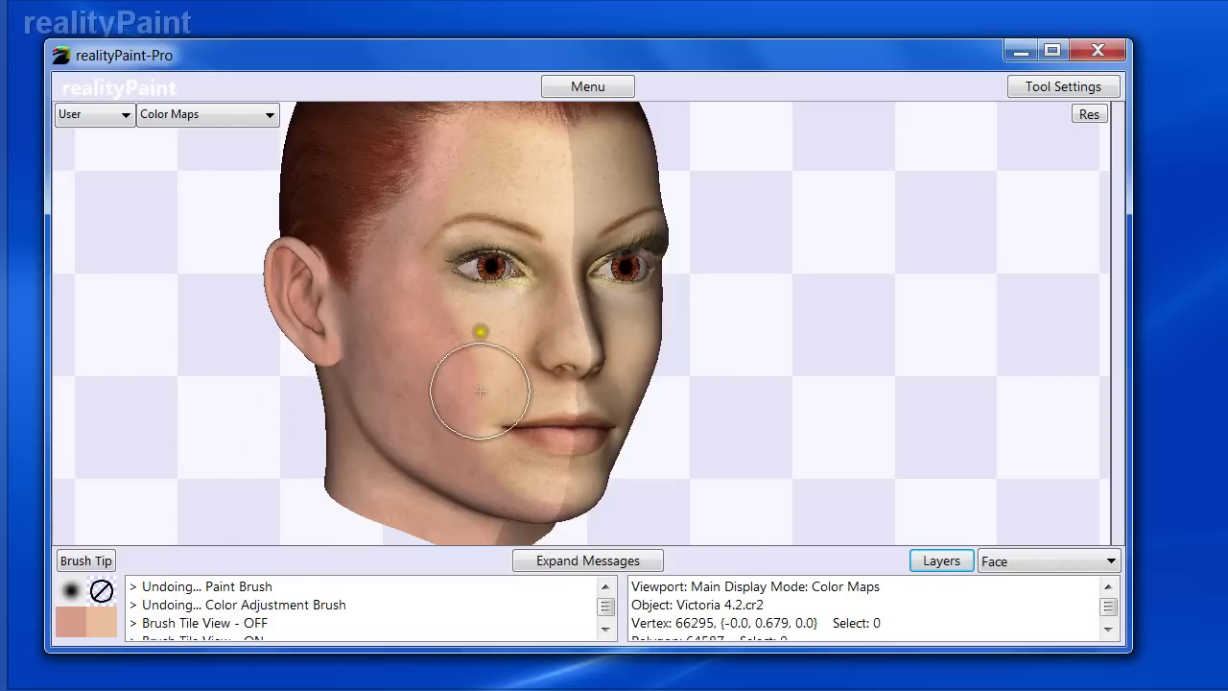
- Try the Tone Drift brush at strength 50 over the forehead, cheeks and chin, and undo the strokes
{"action": "right_click", "coordinate": [627, 240]}
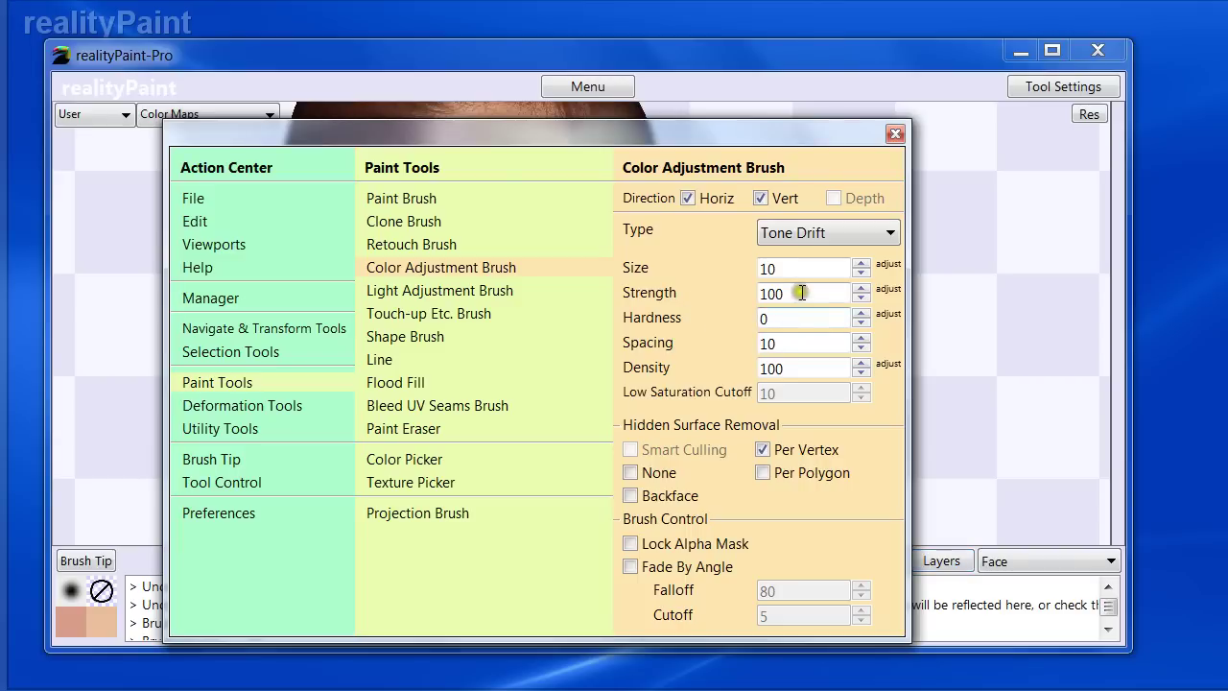
{"action": "right_click", "coordinate": [630, 292]}
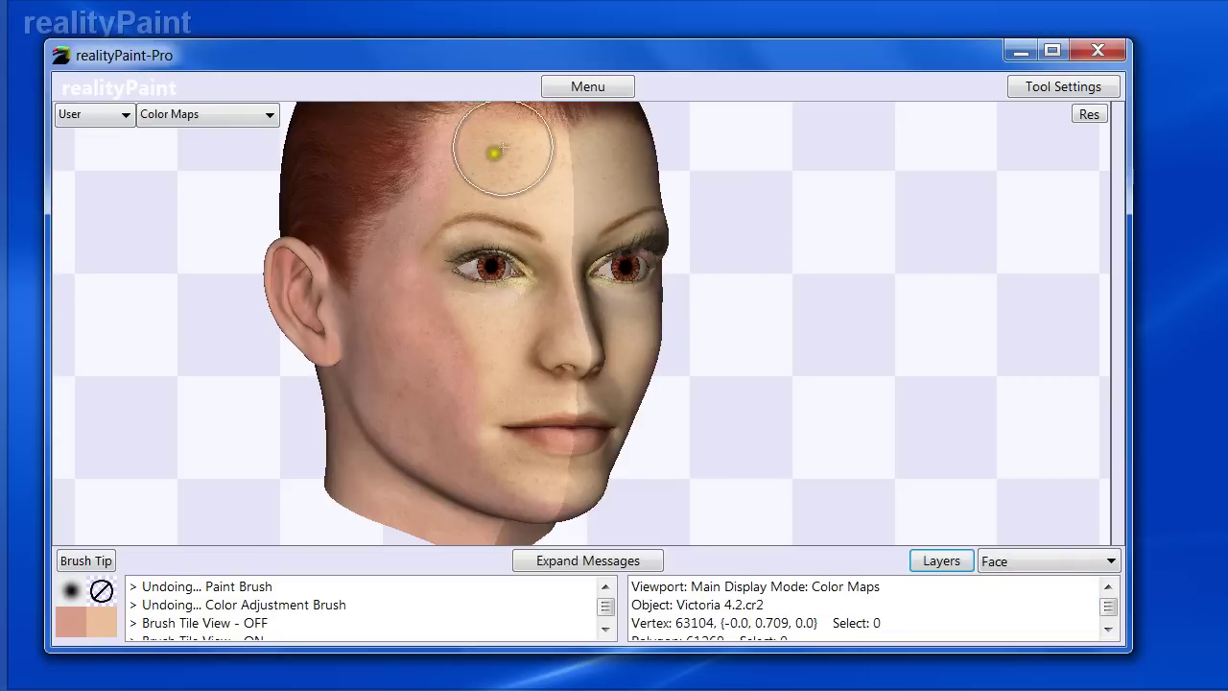
{"action": "mouse_move", "coordinate": [495, 154]}
{"action": "left_mouse_down"}
{"action": "mouse_move", "coordinate": [520, 148]}
{"action": "mouse_move", "coordinate": [553, 258]}
{"action": "mouse_move", "coordinate": [548, 425]}
{"action": "mouse_move", "coordinate": [510, 461]}
{"action": "mouse_move", "coordinate": [517, 174]}
{"action": "mouse_move", "coordinate": [466, 297]}
{"action": "mouse_move", "coordinate": [557, 288]}
{"action": "mouse_move", "coordinate": [471, 169]}
{"action": "mouse_move", "coordinate": [596, 189]}
{"action": "mouse_move", "coordinate": [652, 305]}
{"action": "left_mouse_up"}
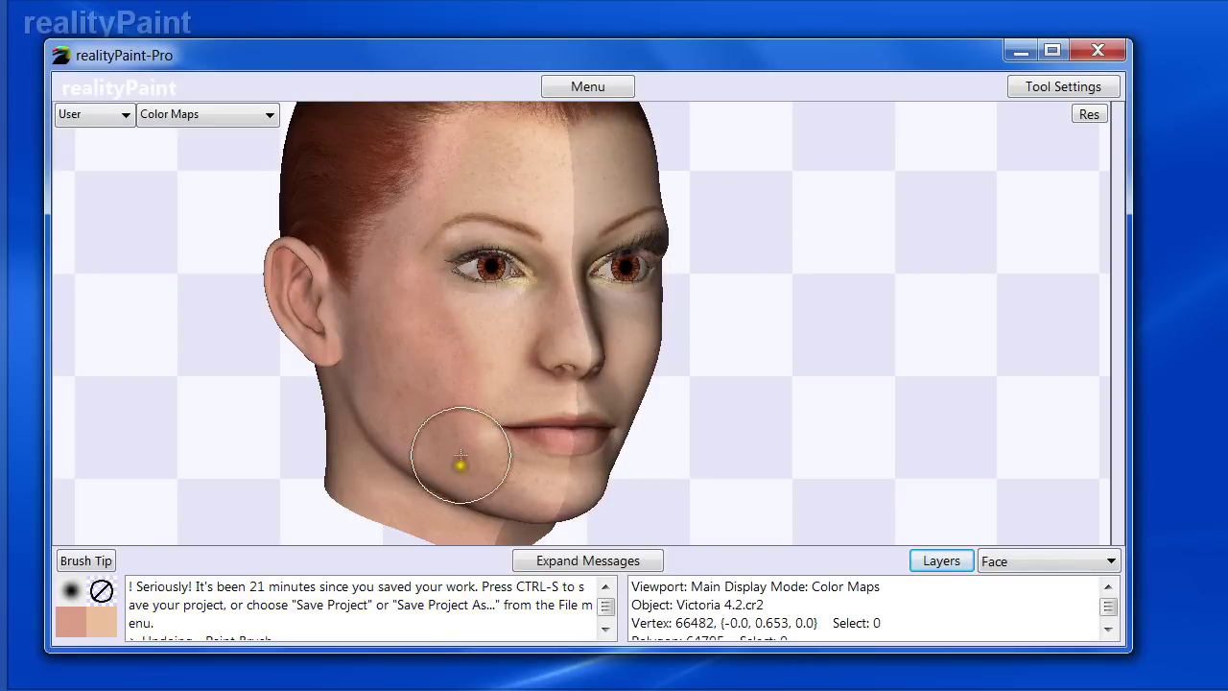
{"action": "mouse_move", "coordinate": [501, 422]}
{"action": "left_mouse_down"}
{"action": "mouse_move", "coordinate": [493, 447]}
{"action": "mouse_move", "coordinate": [434, 207]}
{"action": "mouse_move", "coordinate": [488, 132]}
{"action": "mouse_move", "coordinate": [471, 214]}
{"action": "mouse_move", "coordinate": [505, 447]}
{"action": "mouse_move", "coordinate": [566, 525]}
{"action": "mouse_move", "coordinate": [595, 530]}
{"action": "left_mouse_up"}
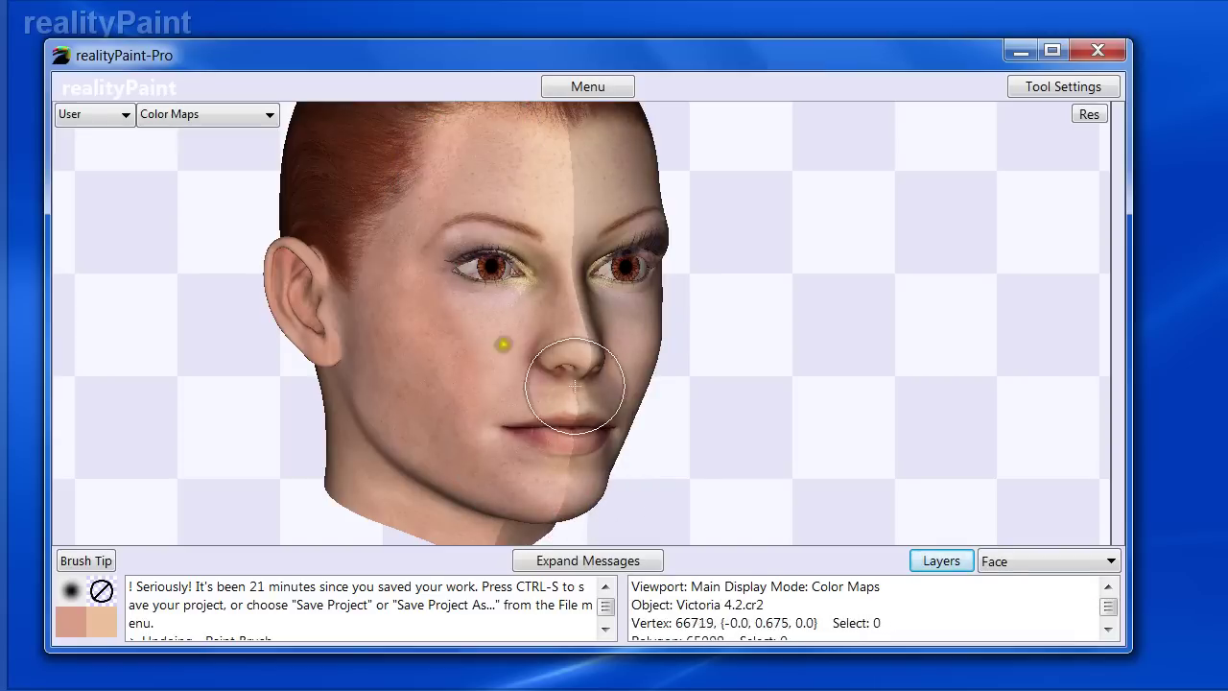
{"action": "key", "text": "ctrl+z"}
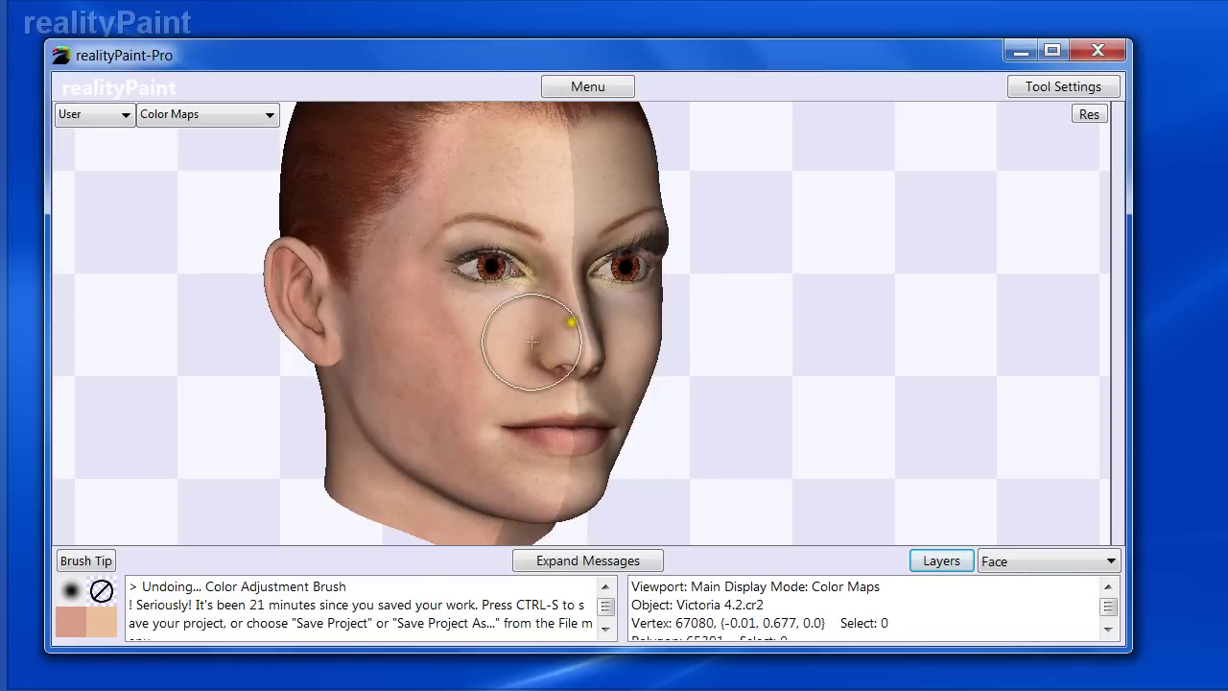
- Set the Tone Drift brush's strength to 30 and brush over the painted face from the forehead to the chin
{"action": "right_click", "coordinate": [729, 259]}
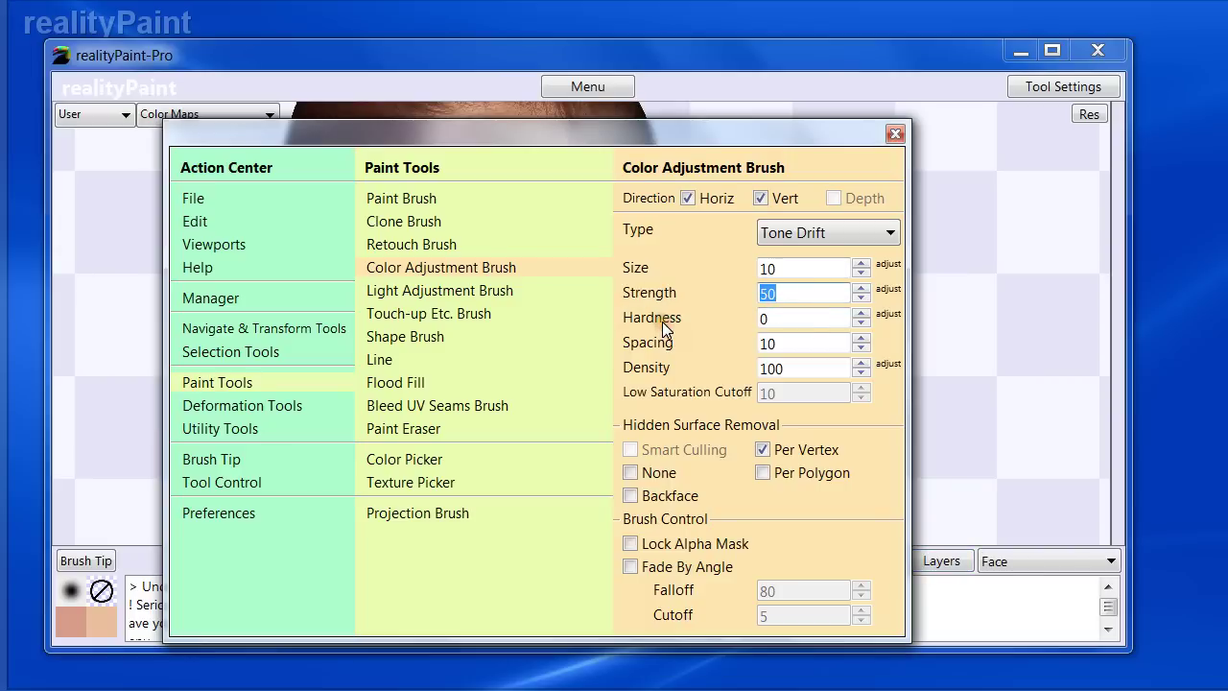
{"action": "type", "text": "30"}
{"action": "key", "text": "Return"}
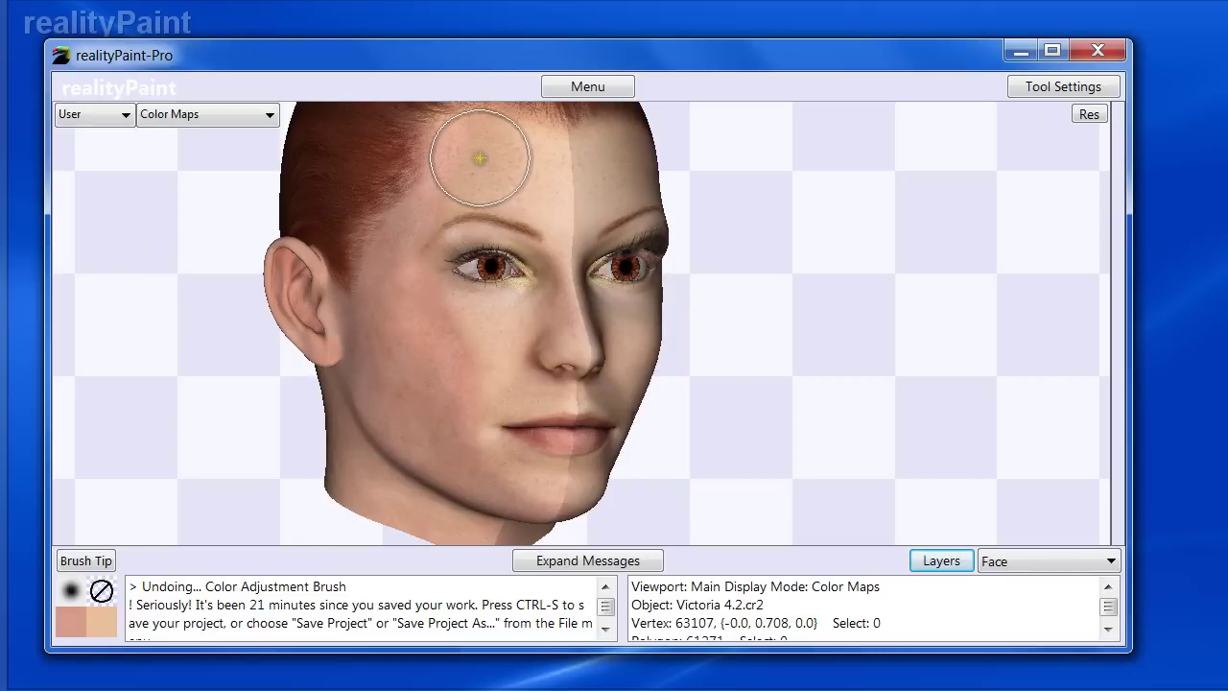
{"action": "mouse_move", "coordinate": [488, 146]}
{"action": "left_mouse_down"}
{"action": "mouse_move", "coordinate": [444, 277]}
{"action": "mouse_move", "coordinate": [480, 467]}
{"action": "mouse_move", "coordinate": [516, 509]}
{"action": "mouse_move", "coordinate": [562, 472]}
{"action": "left_mouse_up"}
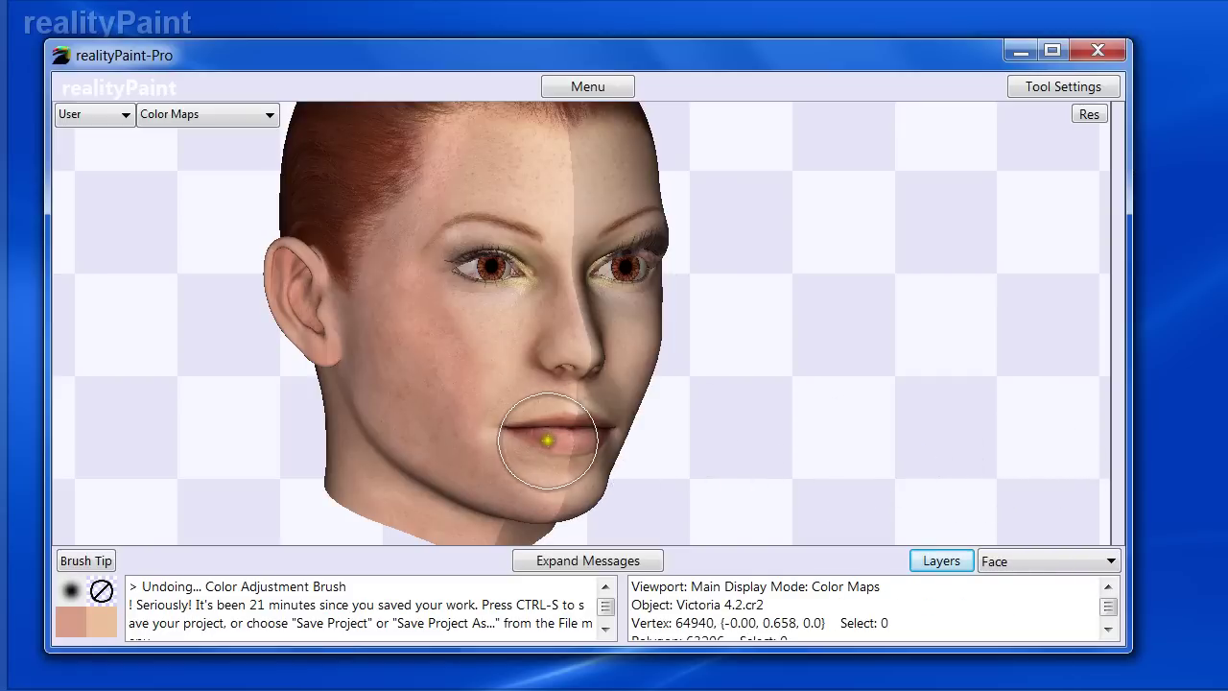
- Inspect the adjusted cheek from a closer, rotated angle and make Background the active layer
{"action": "key", "text": "r"}
{"action": "mouse_move", "coordinate": [528, 359]}
{"action": "left_mouse_down"}
{"action": "mouse_move", "coordinate": [466, 374]}
{"action": "mouse_move", "coordinate": [434, 339]}
{"action": "mouse_move", "coordinate": [512, 316]}
{"action": "mouse_move", "coordinate": [568, 365]}
{"action": "mouse_move", "coordinate": [501, 401]}
{"action": "mouse_move", "coordinate": [438, 348]}
{"action": "mouse_move", "coordinate": [501, 332]}
{"action": "mouse_move", "coordinate": [529, 351]}
{"action": "mouse_move", "coordinate": [487, 332]}
{"action": "mouse_move", "coordinate": [595, 283]}
{"action": "mouse_move", "coordinate": [534, 282]}
{"action": "mouse_move", "coordinate": [565, 314]}
{"action": "mouse_move", "coordinate": [639, 332]}
{"action": "mouse_move", "coordinate": [518, 263]}
{"action": "mouse_move", "coordinate": [513, 288]}
{"action": "mouse_move", "coordinate": [447, 282]}
{"action": "mouse_move", "coordinate": [529, 216]}
{"action": "mouse_move", "coordinate": [549, 301]}
{"action": "mouse_move", "coordinate": [595, 285]}
{"action": "mouse_move", "coordinate": [719, 318]}
{"action": "mouse_move", "coordinate": [715, 289]}
{"action": "mouse_move", "coordinate": [596, 378]}
{"action": "mouse_move", "coordinate": [350, 411]}
{"action": "mouse_move", "coordinate": [549, 333]}
{"action": "left_mouse_up"}
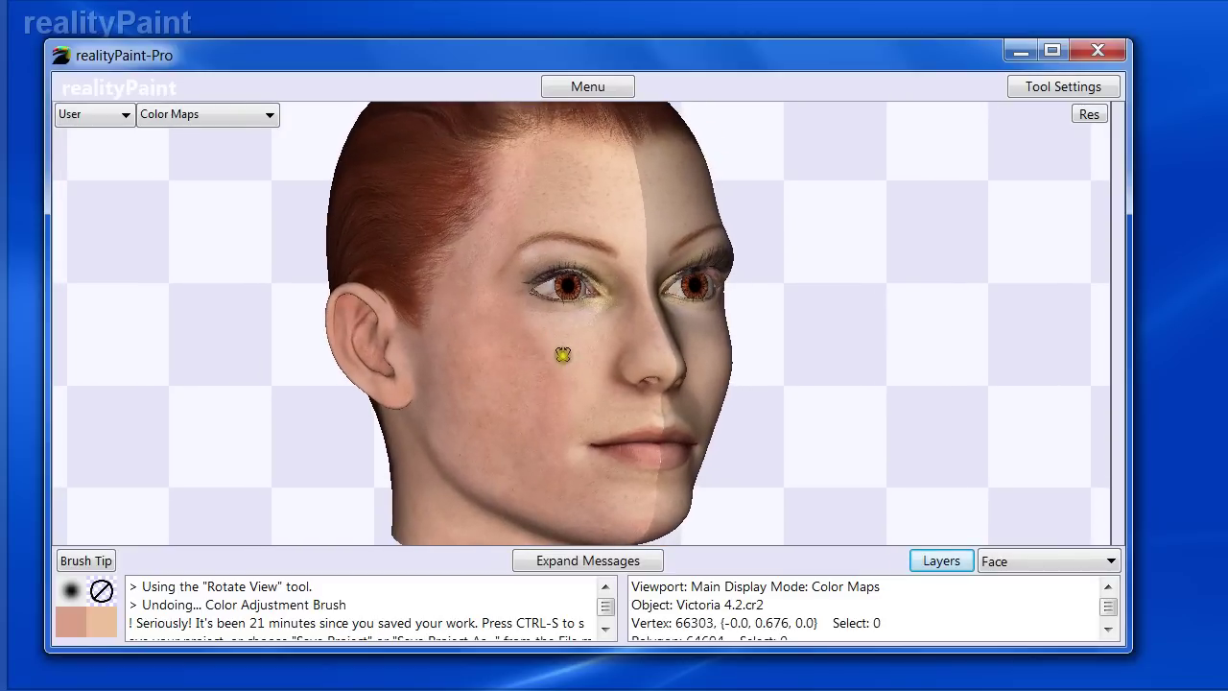
{"action": "key", "text": "z"}
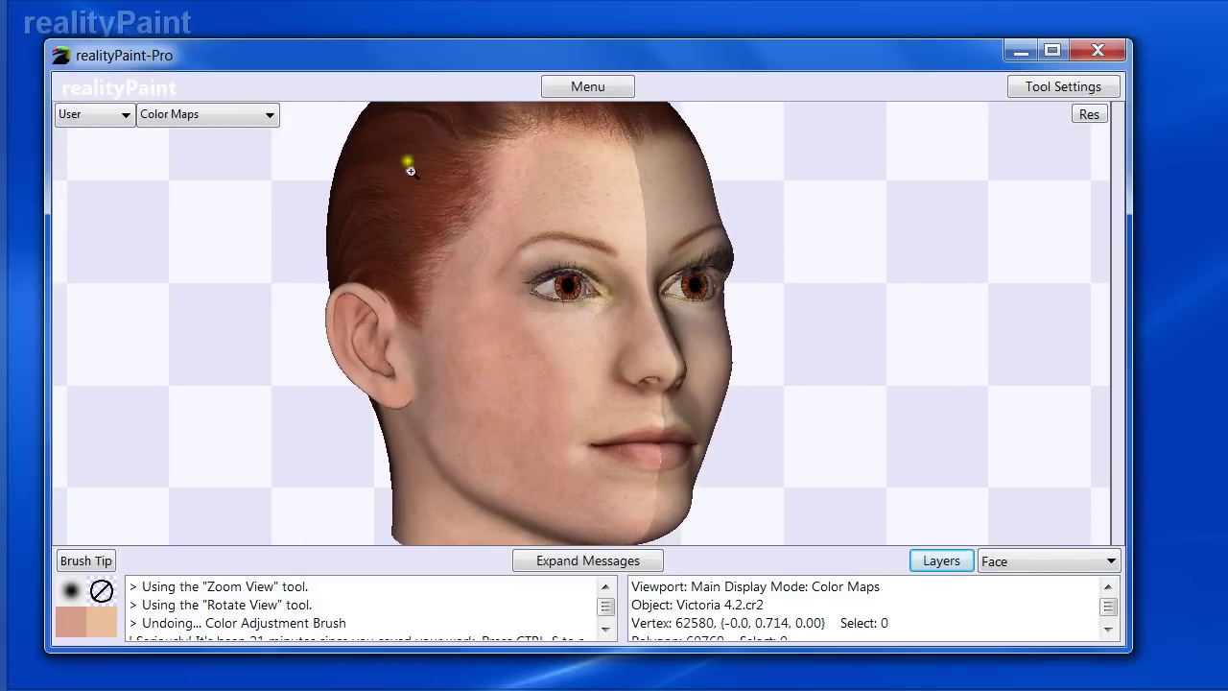
{"action": "left_click_drag", "start_coordinate": [440, 175], "coordinate": [691, 543]}
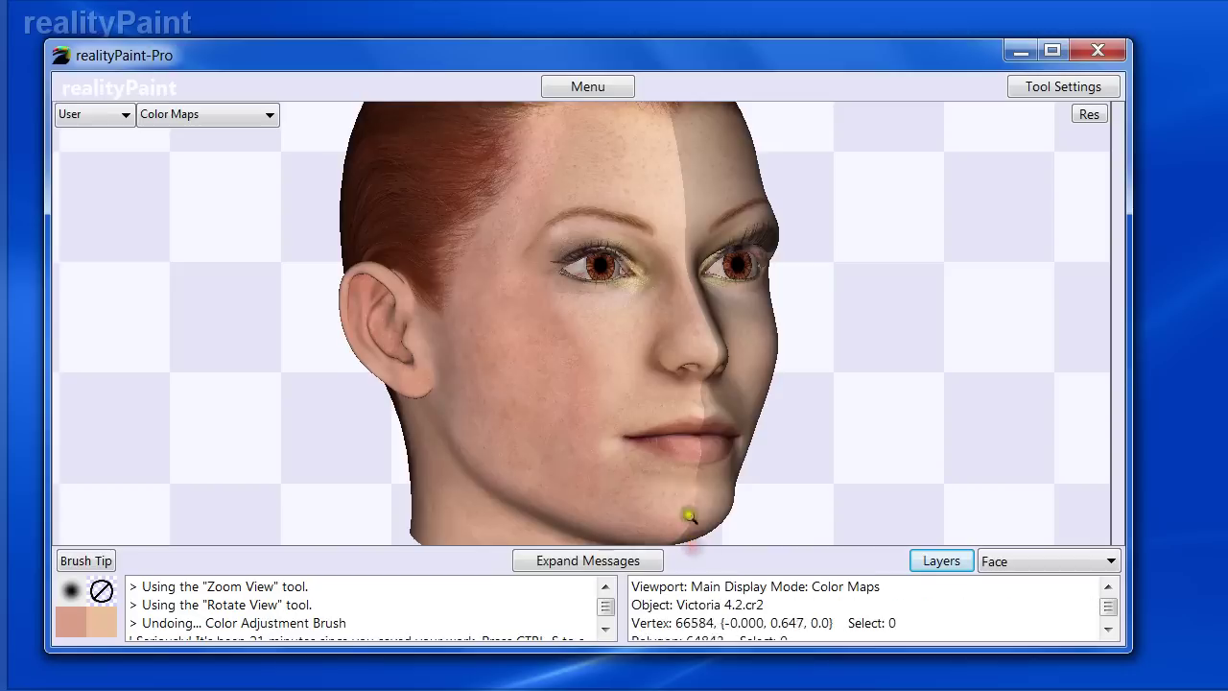
{"action": "left_click", "coordinate": [188, 607]}
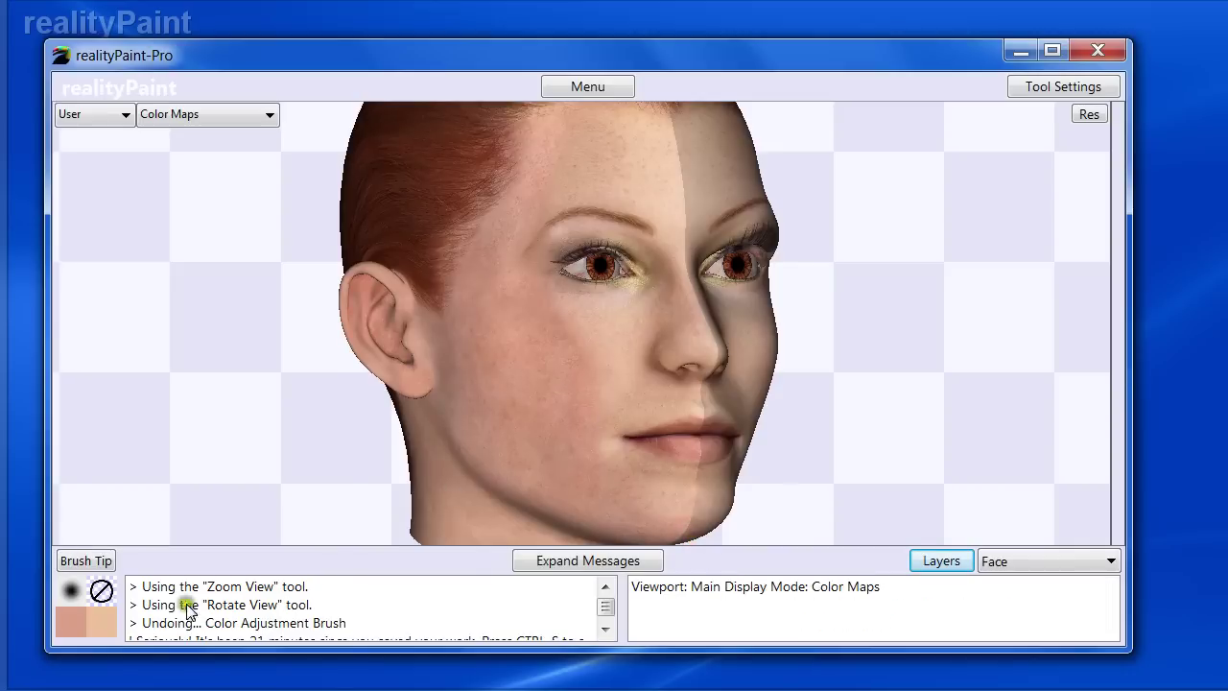
{"action": "left_click", "coordinate": [1014, 609]}
{"action": "left_click", "coordinate": [1001, 561]}
{"action": "left_click", "coordinate": [1012, 606]}
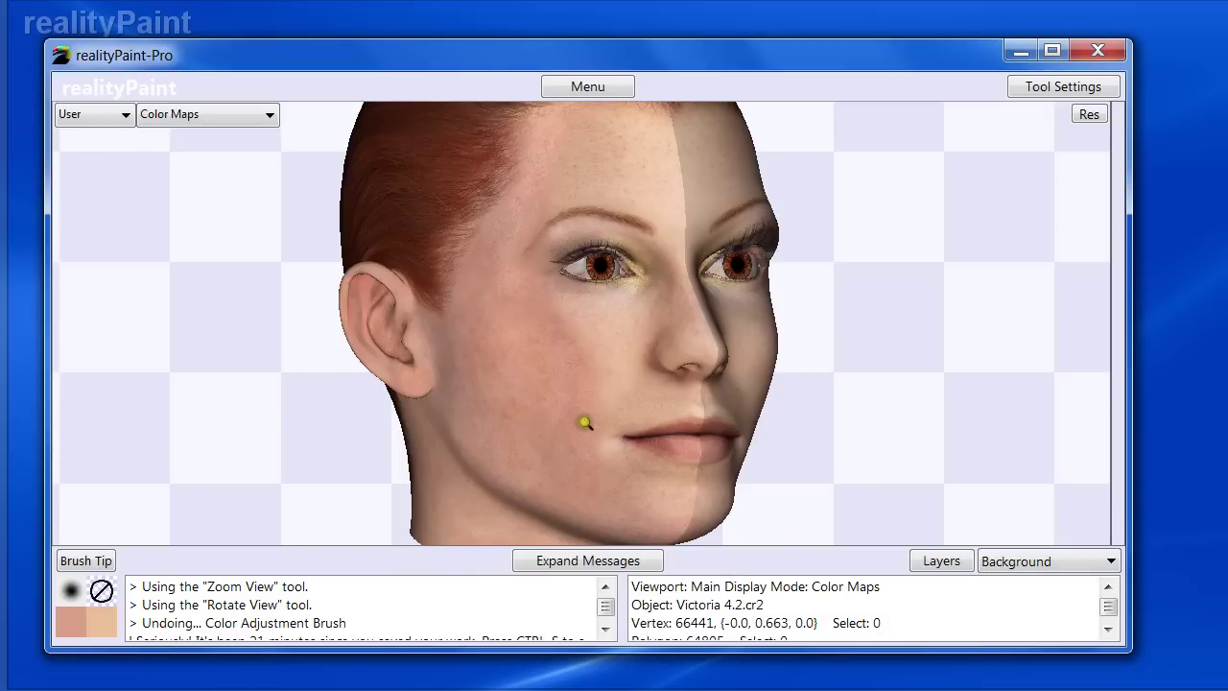
- Sample a light skin tone as the primary colour and a redder cheek tone as the secondary with the Color Picker
{"action": "right_click", "coordinate": [537, 371]}
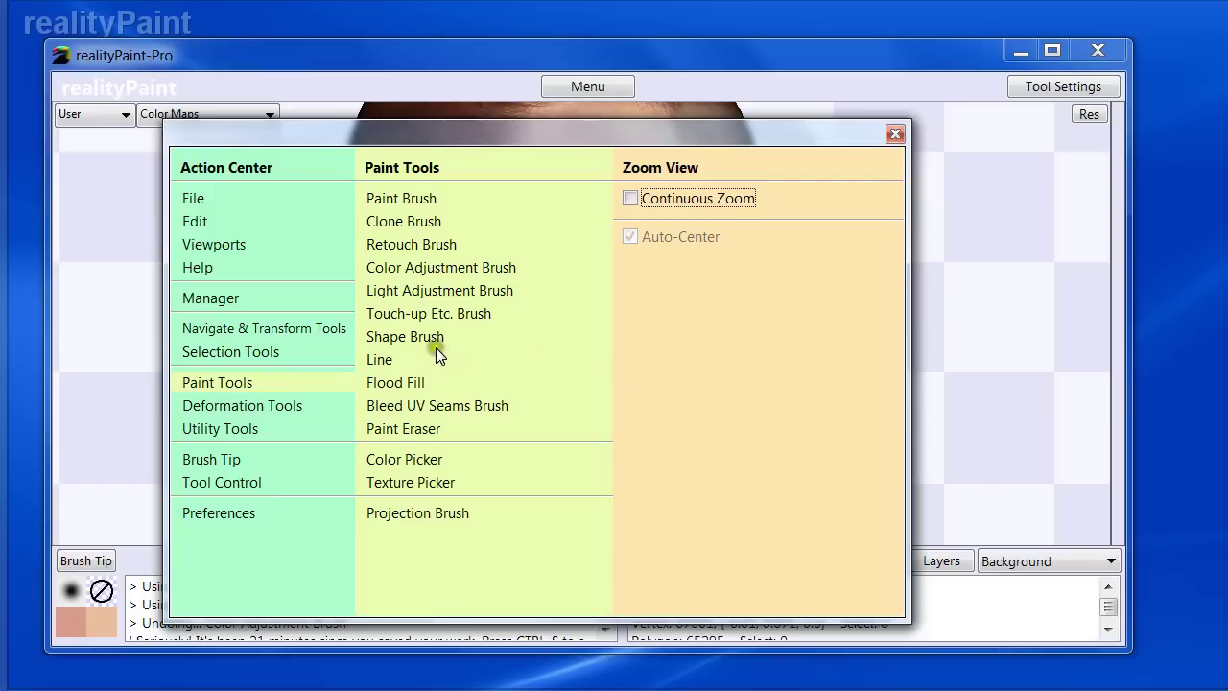
{"action": "left_click", "coordinate": [406, 457]}
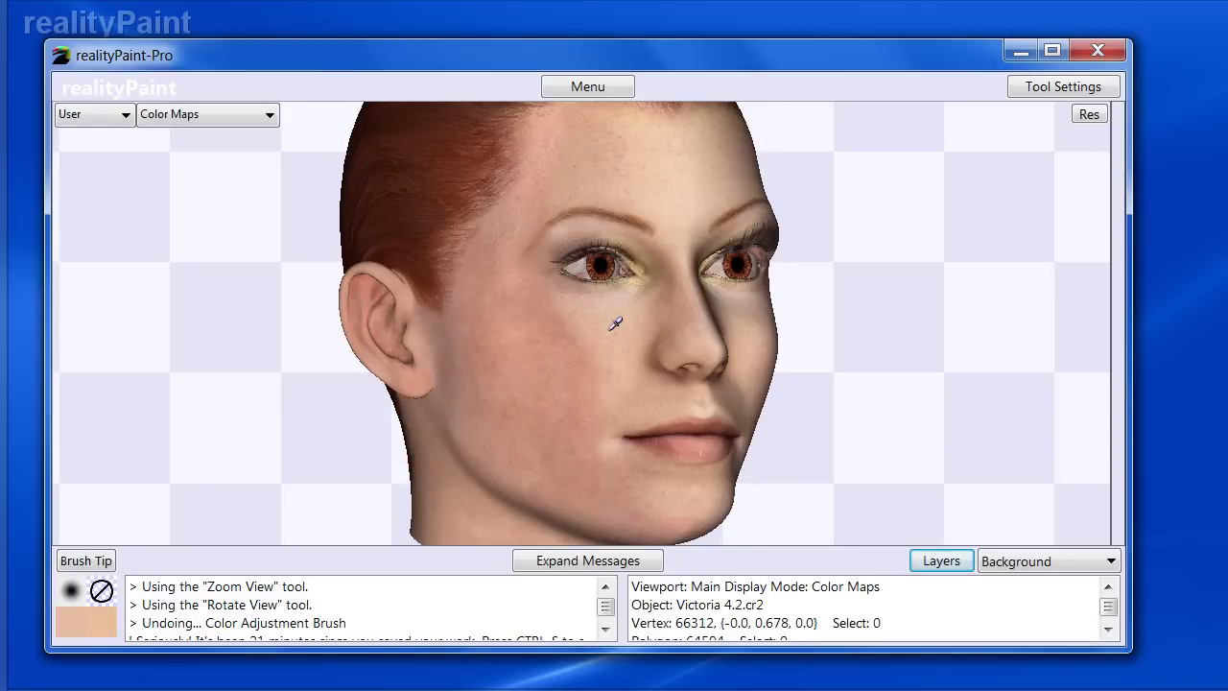
{"action": "left_click", "coordinate": [557, 351]}
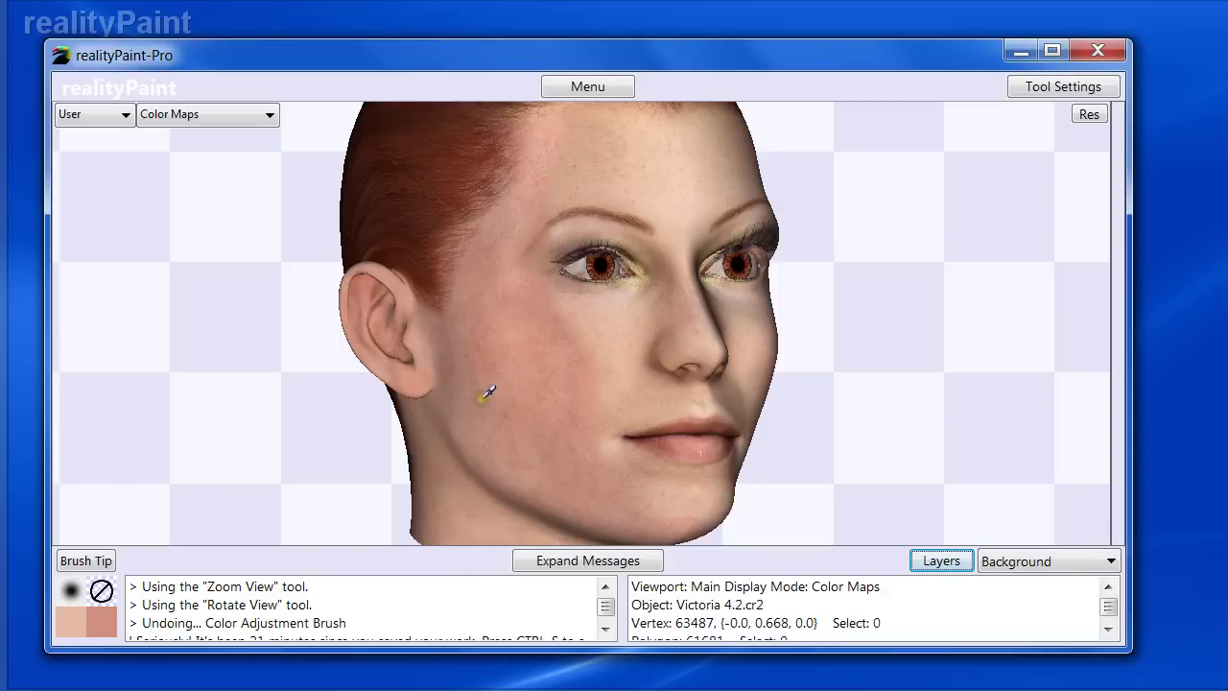
- Activate the Color Adjustment Brush with the Tone Drift type and set its strength to 50
{"action": "right_click", "coordinate": [621, 345]}
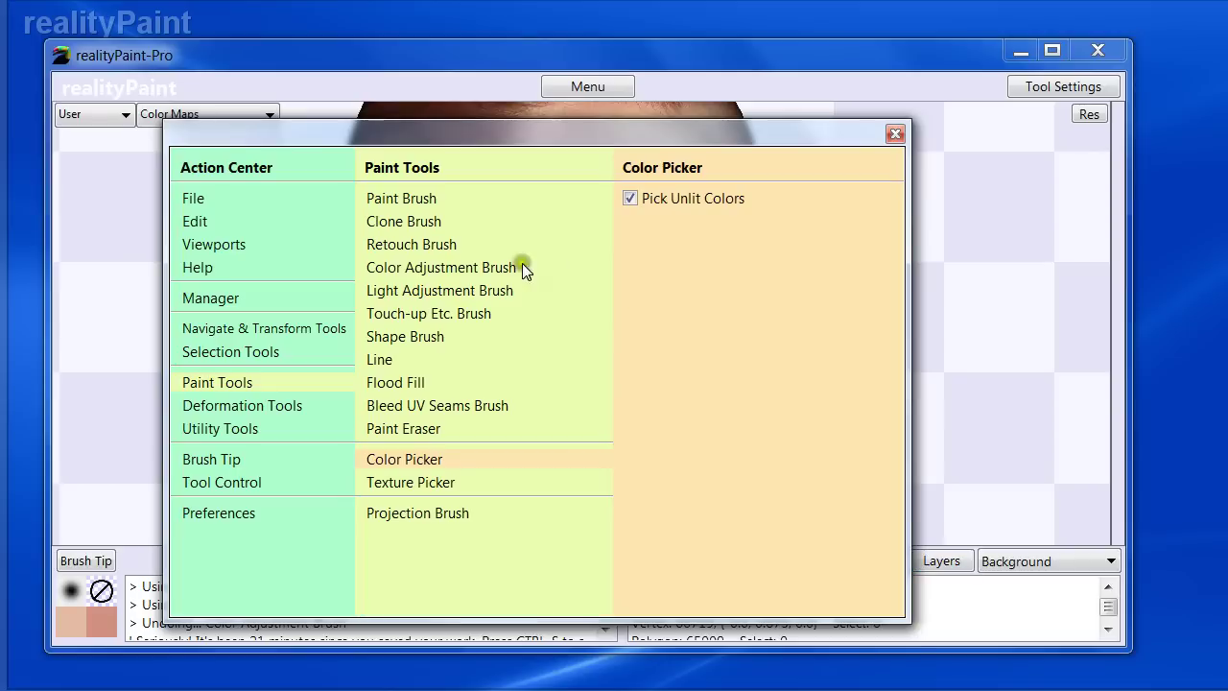
{"action": "left_click", "coordinate": [436, 277]}
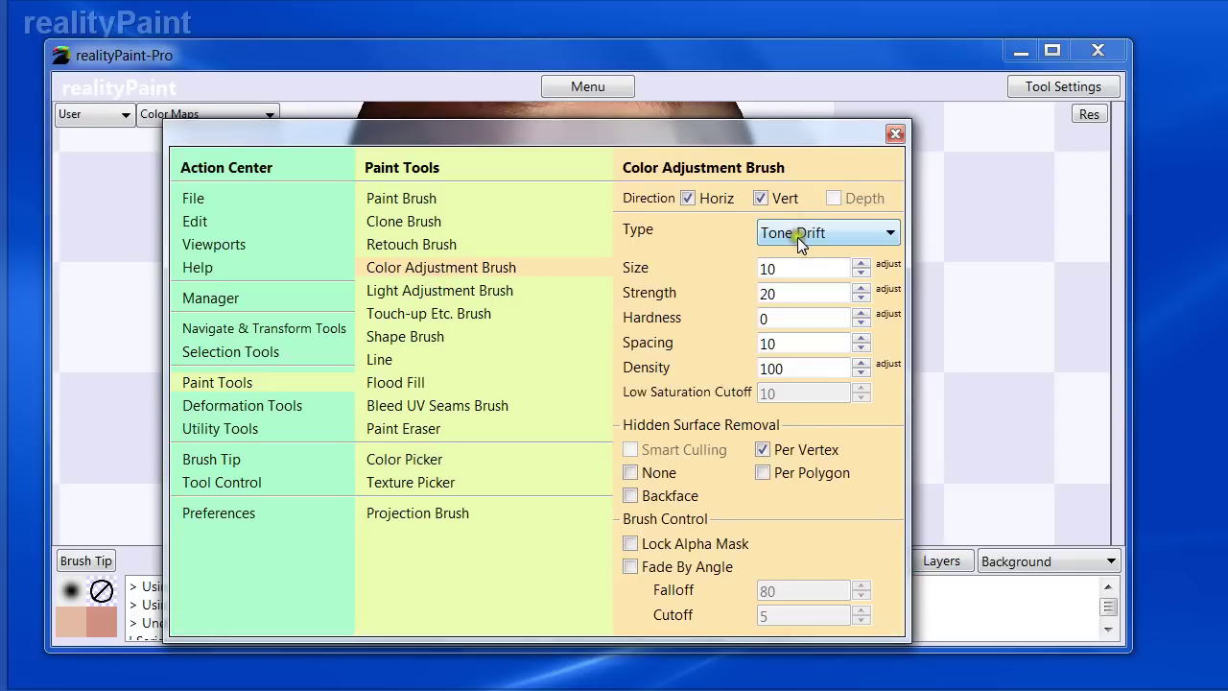
{"action": "left_click_drag", "start_coordinate": [779, 294], "coordinate": [695, 311]}
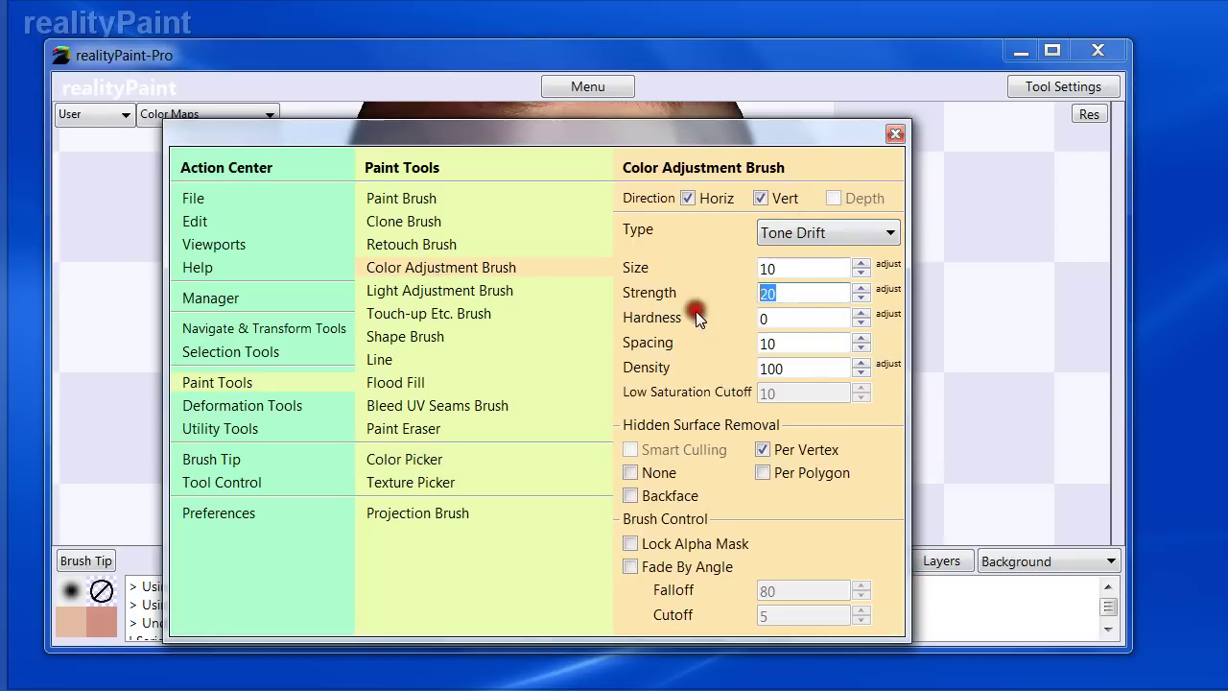
{"action": "right_click", "coordinate": [685, 361]}
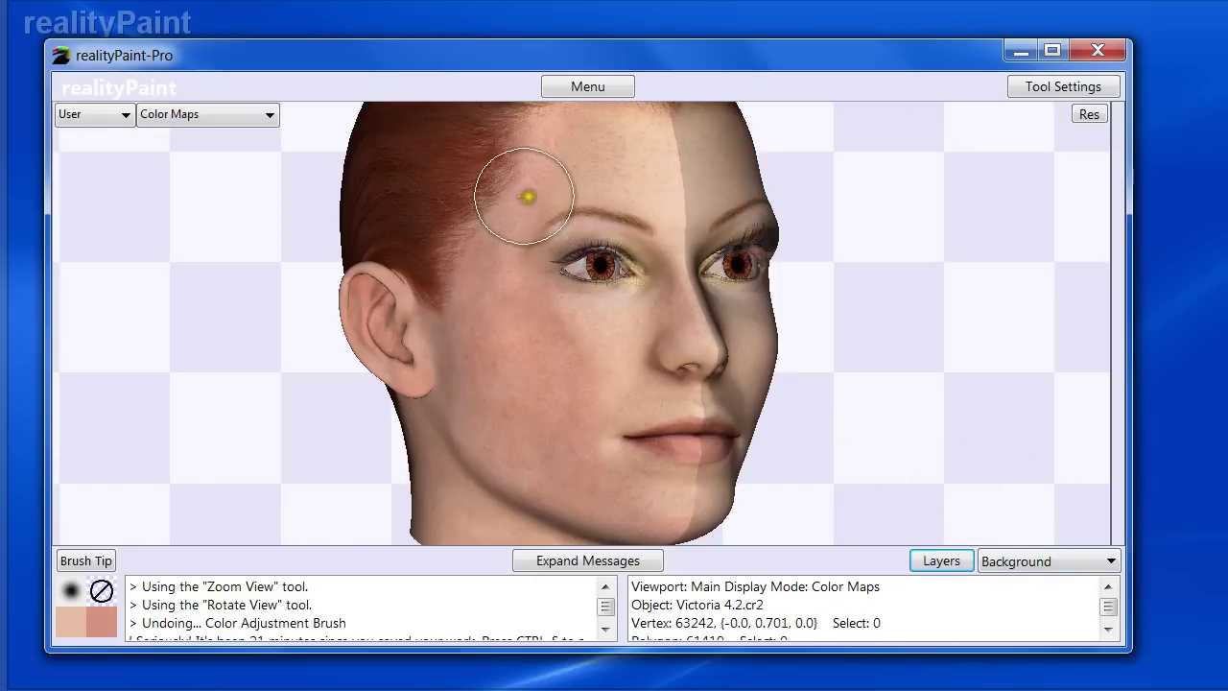
- Try the Tone Drift brush on the forehead and down the cheek, and undo the adjustment
{"action": "mouse_move", "coordinate": [527, 196]}
{"action": "left_mouse_down"}
{"action": "mouse_move", "coordinate": [529, 269]}
{"action": "mouse_move", "coordinate": [604, 475]}
{"action": "mouse_move", "coordinate": [546, 335]}
{"action": "mouse_move", "coordinate": [567, 144]}
{"action": "mouse_move", "coordinate": [567, 165]}
{"action": "left_mouse_up"}
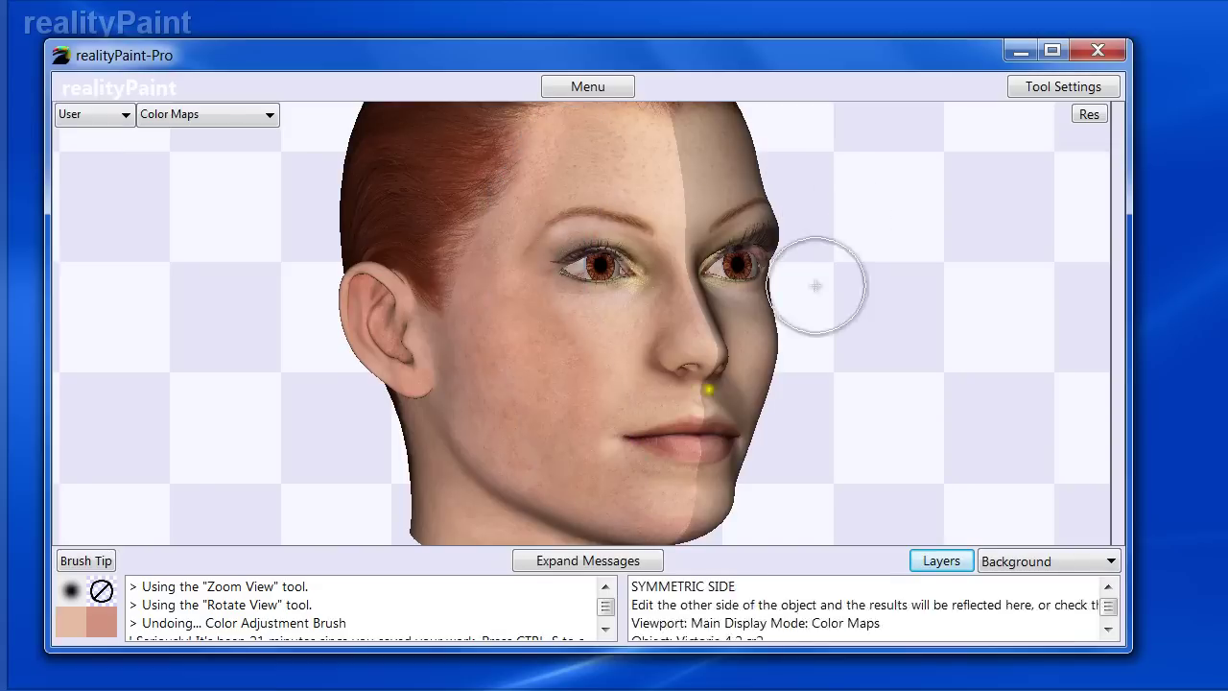
{"action": "mouse_move", "coordinate": [586, 445]}
{"action": "left_mouse_down"}
{"action": "mouse_move", "coordinate": [573, 369]}
{"action": "mouse_move", "coordinate": [529, 288]}
{"action": "mouse_move", "coordinate": [544, 173]}
{"action": "mouse_move", "coordinate": [593, 123]}
{"action": "left_mouse_up"}
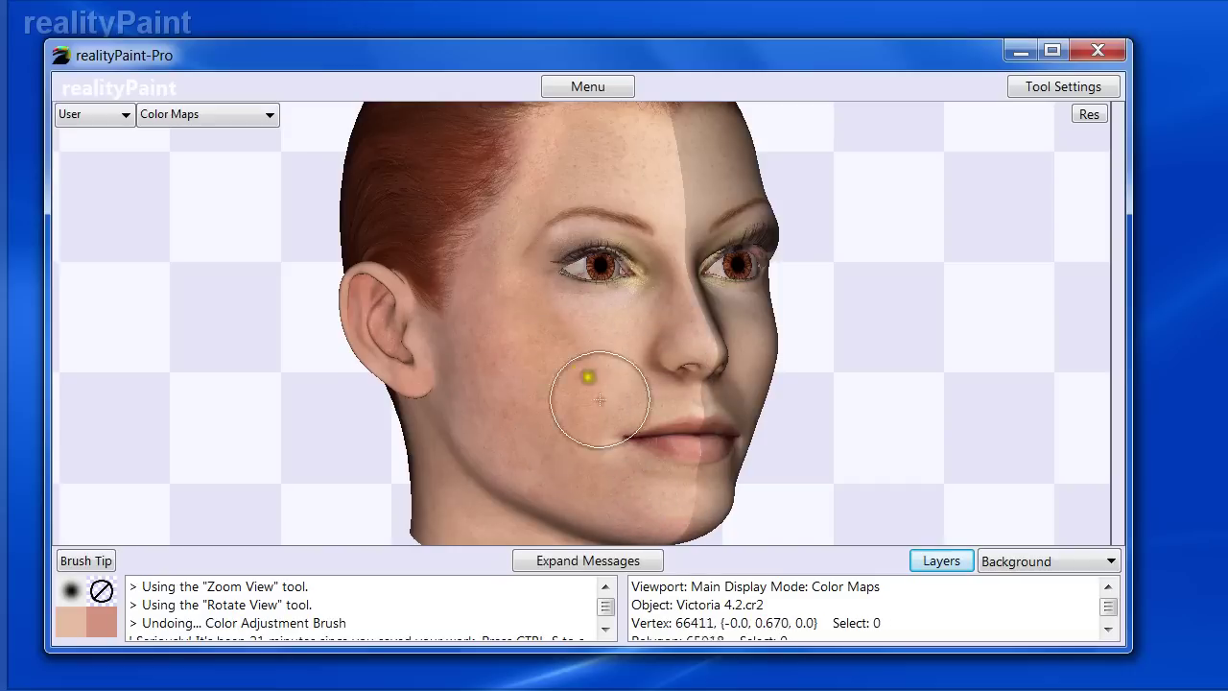
{"action": "key", "text": "ctrl+z"}
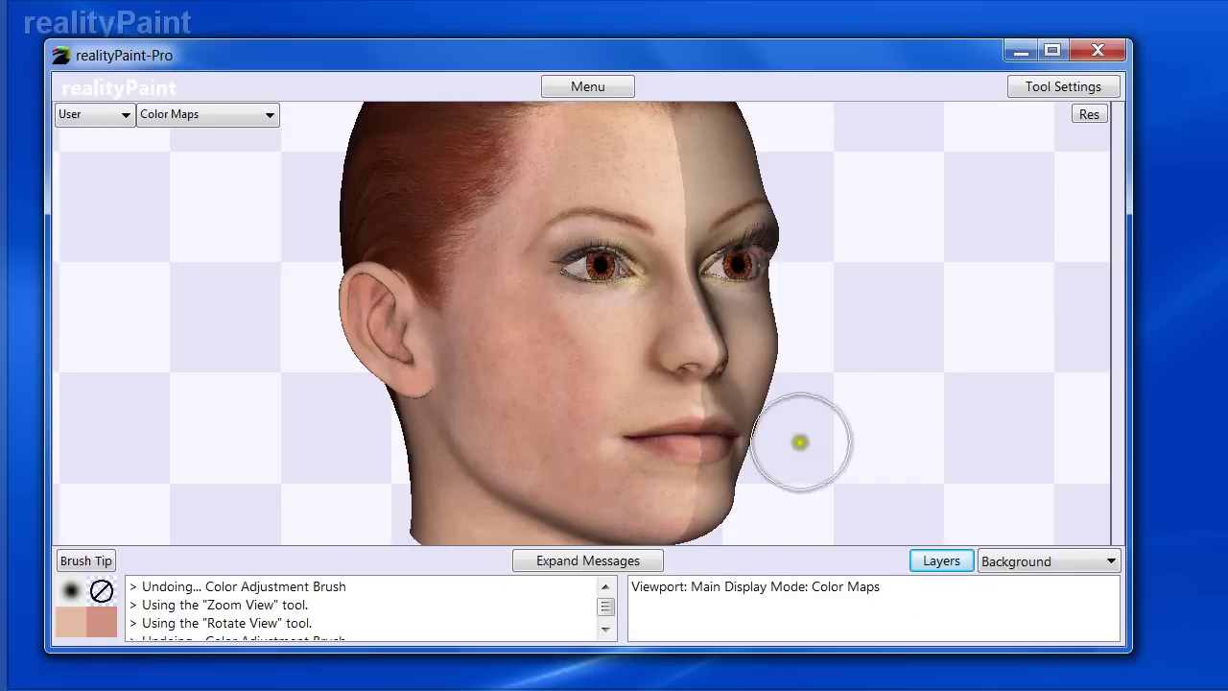
- Set the Tone Drift strength to 30 and brush the side of the face from the forehead over the cheek to the jaw
{"action": "right_click", "coordinate": [604, 337]}
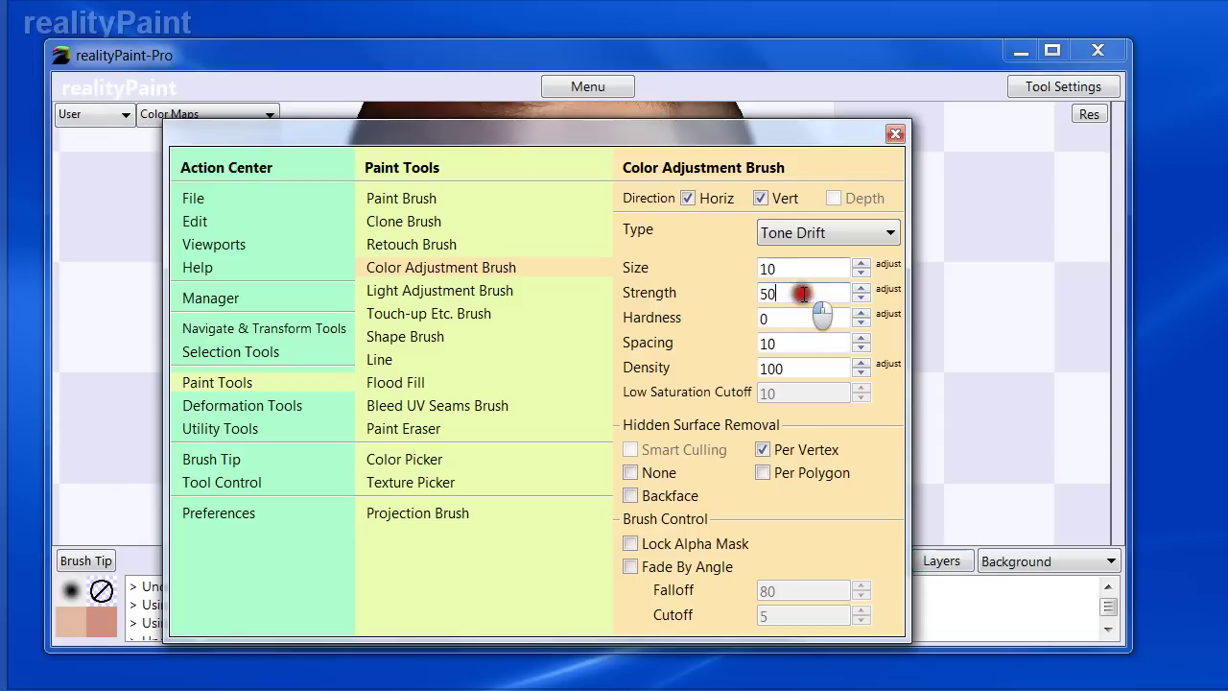
{"action": "type", "text": "30"}
{"action": "key", "text": "Return"}
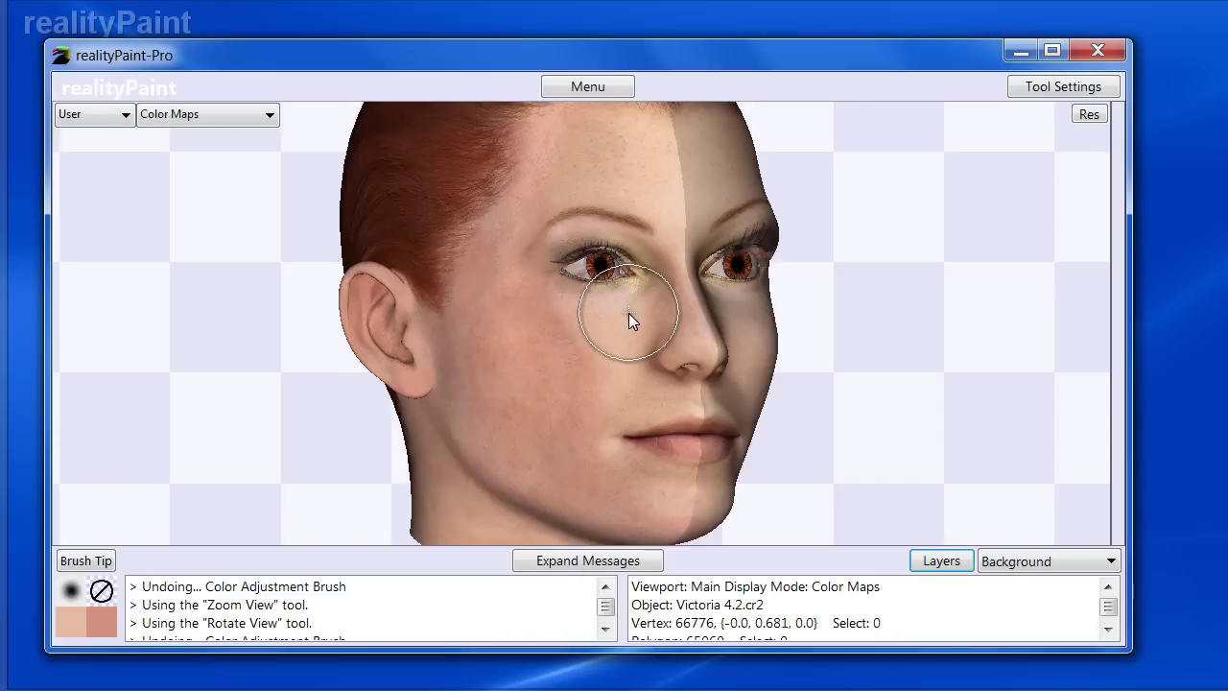
{"action": "mouse_move", "coordinate": [545, 129]}
{"action": "left_mouse_down"}
{"action": "mouse_move", "coordinate": [515, 209]}
{"action": "mouse_move", "coordinate": [587, 497]}
{"action": "mouse_move", "coordinate": [626, 512]}
{"action": "left_mouse_up"}
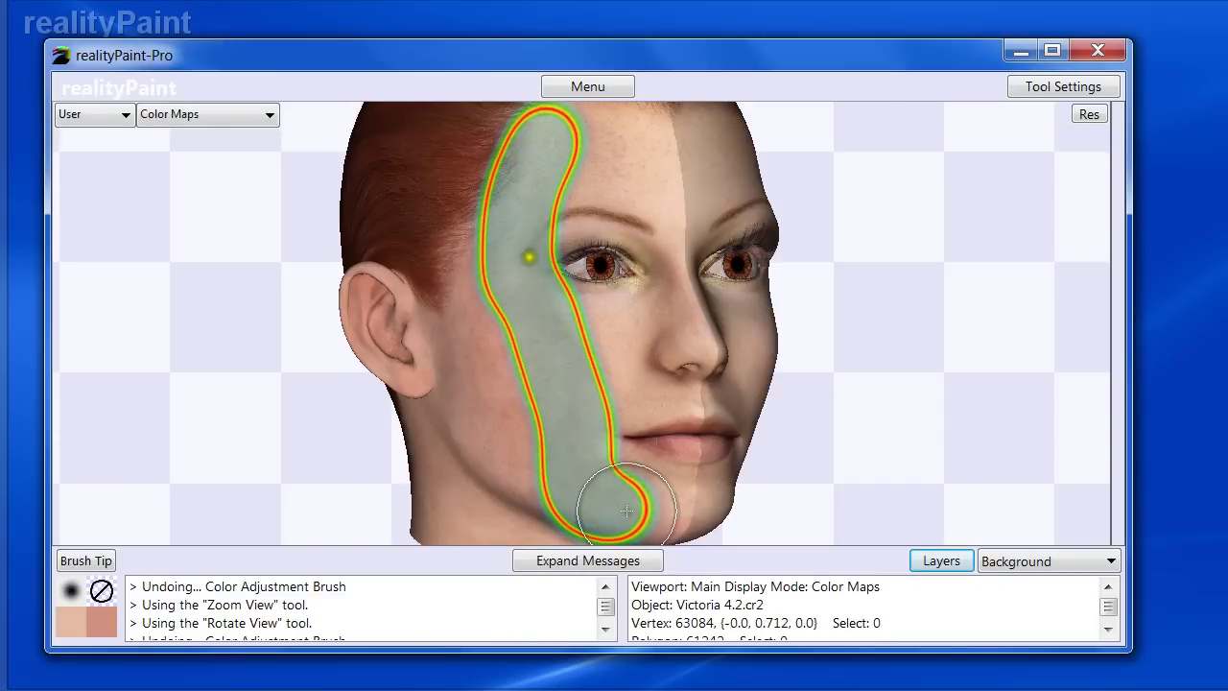
{"action": "key", "text": "ctrl+z"}
{"action": "left_click_drag", "start_coordinate": [502, 169], "coordinate": [539, 489]}
{"action": "mouse_move", "coordinate": [543, 313]}
{"action": "left_mouse_down"}
{"action": "mouse_move", "coordinate": [583, 390]}
{"action": "mouse_move", "coordinate": [602, 509]}
{"action": "left_mouse_up"}
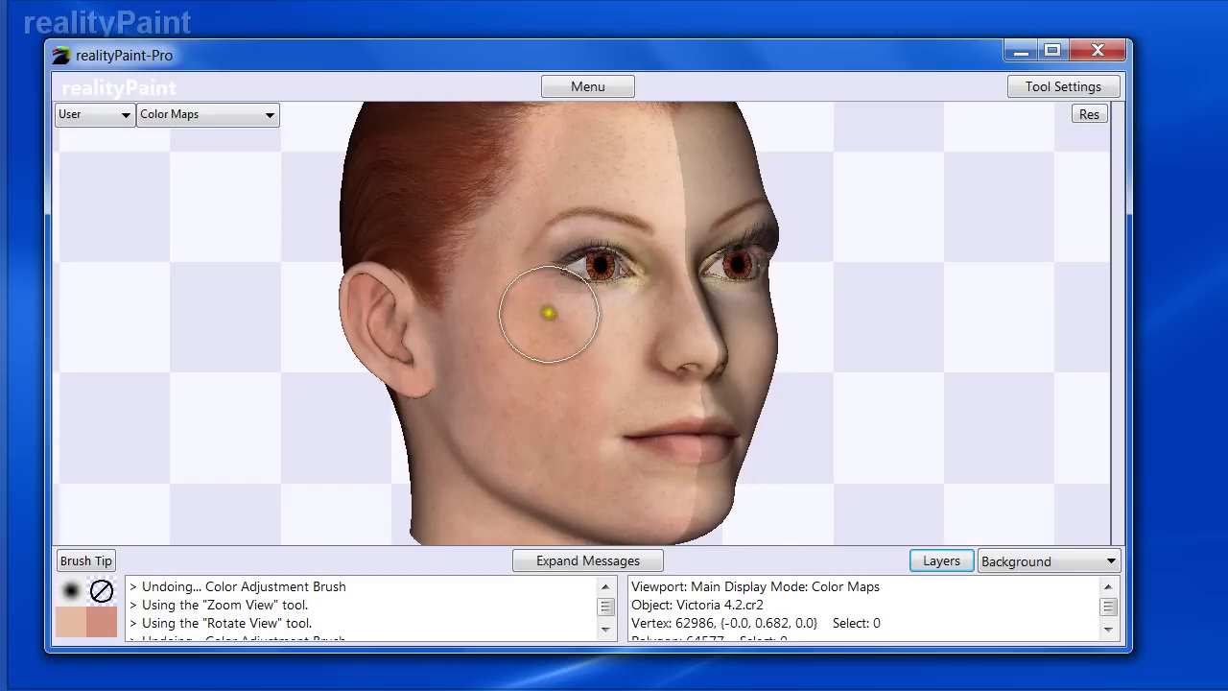
{"action": "left_click_drag", "start_coordinate": [555, 322], "coordinate": [587, 462]}
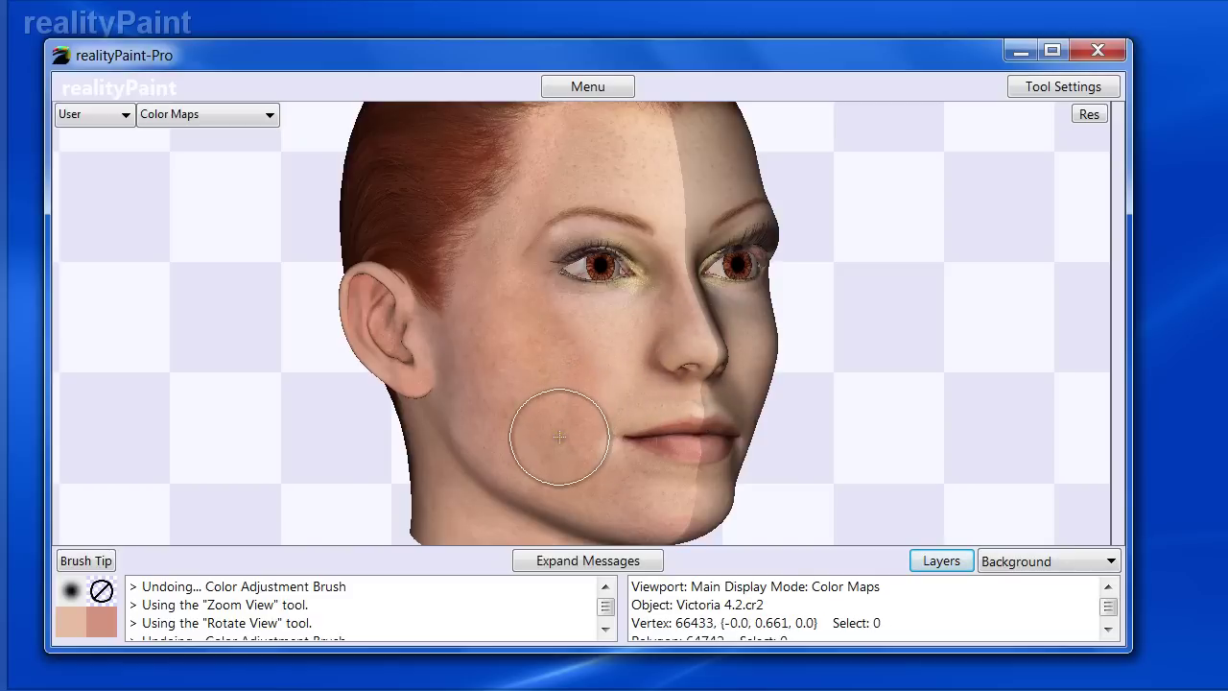
{"action": "mouse_move", "coordinate": [560, 436]}
{"action": "left_mouse_down"}
{"action": "mouse_move", "coordinate": [532, 425]}
{"action": "mouse_move", "coordinate": [519, 461]}
{"action": "mouse_move", "coordinate": [544, 377]}
{"action": "left_mouse_up"}
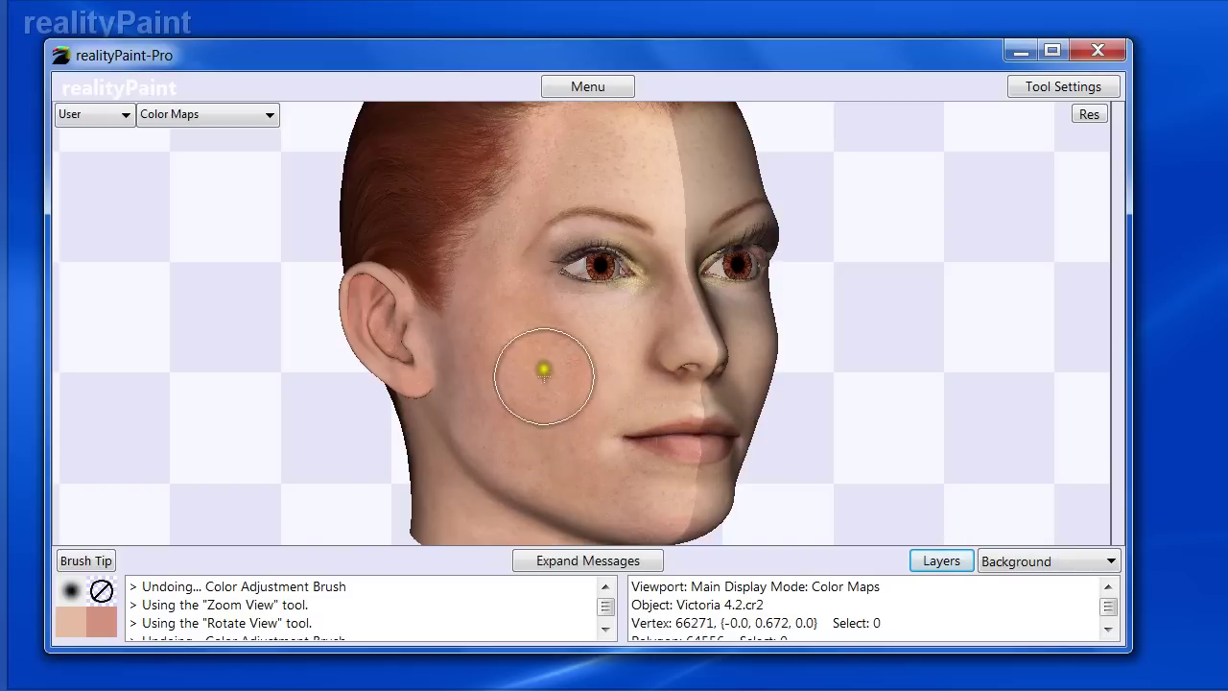
- Switch to the Light Adjustment Brush with the Lightness Up-Down type and set its strength to 5
{"action": "right_click", "coordinate": [571, 365]}
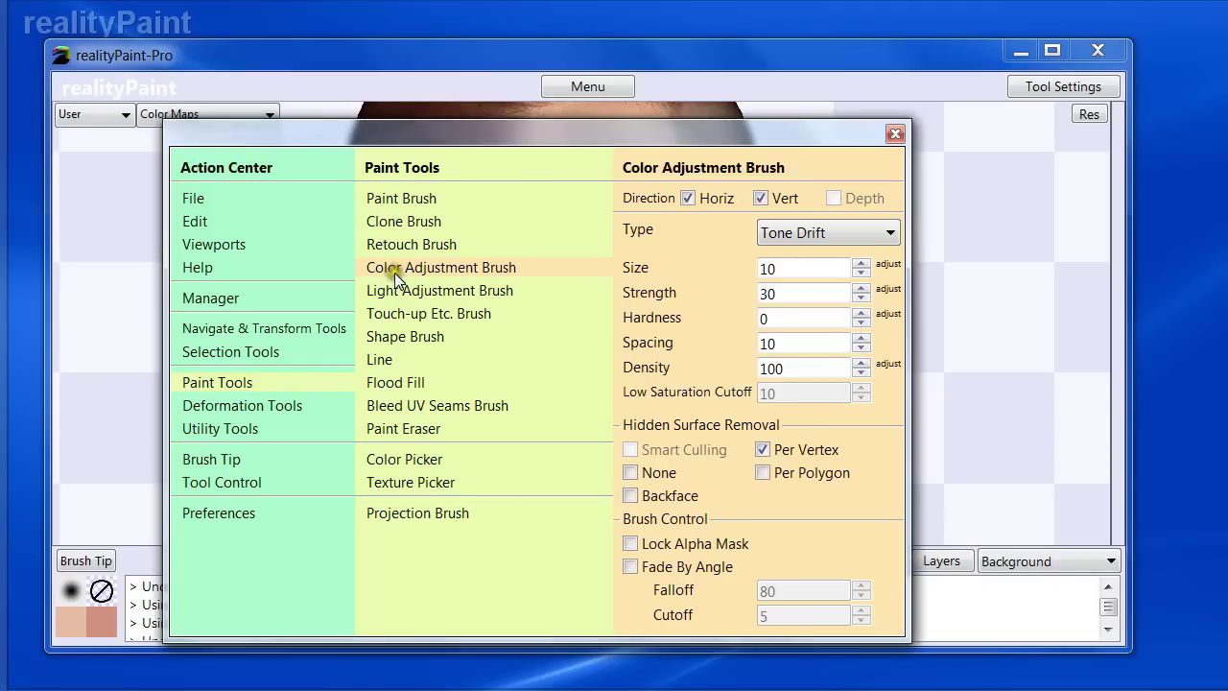
{"action": "left_click", "coordinate": [395, 289]}
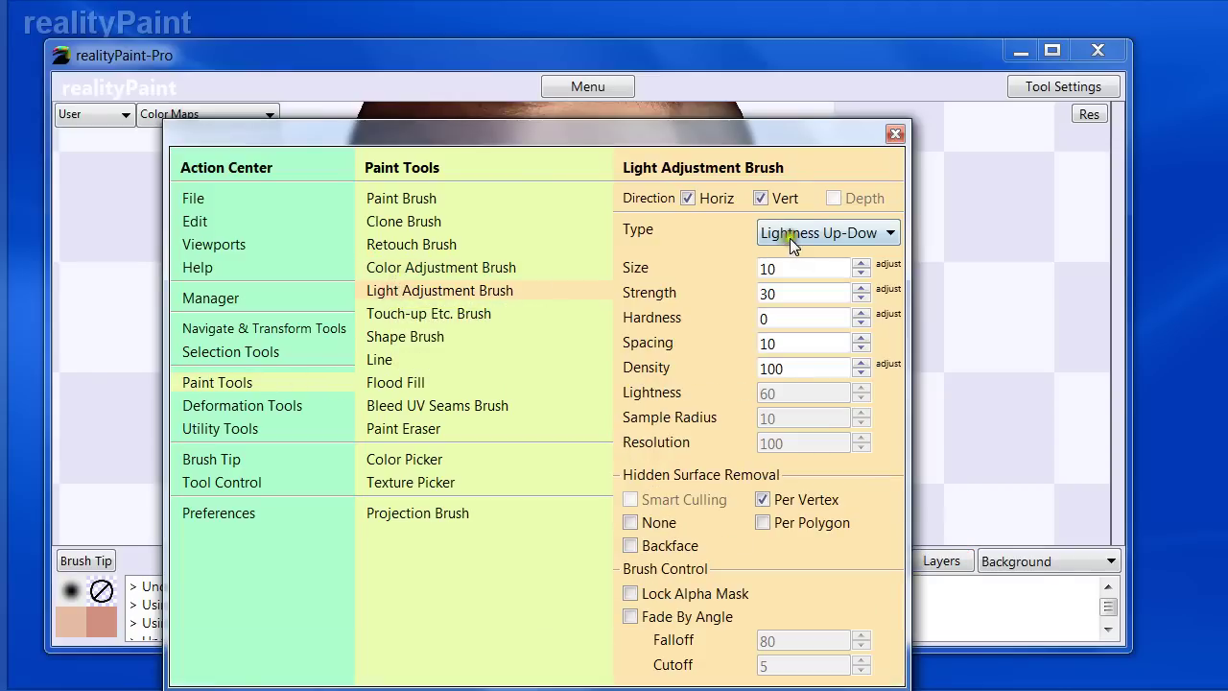
{"action": "left_click_drag", "start_coordinate": [802, 296], "coordinate": [674, 304]}
{"action": "type", "text": "5"}
{"action": "key", "text": "Return"}
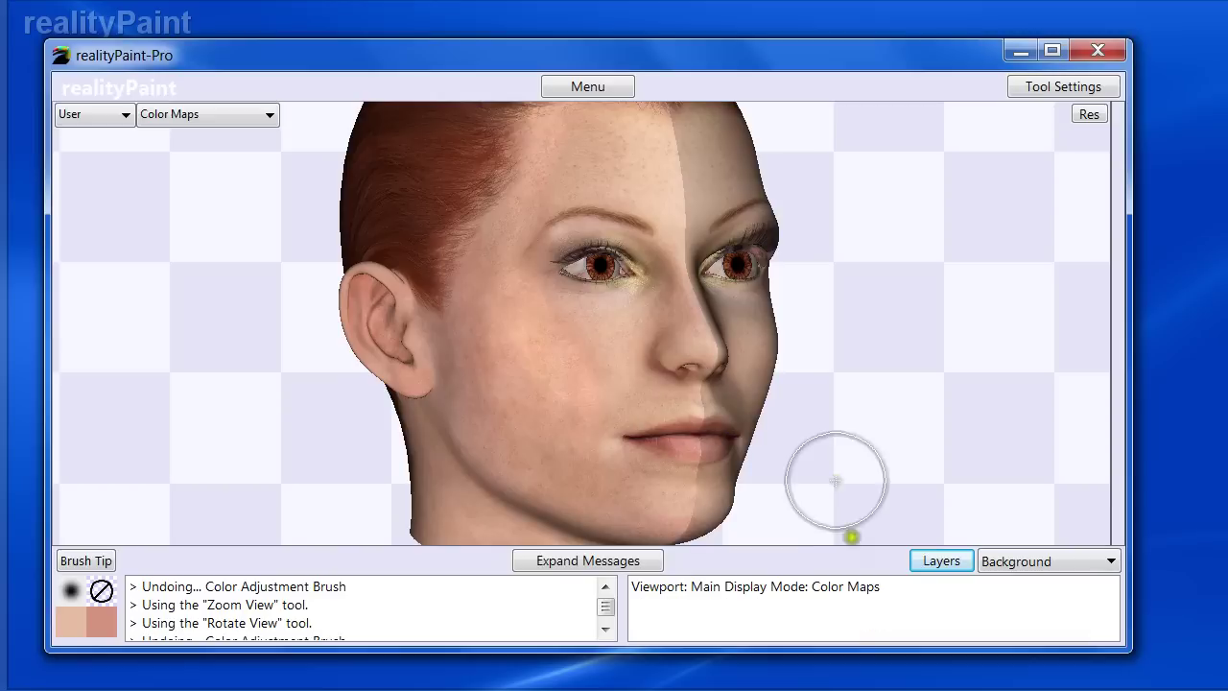
- Make Face the active layer and review the available Light Adjustment Brush types
{"action": "left_click", "coordinate": [1038, 564]}
{"action": "left_click", "coordinate": [1041, 589]}
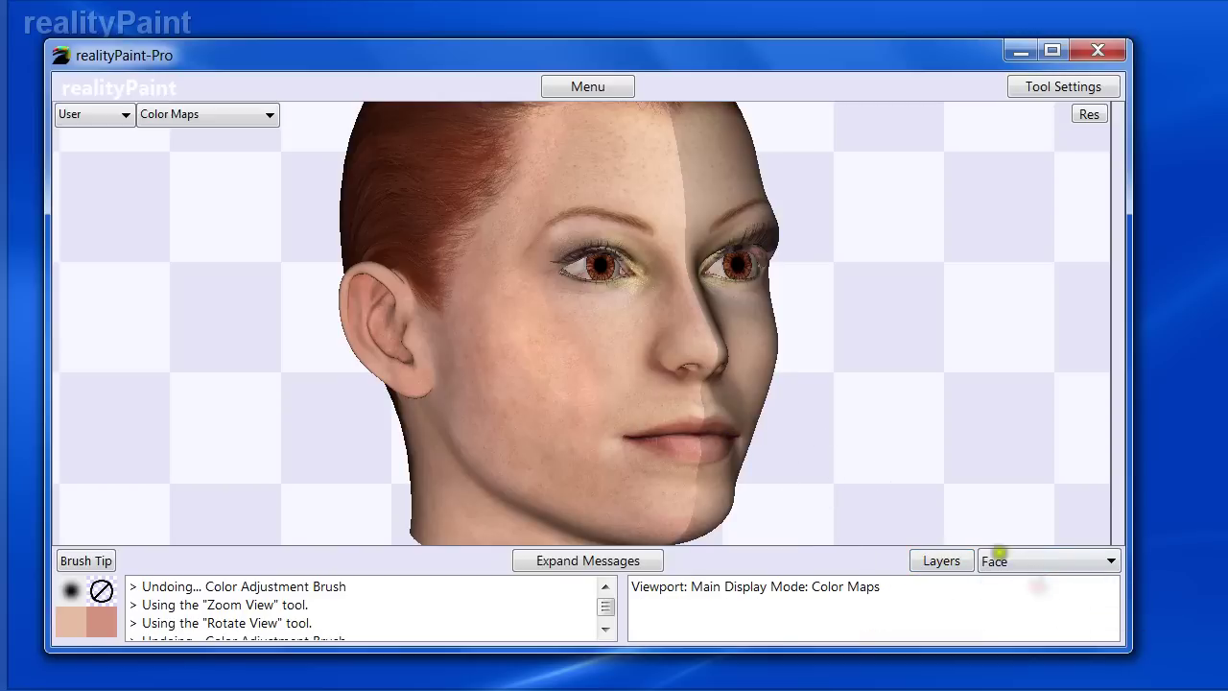
{"action": "right_click", "coordinate": [556, 325]}
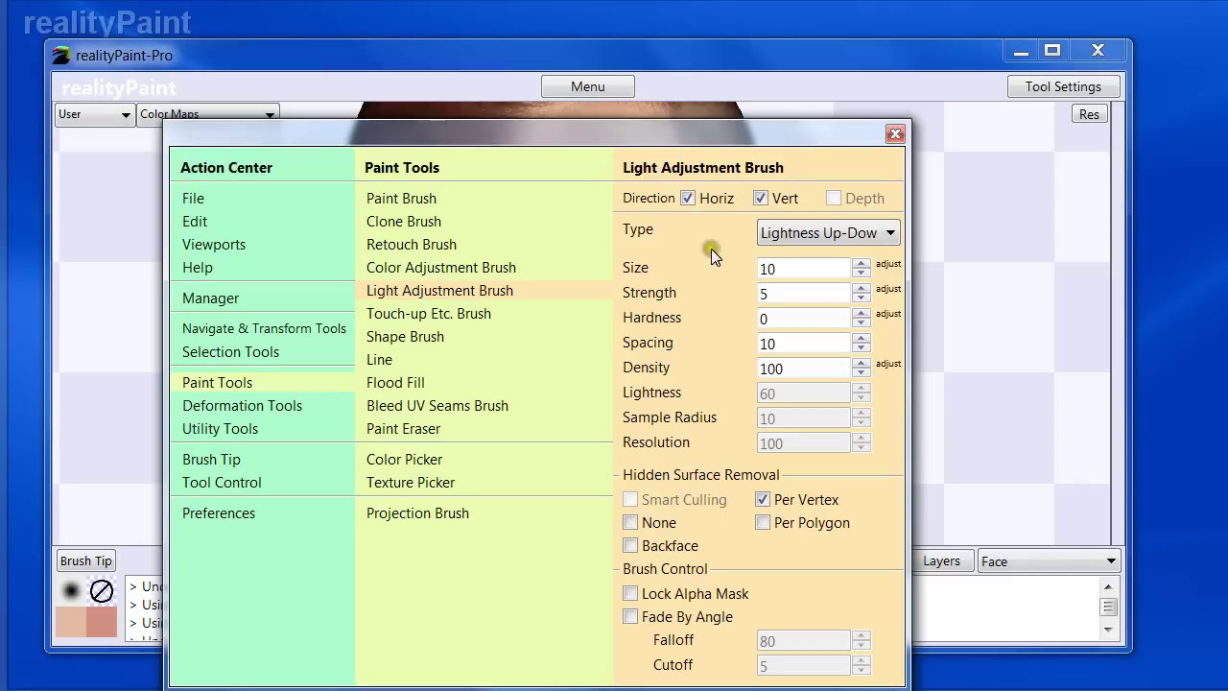
{"action": "left_click", "coordinate": [842, 235]}
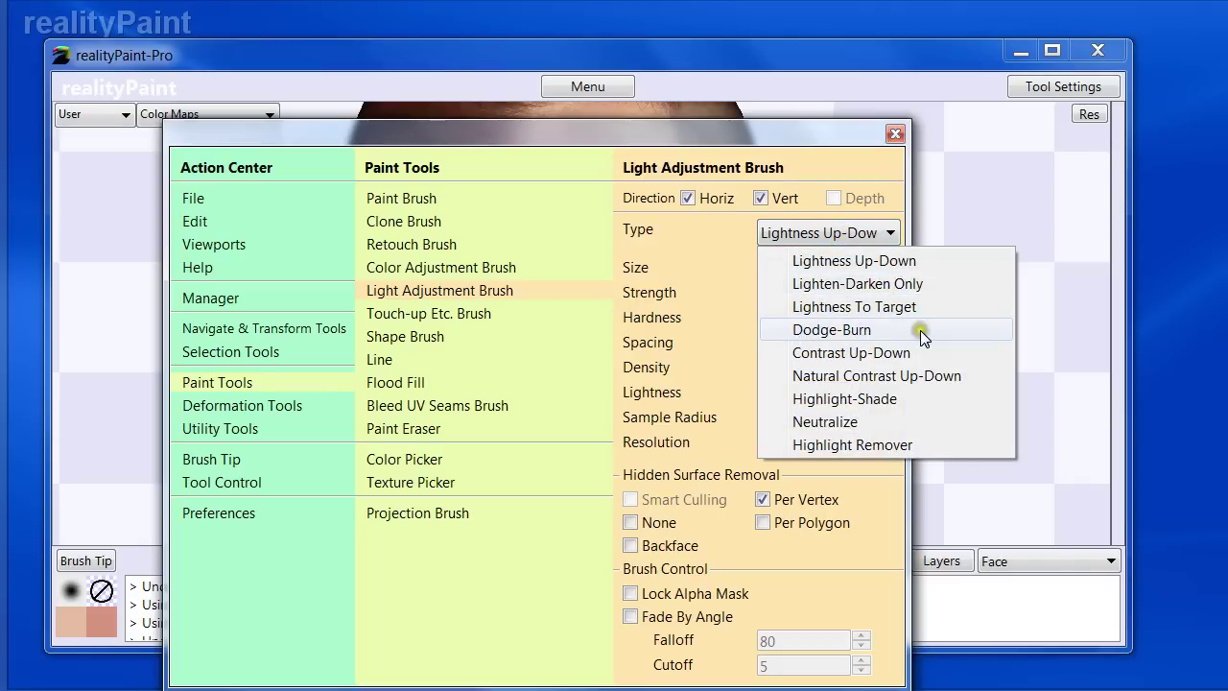
{"action": "left_click", "coordinate": [827, 155]}
{"action": "right_click", "coordinate": [824, 156]}
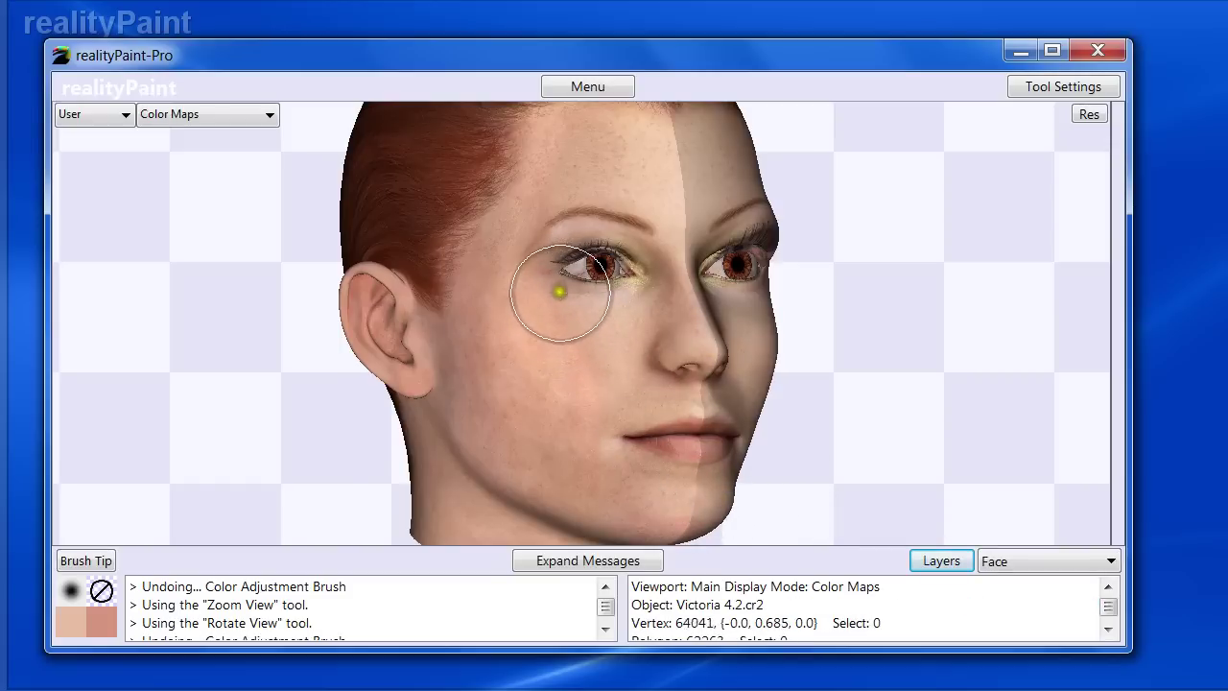
- Try a Light Adjustment Brush stroke on the cheek, undo it, and brush again from below the eye to the mouth corner and chin
{"action": "mouse_move", "coordinate": [538, 306]}
{"action": "left_mouse_down"}
{"action": "mouse_move", "coordinate": [603, 401]}
{"action": "mouse_move", "coordinate": [589, 356]}
{"action": "mouse_move", "coordinate": [563, 326]}
{"action": "mouse_move", "coordinate": [589, 356]}
{"action": "mouse_move", "coordinate": [598, 414]}
{"action": "left_mouse_up"}
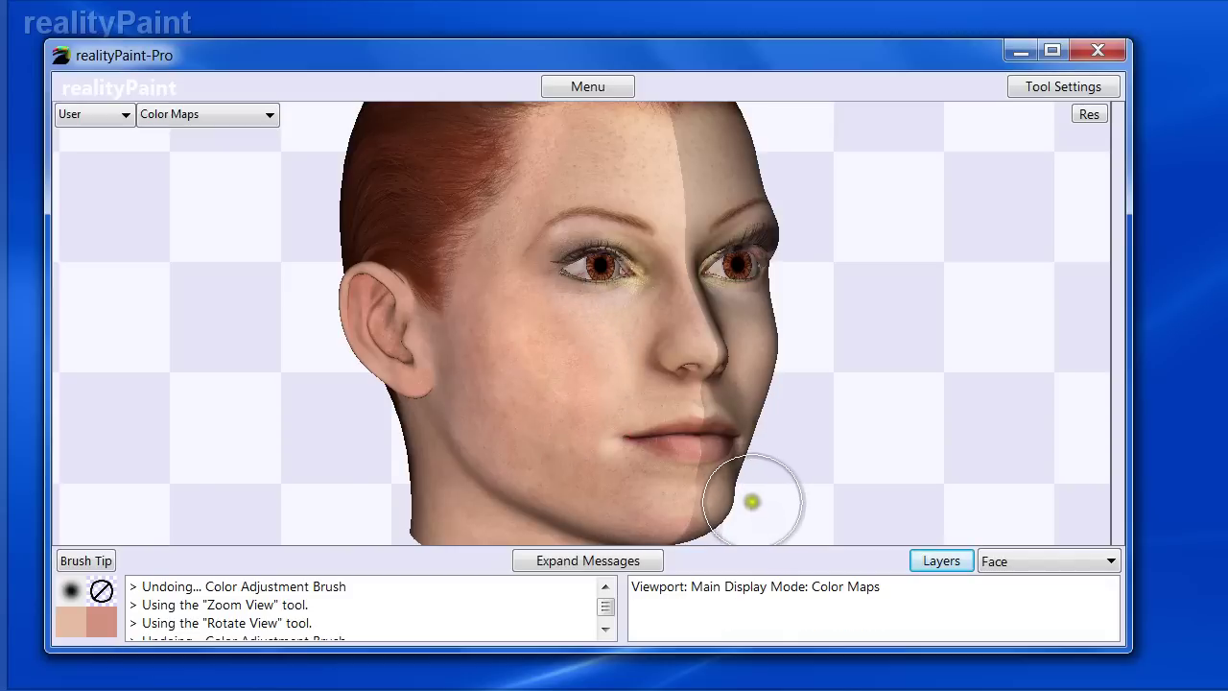
{"action": "key", "text": "ctrl+z"}
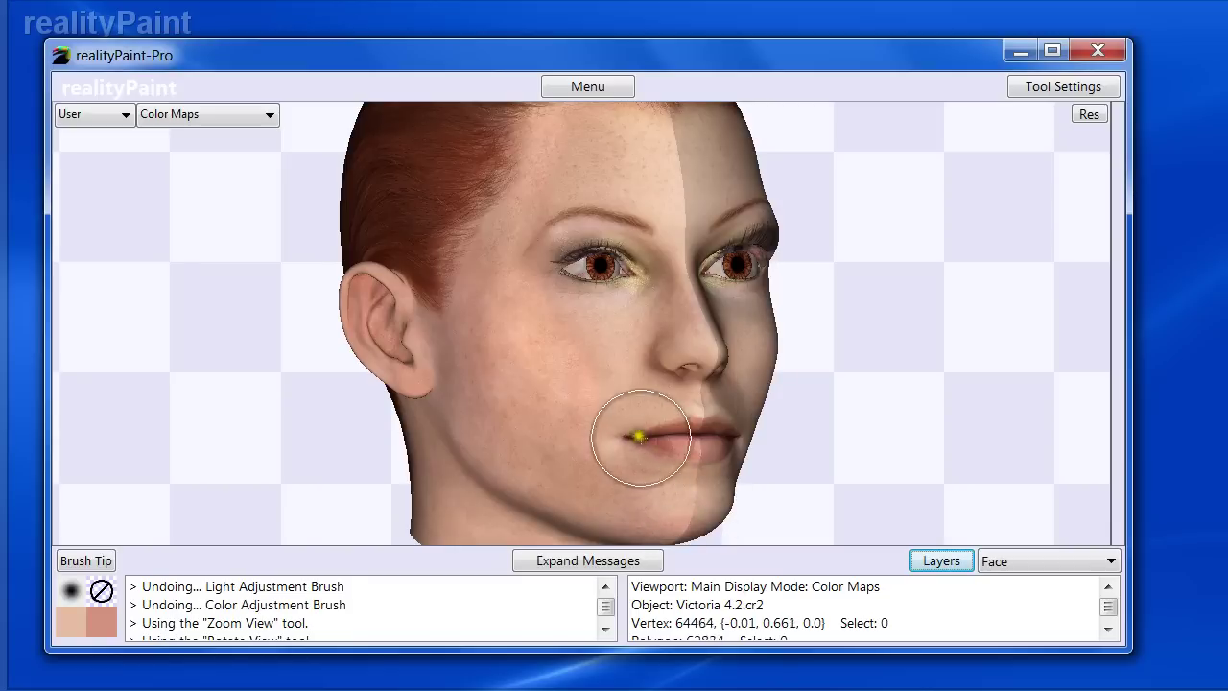
{"action": "mouse_move", "coordinate": [542, 303]}
{"action": "left_mouse_down"}
{"action": "mouse_move", "coordinate": [578, 340]}
{"action": "mouse_move", "coordinate": [608, 443]}
{"action": "left_mouse_up"}
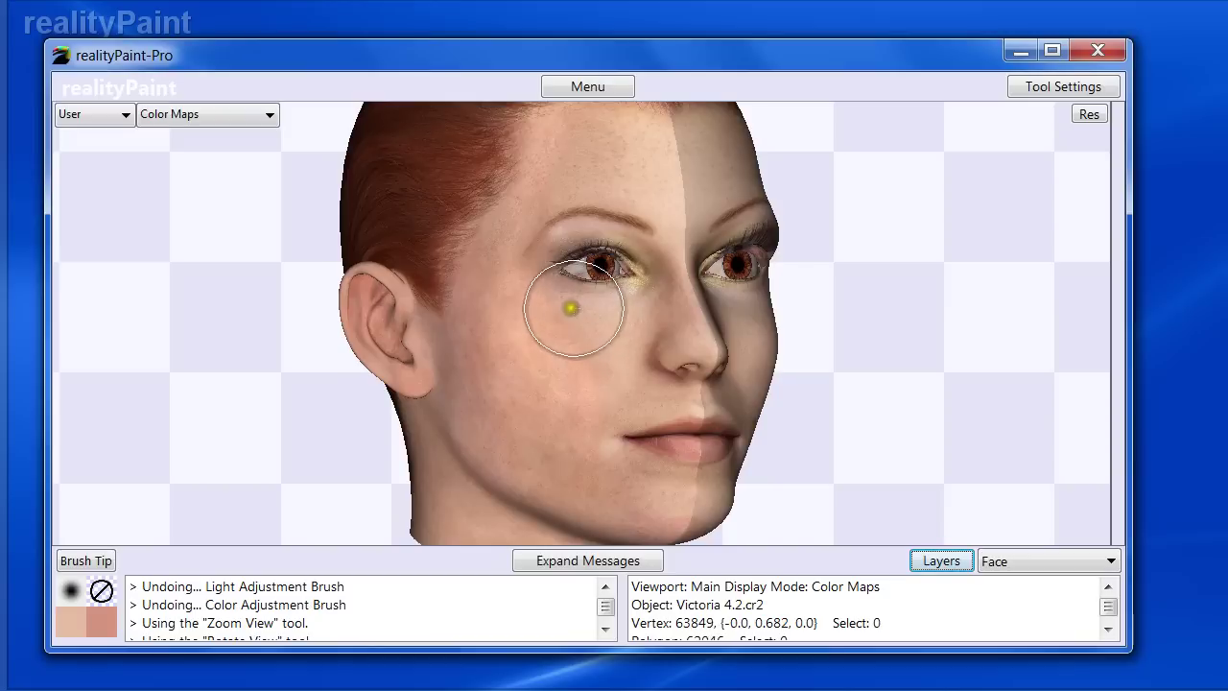
{"action": "left_click_drag", "start_coordinate": [542, 302], "coordinate": [599, 362]}
{"action": "mouse_move", "coordinate": [643, 403]}
{"action": "left_mouse_down"}
{"action": "mouse_move", "coordinate": [614, 444]}
{"action": "mouse_move", "coordinate": [633, 480]}
{"action": "left_mouse_up"}
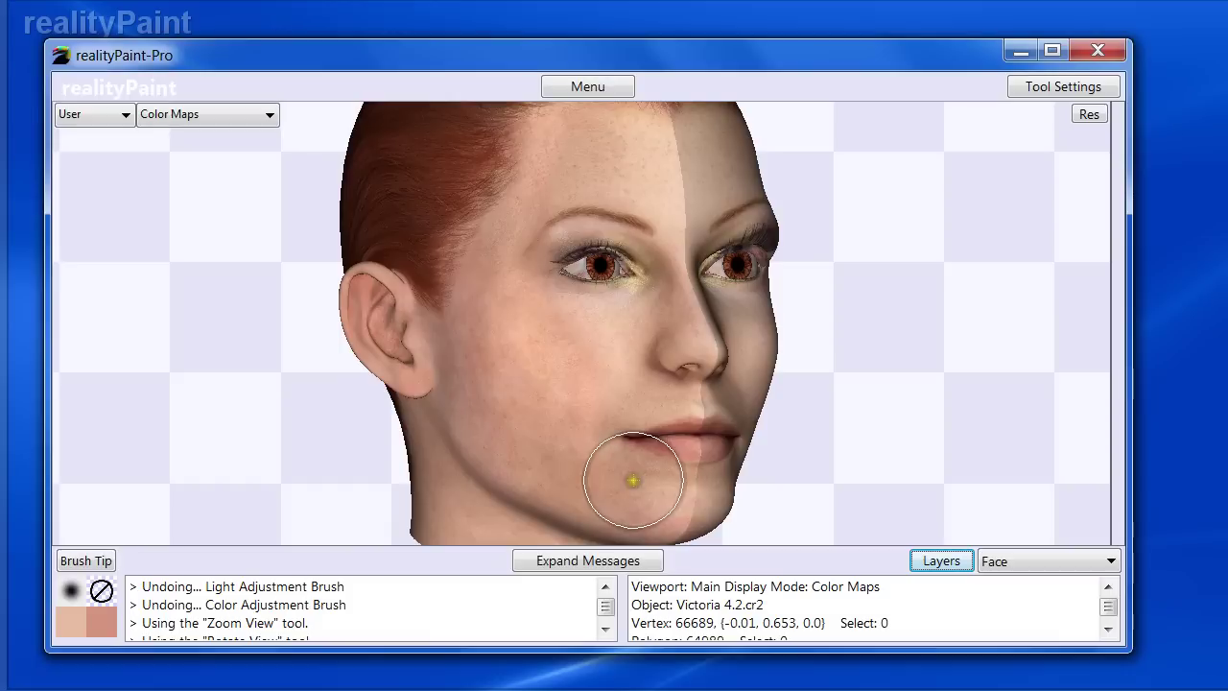
{"action": "left_click", "coordinate": [607, 439]}
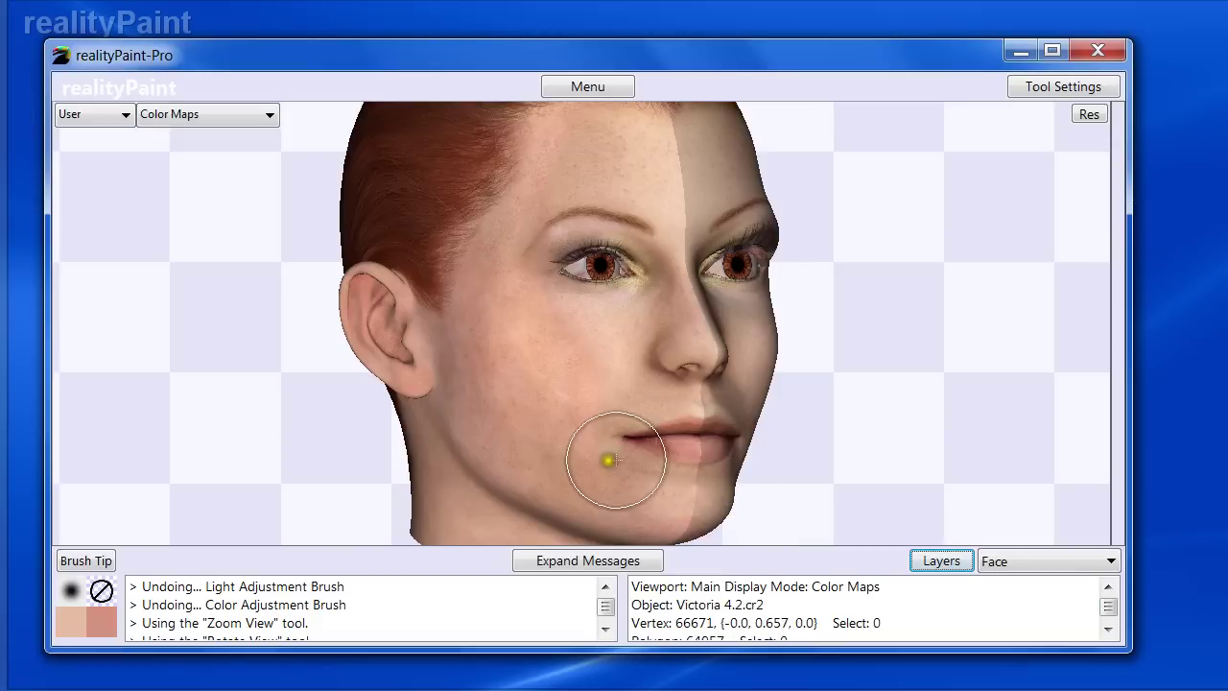
{"action": "left_click", "coordinate": [606, 454]}
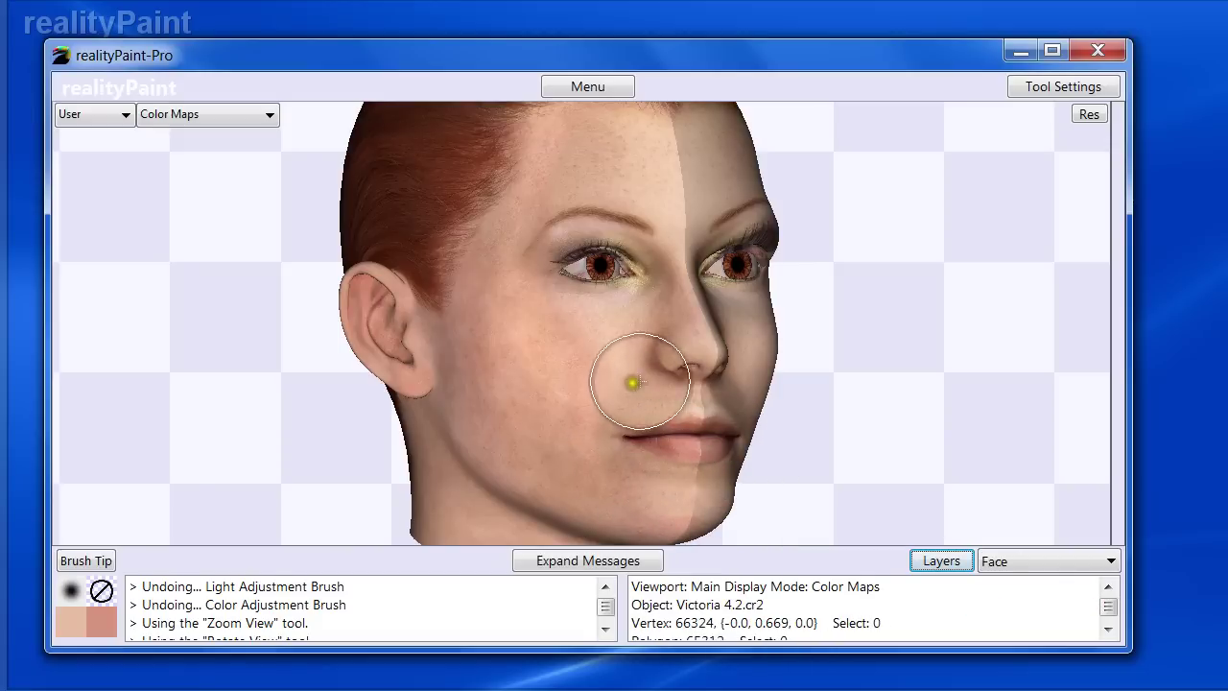
- Inspect the whole head from a distance and from both sides to compare the adjusted skin
{"action": "key", "text": "z"}
{"action": "left_click_drag", "start_coordinate": [597, 305], "coordinate": [606, 332]}
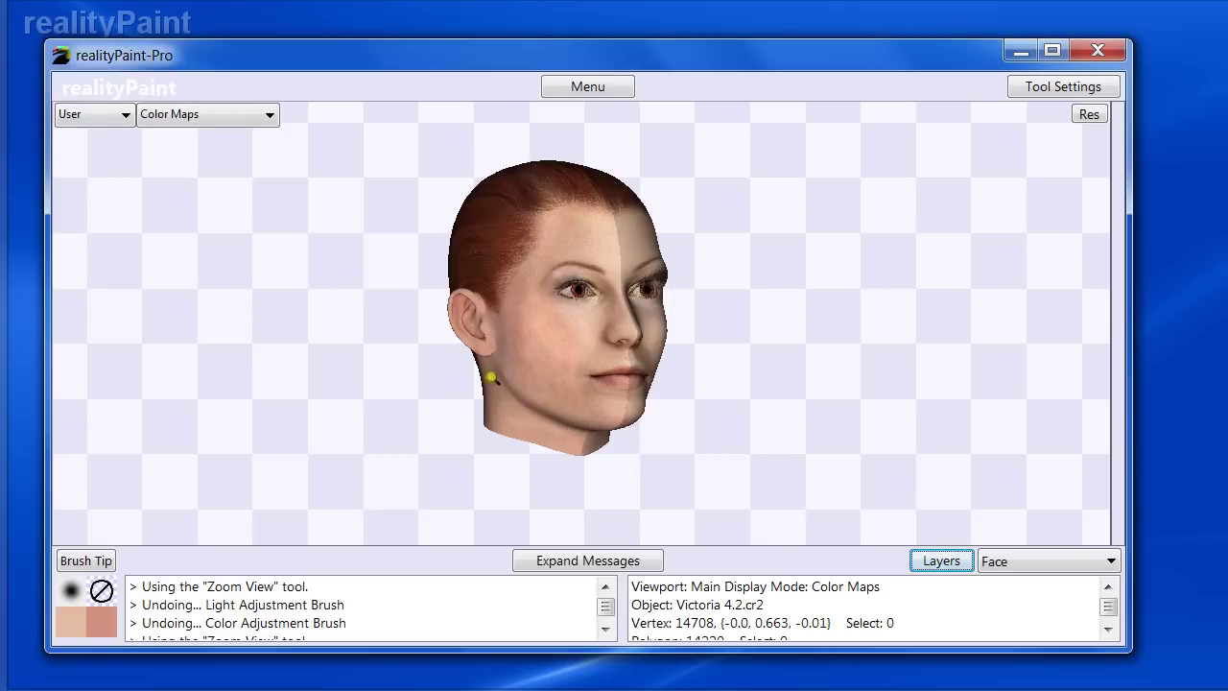
{"action": "key", "text": "r"}
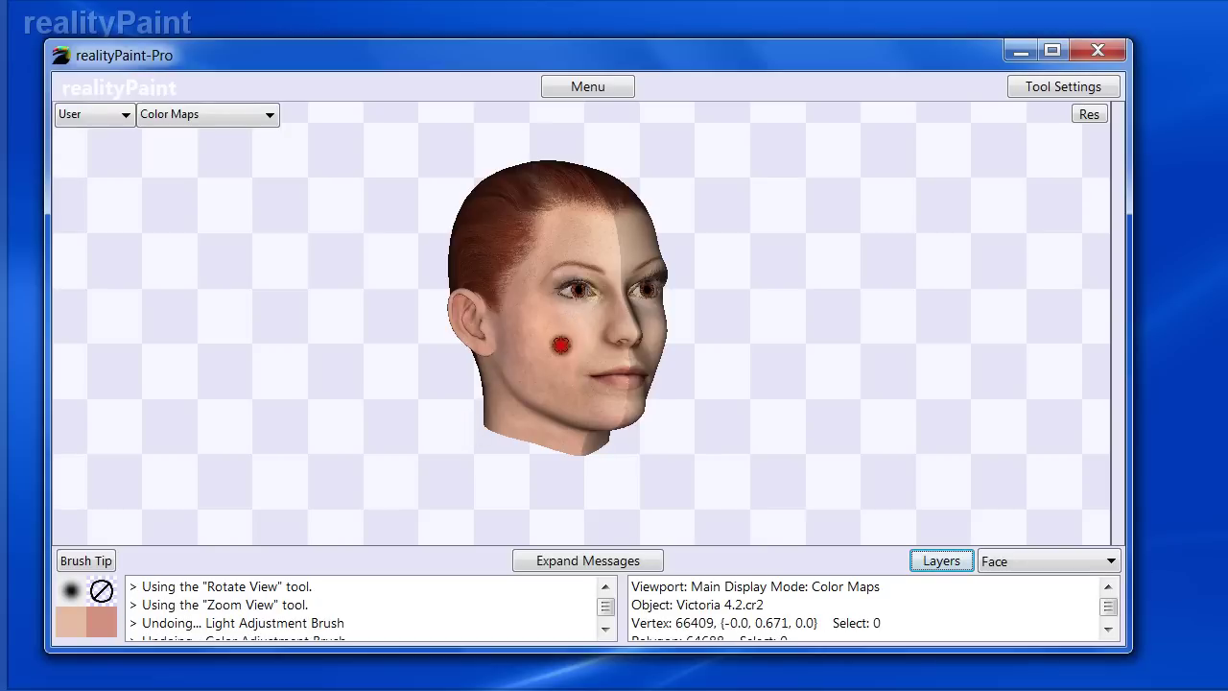
{"action": "left_click_drag", "start_coordinate": [561, 345], "coordinate": [431, 351]}
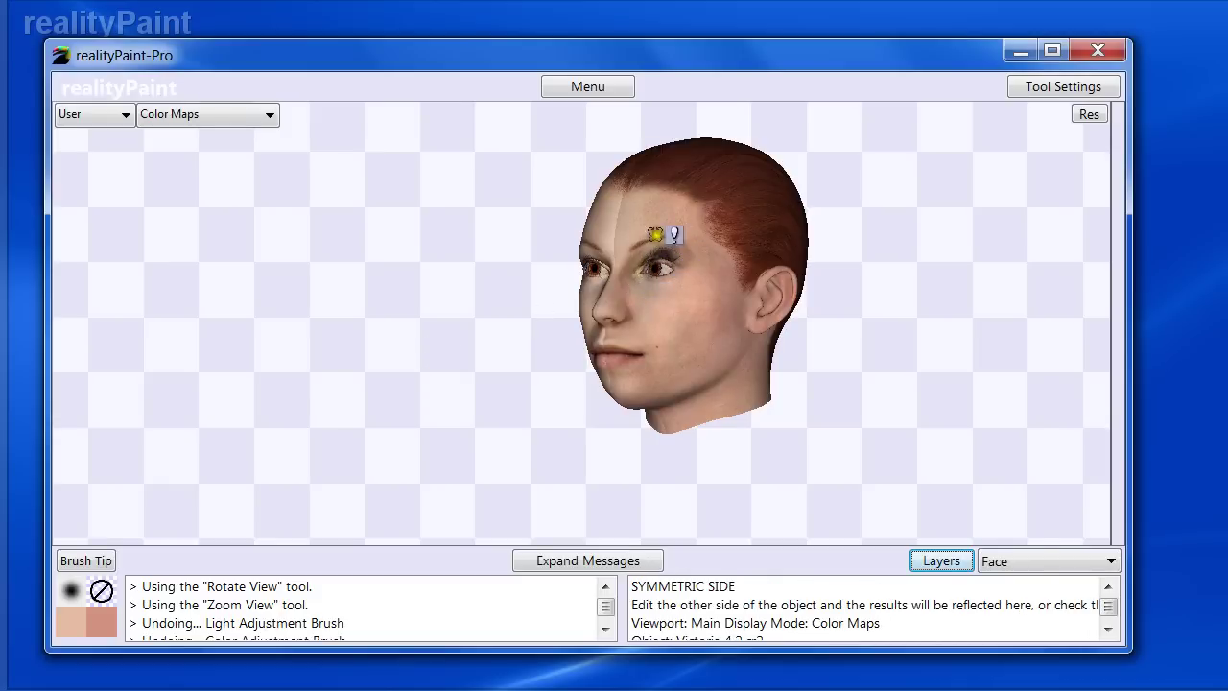
{"action": "left_click_drag", "start_coordinate": [595, 274], "coordinate": [701, 307]}
{"action": "mouse_move", "coordinate": [580, 332]}
{"action": "left_mouse_down"}
{"action": "mouse_move", "coordinate": [653, 320]}
{"action": "mouse_move", "coordinate": [504, 323]}
{"action": "mouse_move", "coordinate": [588, 323]}
{"action": "left_mouse_up"}
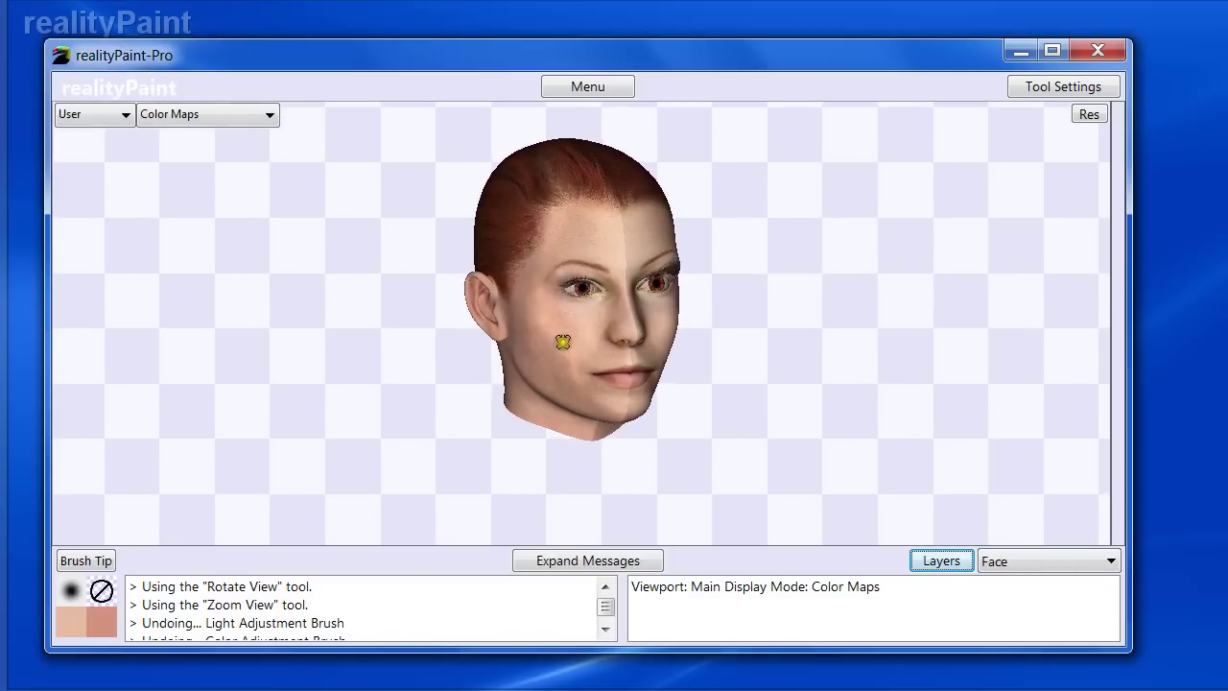